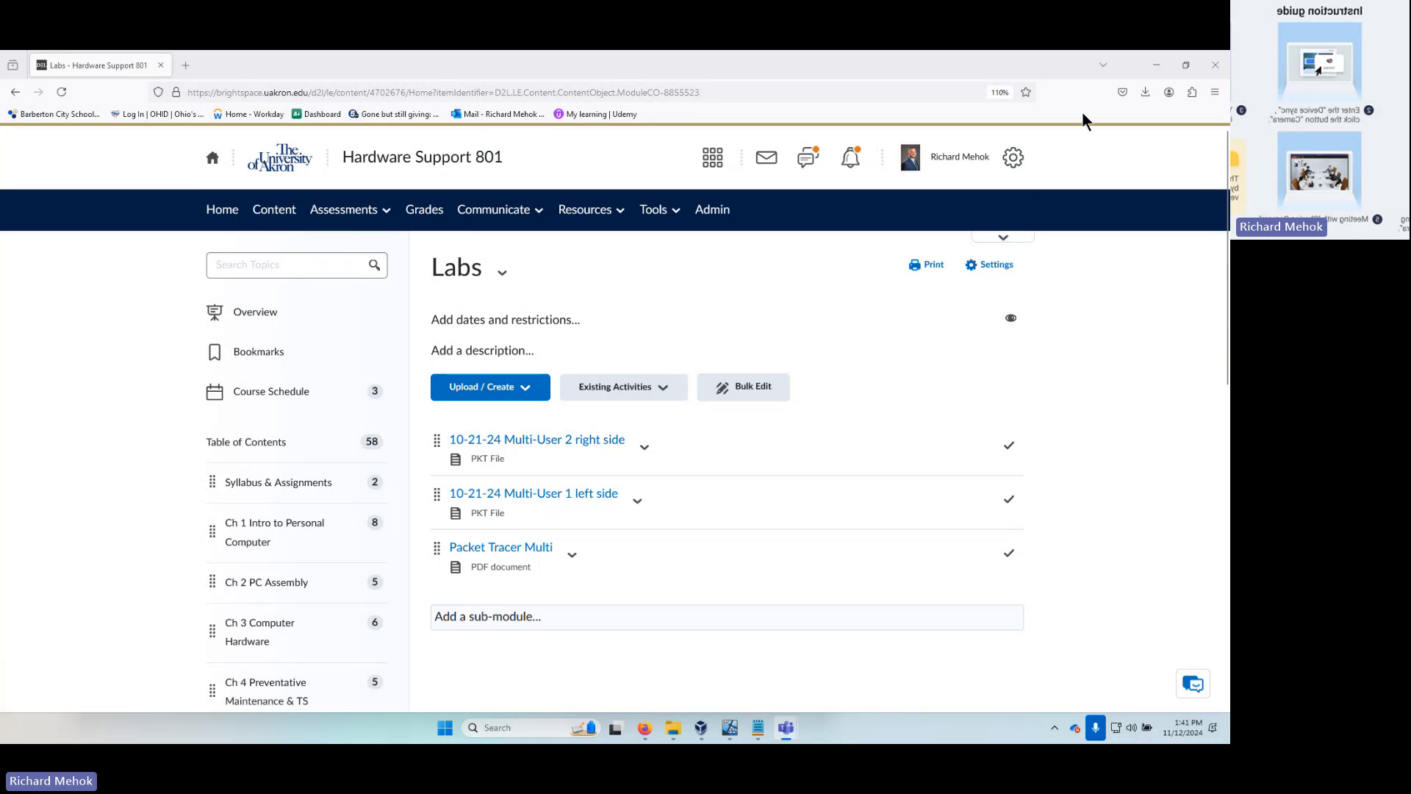
- Check the host browser's downloads for the Multi-User 1 left side file, and un-maximize the browser to reveal the Win11 virtual machine
left_click(1146, 94)
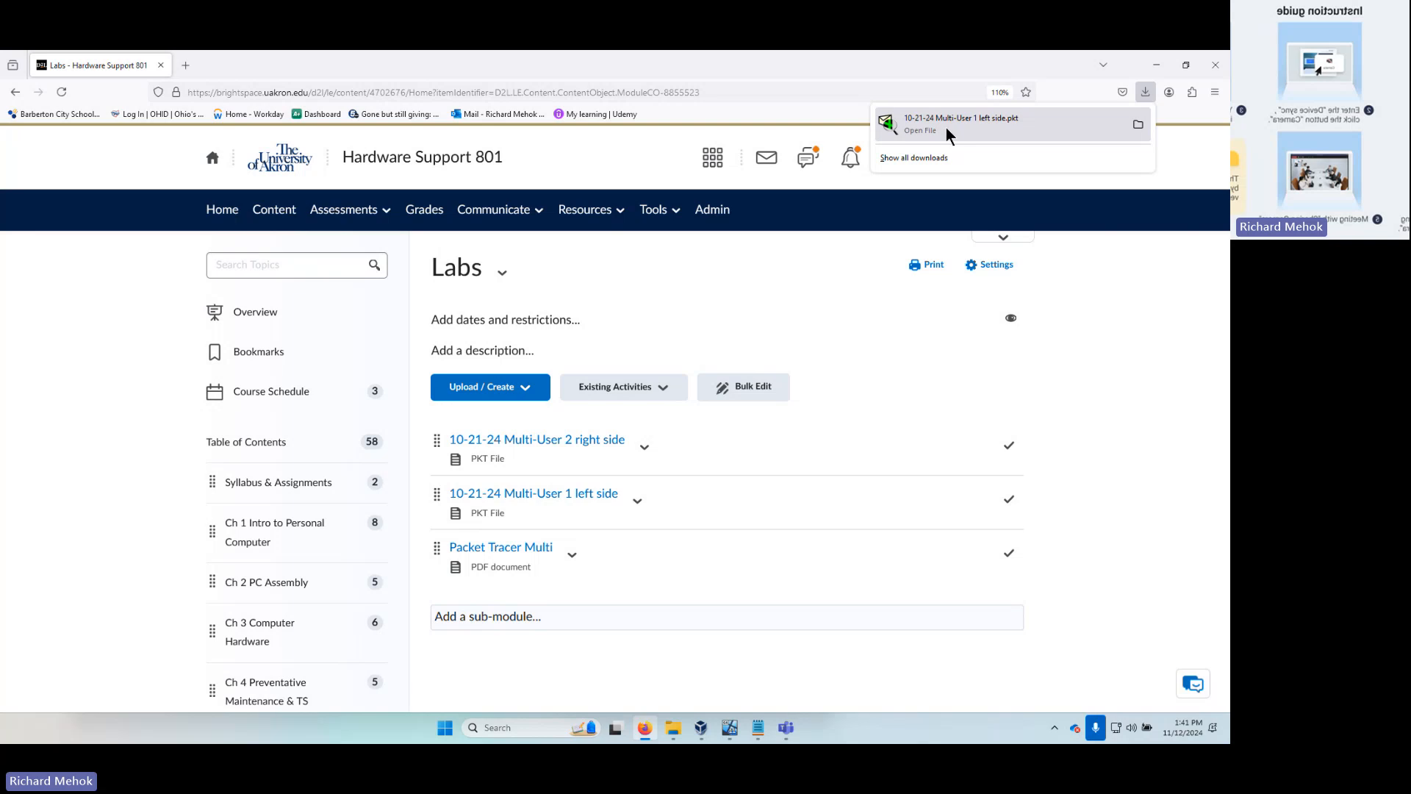
left_click(1185, 65)
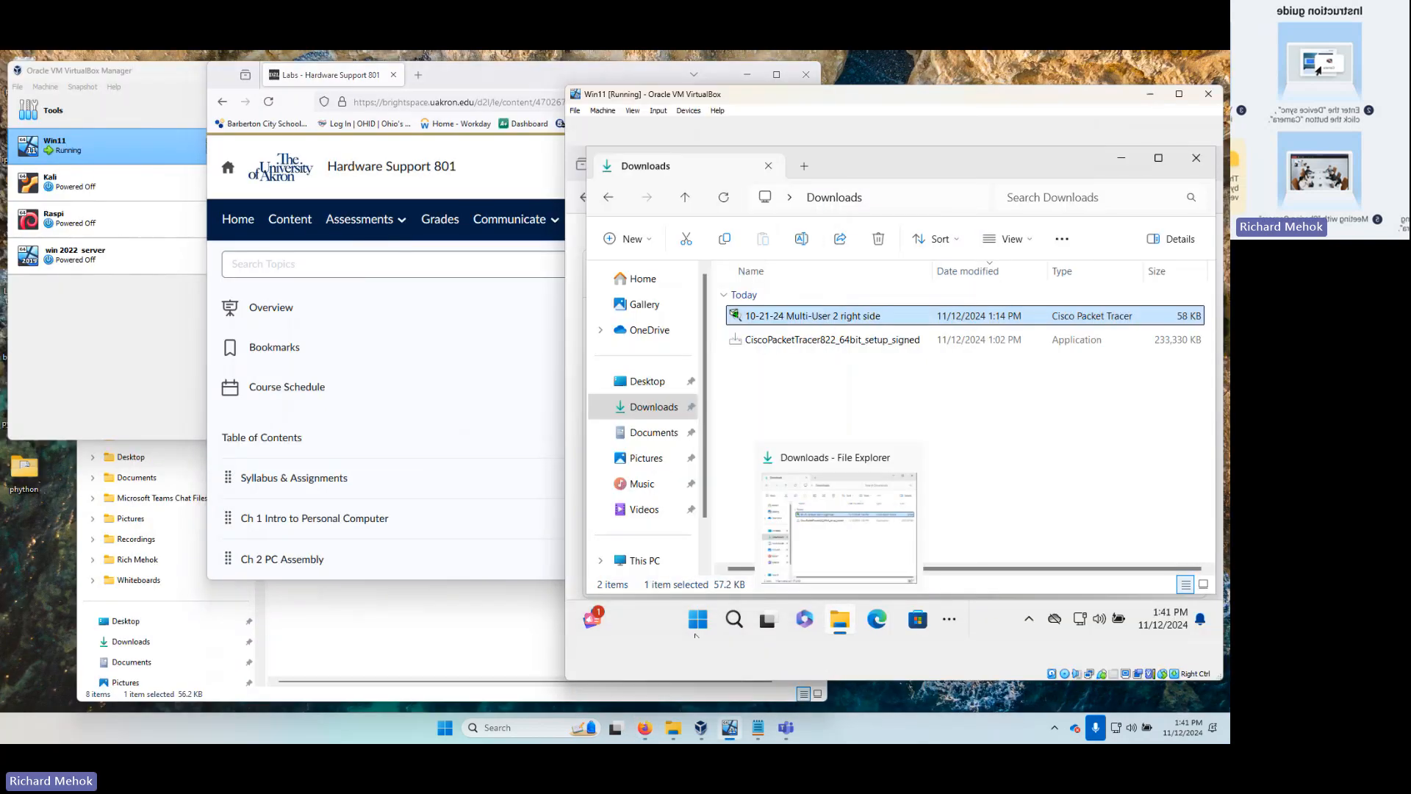
left_click(697, 619)
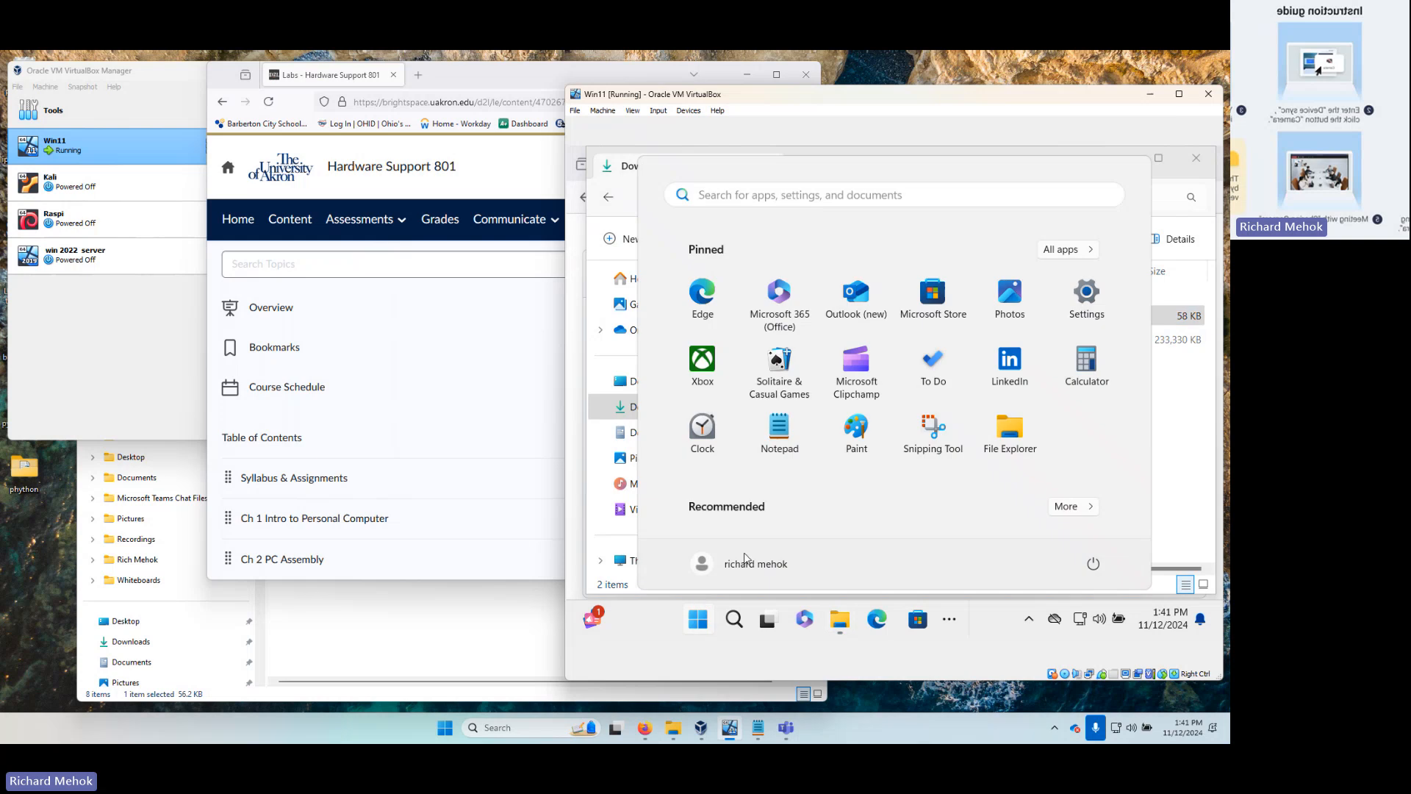
left_click(1161, 484)
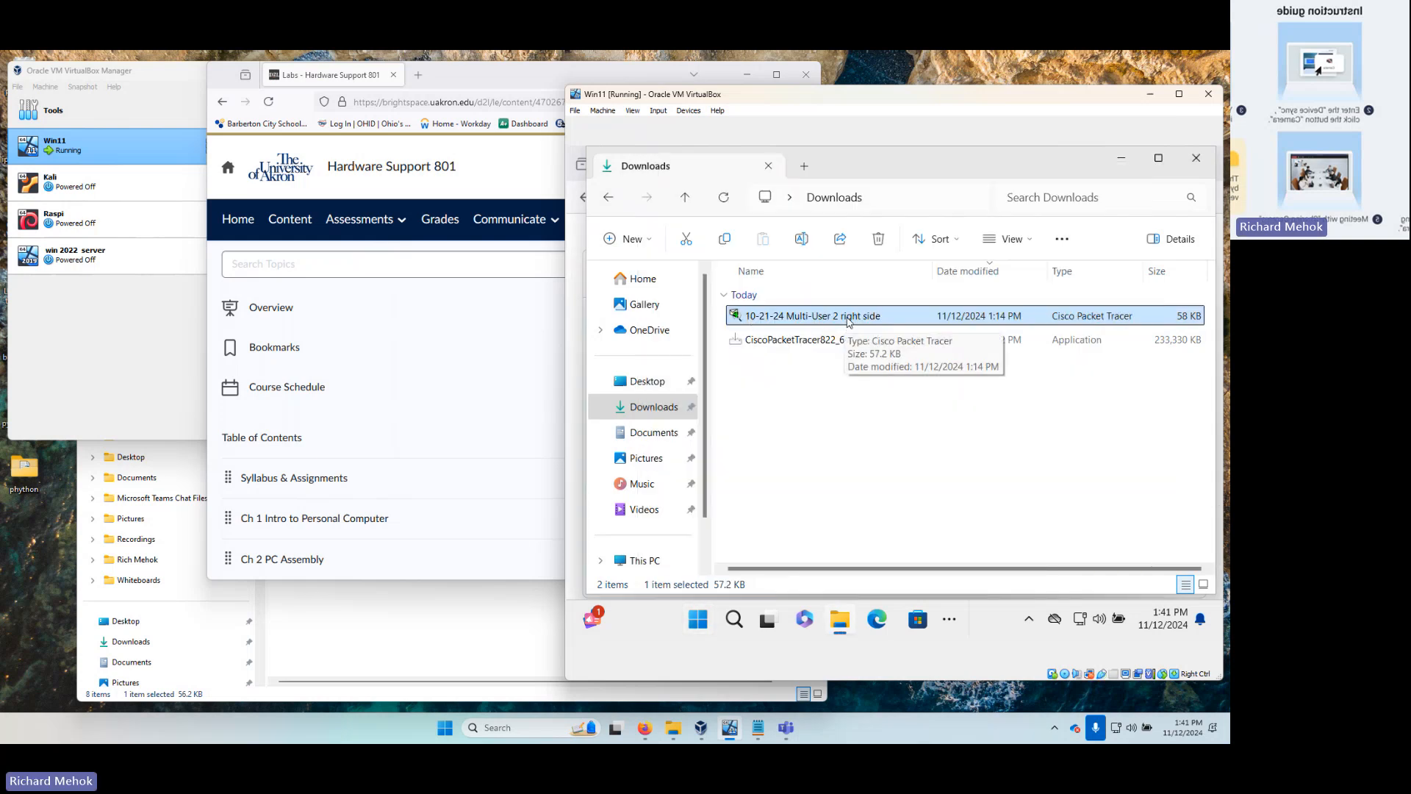
mouse_move(831, 102)
left_mouse_down()
mouse_move(928, 116)
mouse_move(802, 105)
mouse_move(829, 99)
left_mouse_up()
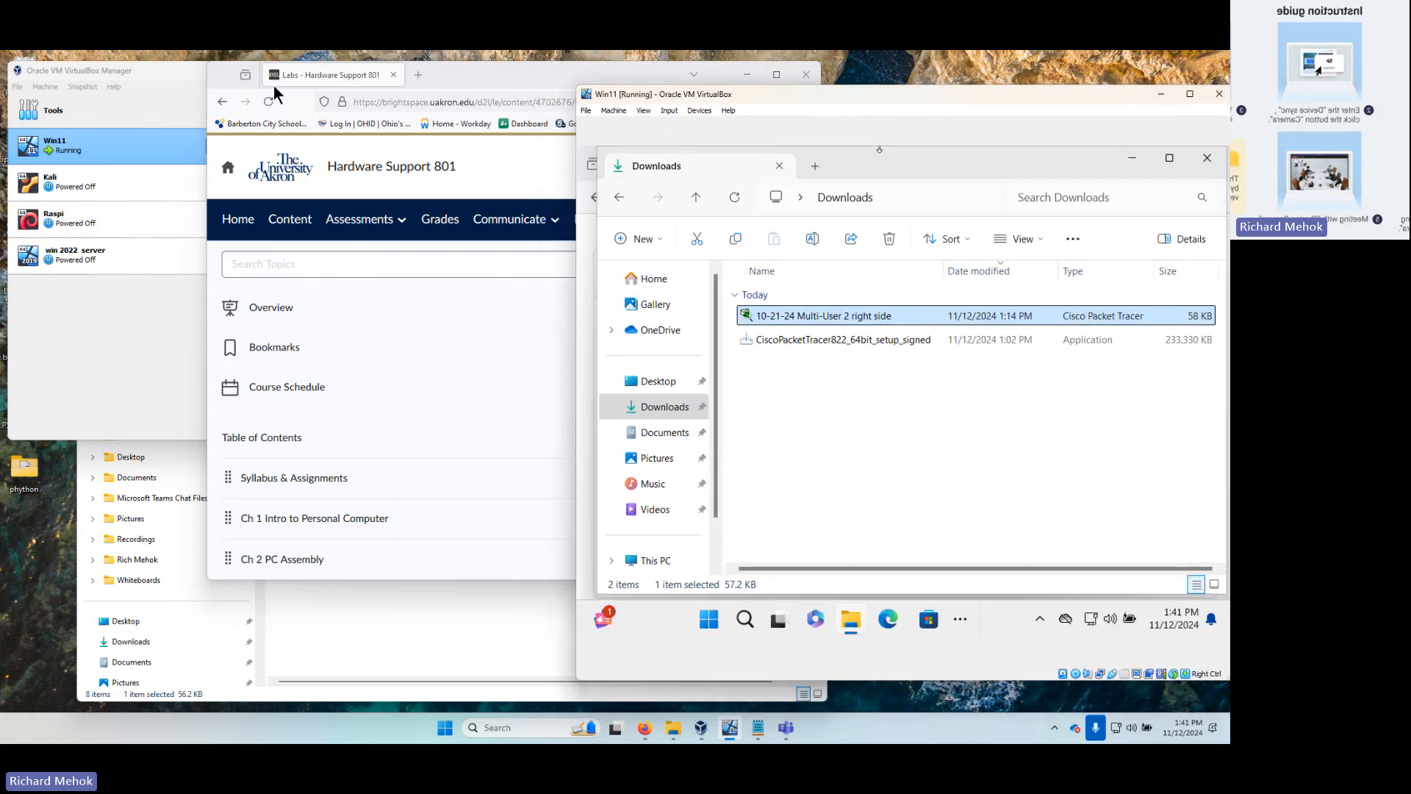
- Move the host's course browser window clear of the VirtualBox Manager and minimize it
left_click(228, 79)
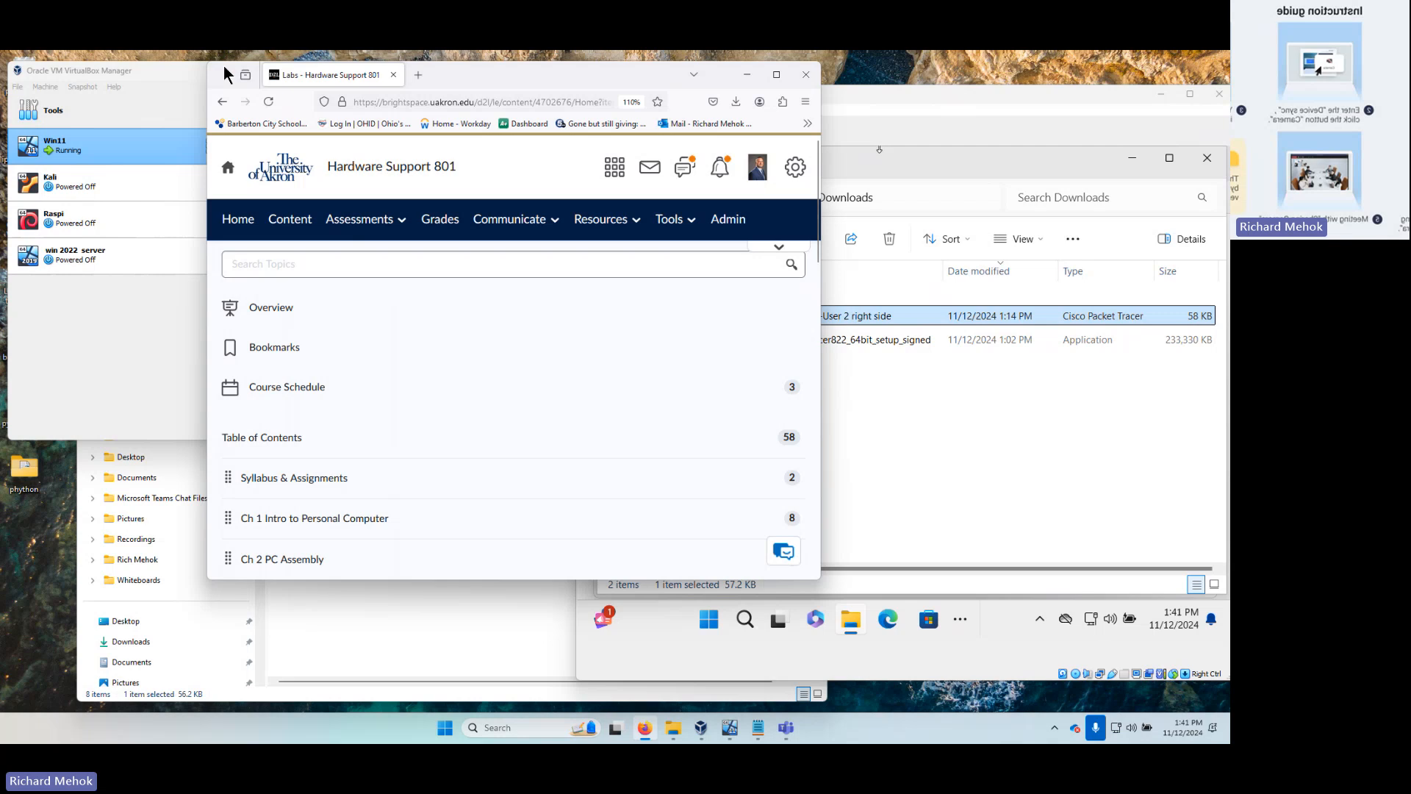
left_click_drag(225, 71, 184, 207)
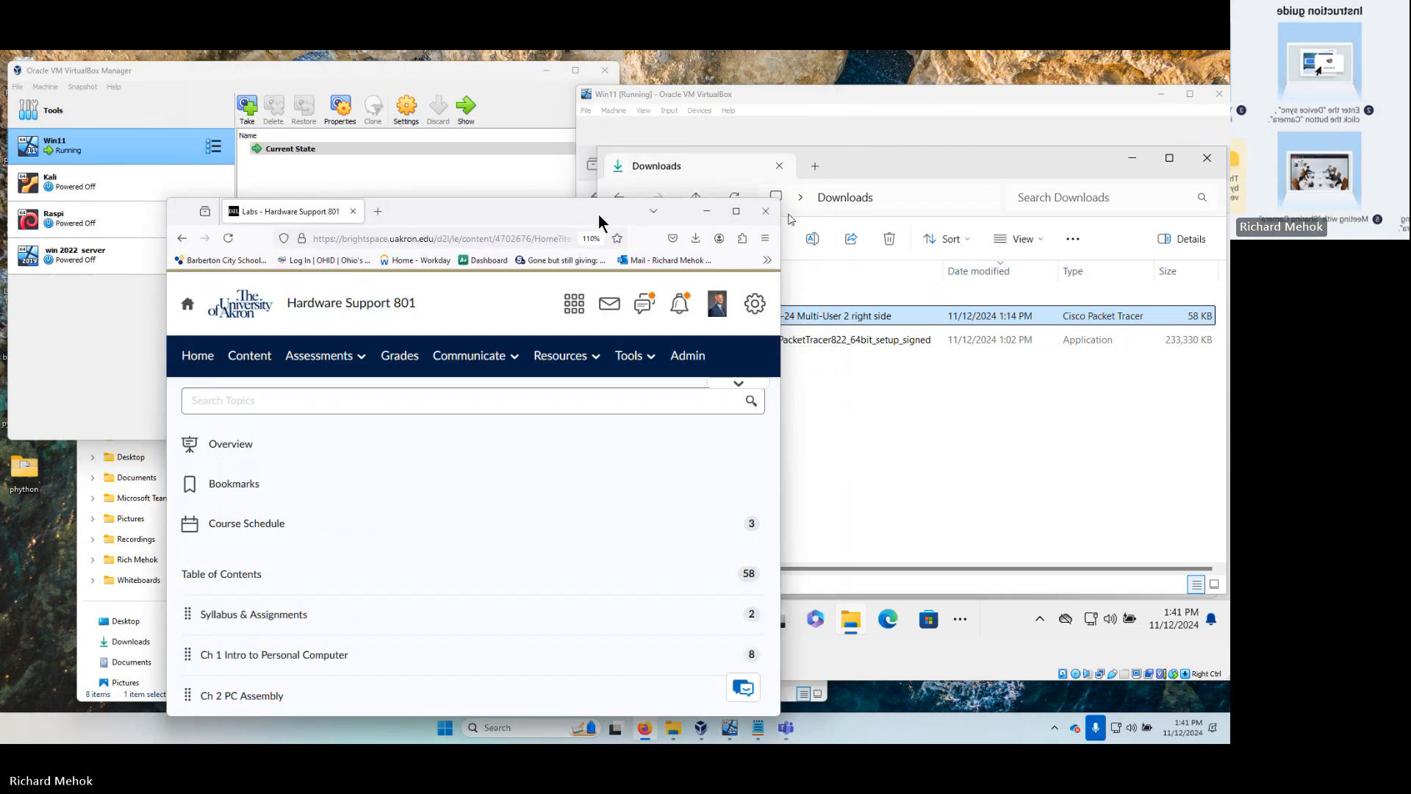
left_click(706, 211)
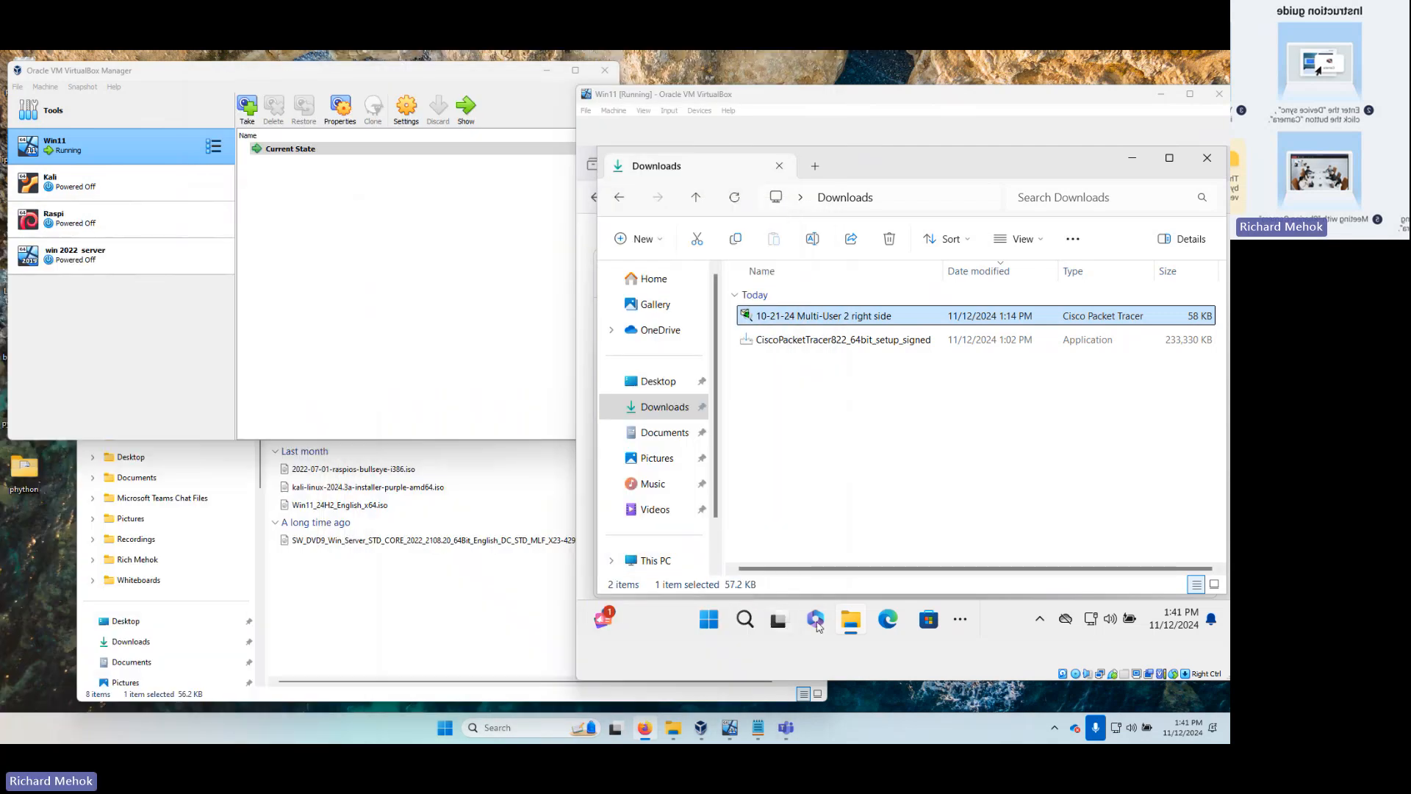
- Close the Downloads folder window inside the Win11 virtual machine
left_click(875, 658)
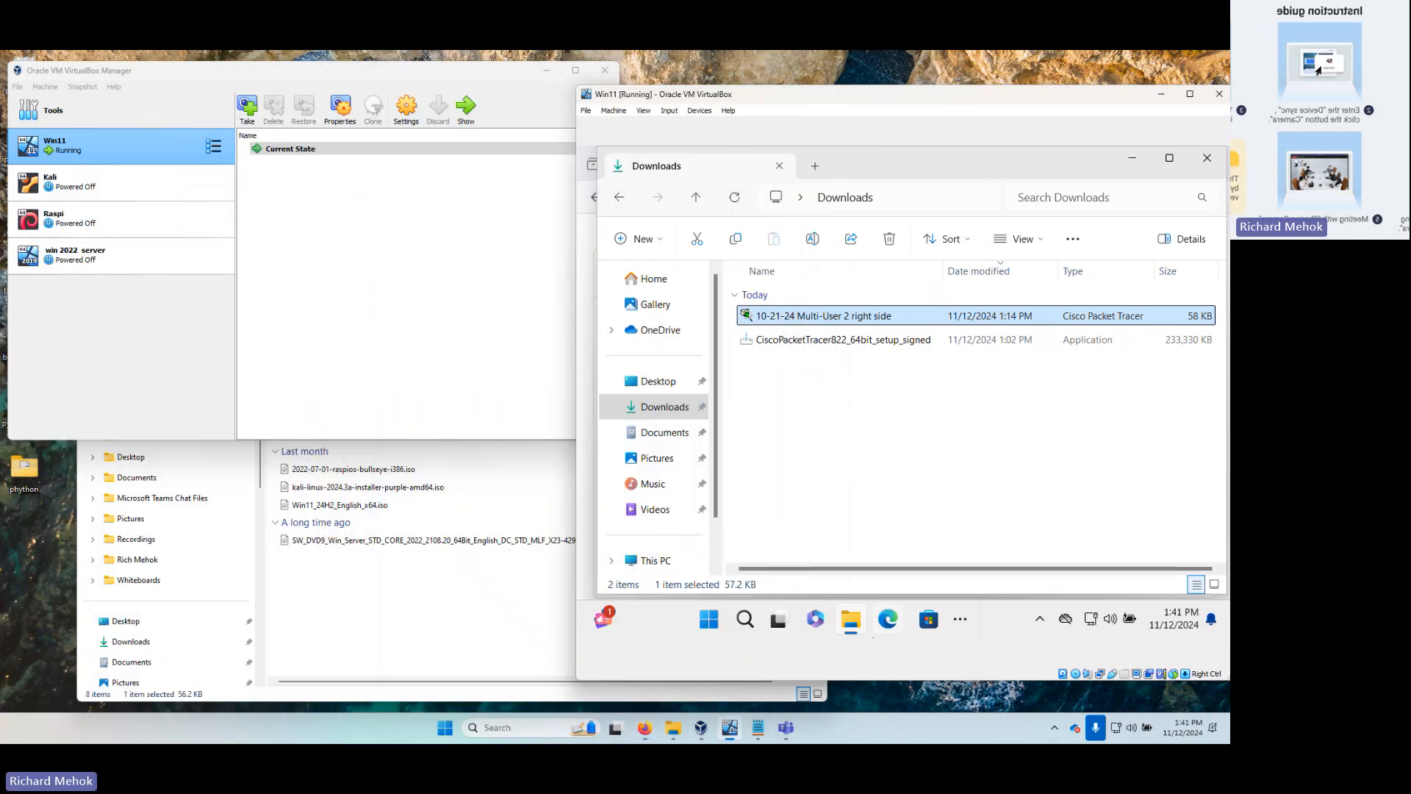
left_click(665, 633)
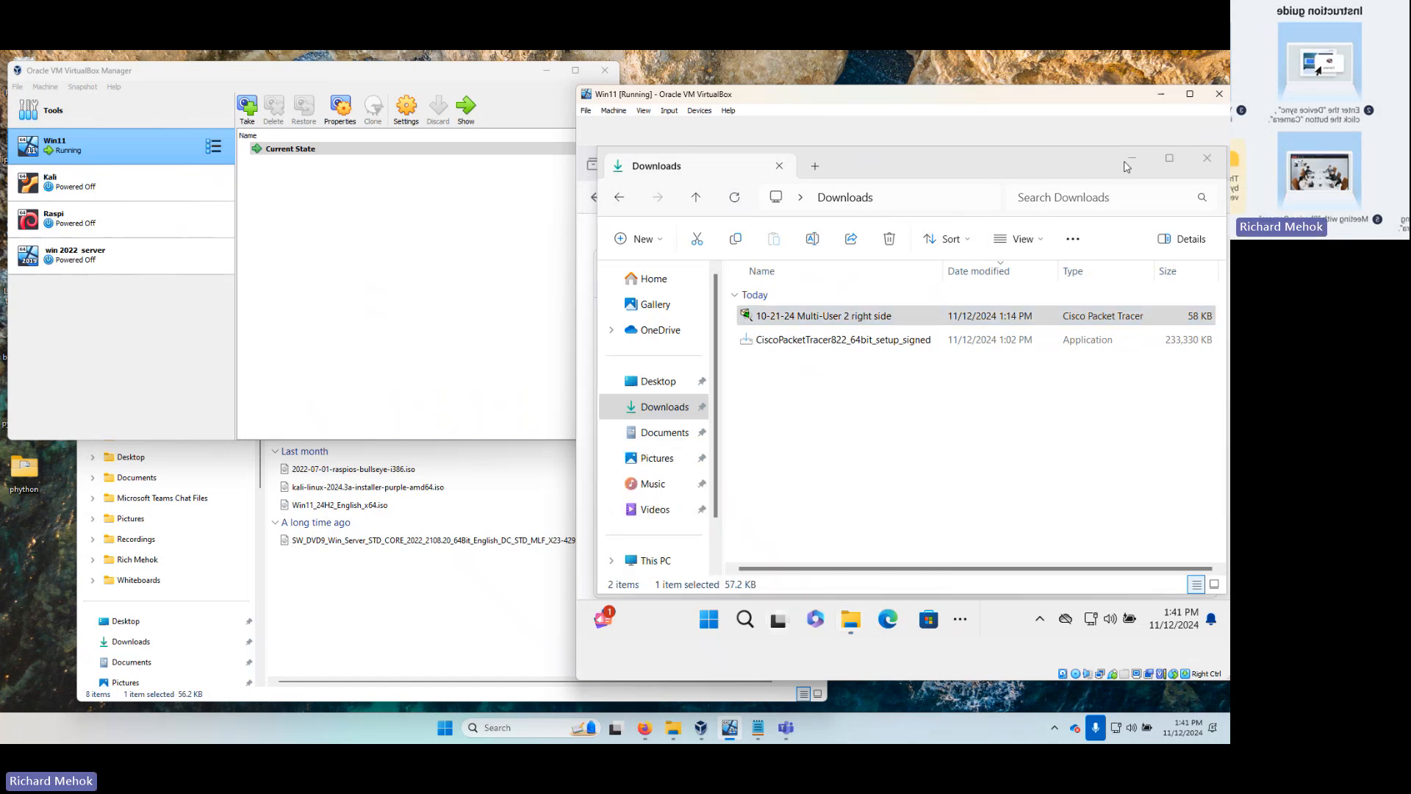
left_click(1206, 158)
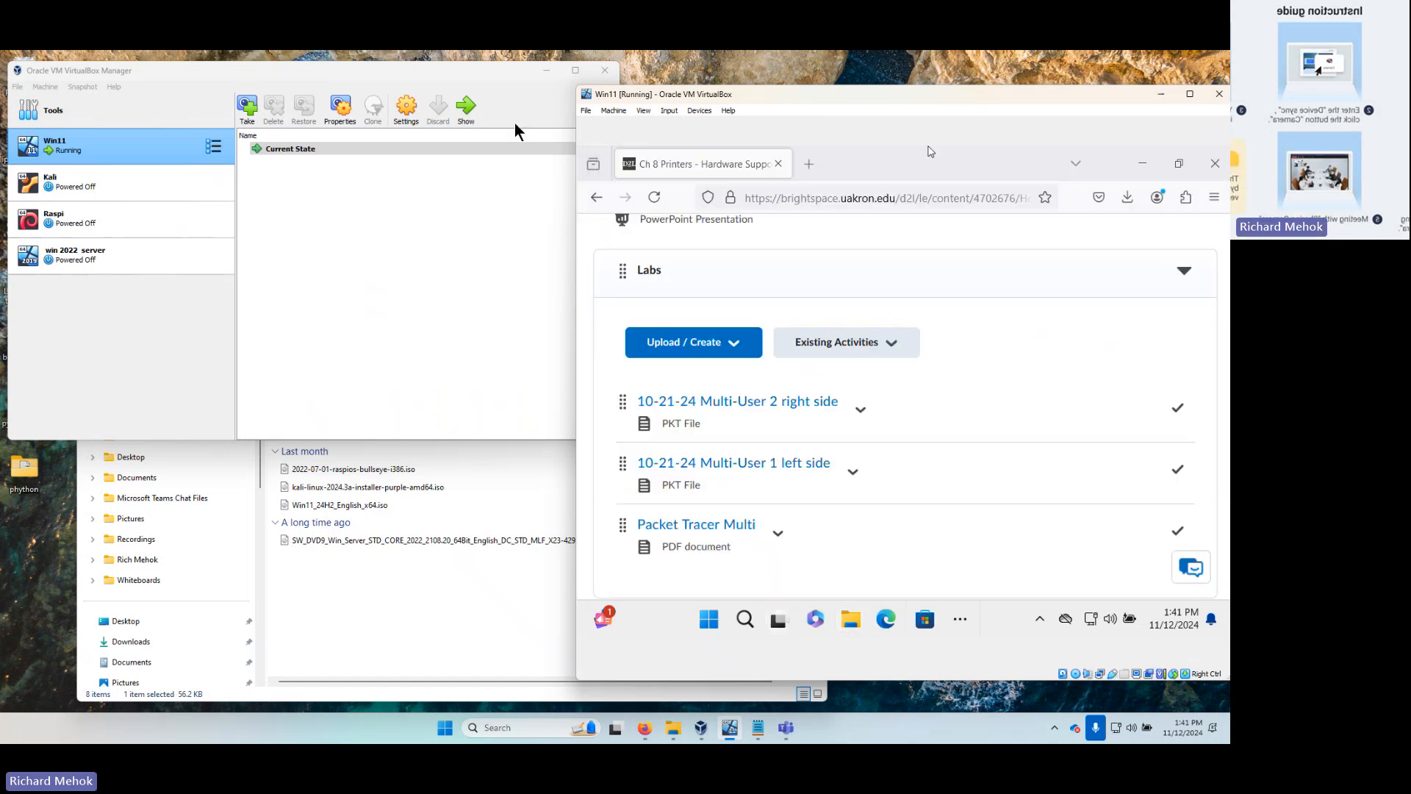
- Set the Win11 machine's bridged network Adapter 1 to Intel(R) Ethernet Connection (16) I219-V and accept the settings
left_click(112, 154)
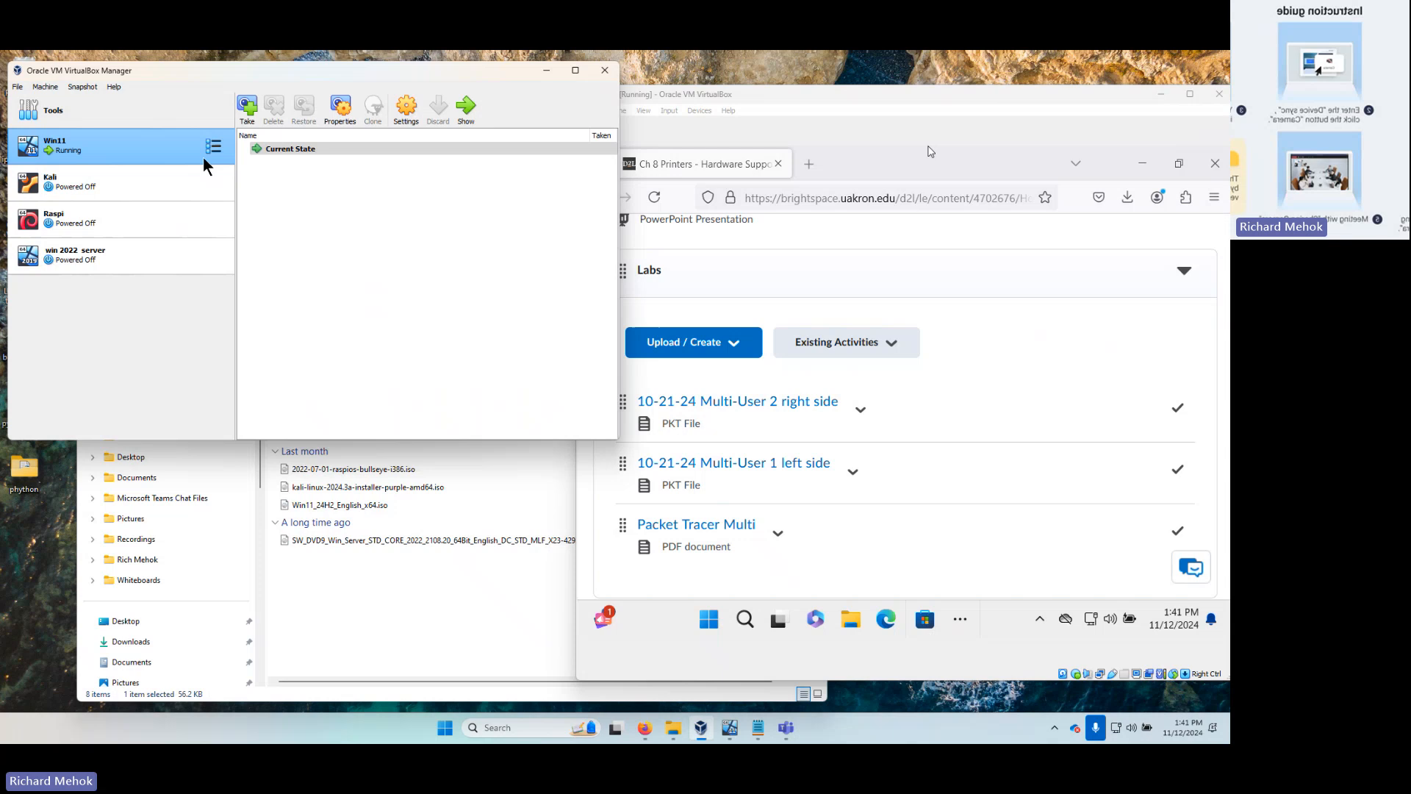
left_click(408, 131)
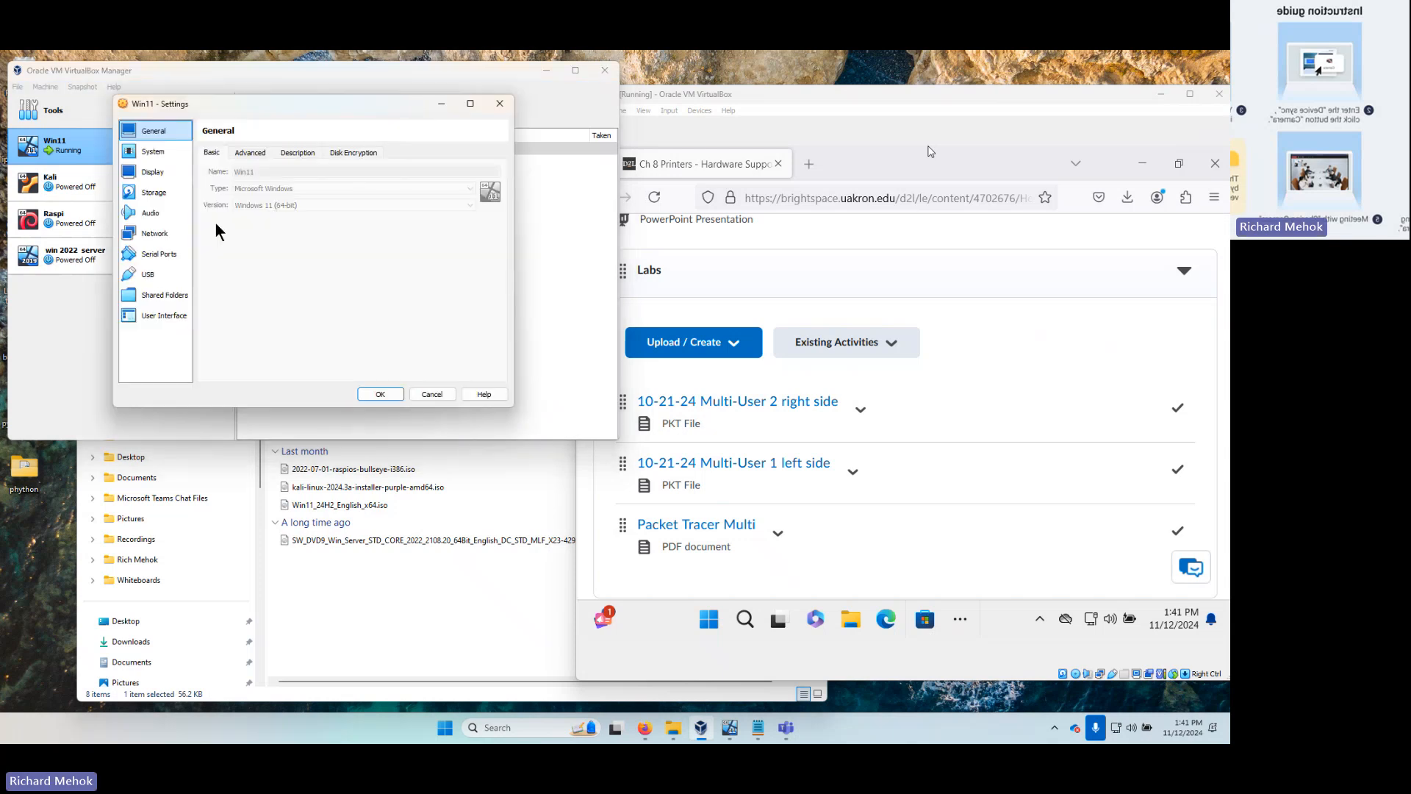
left_click(156, 234)
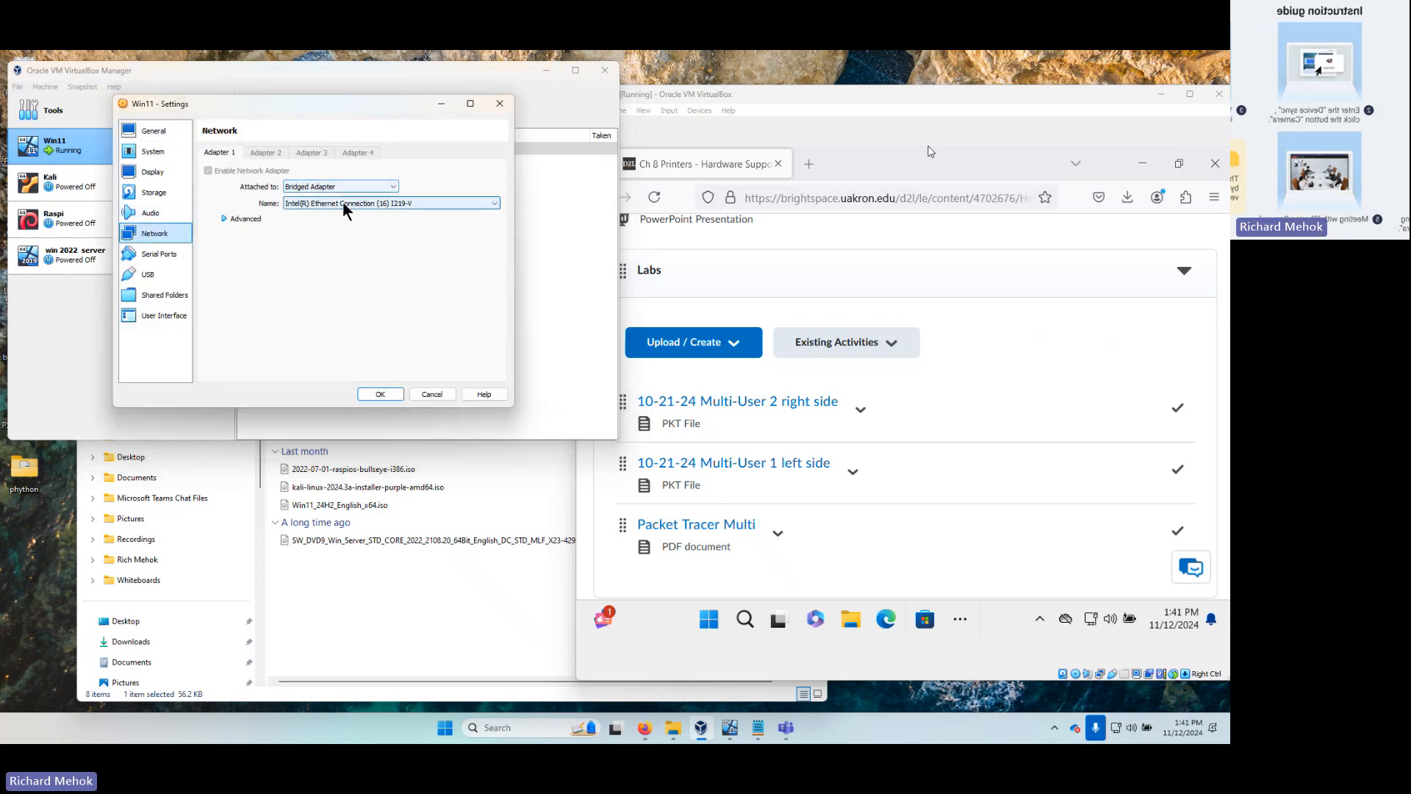
left_click(320, 200)
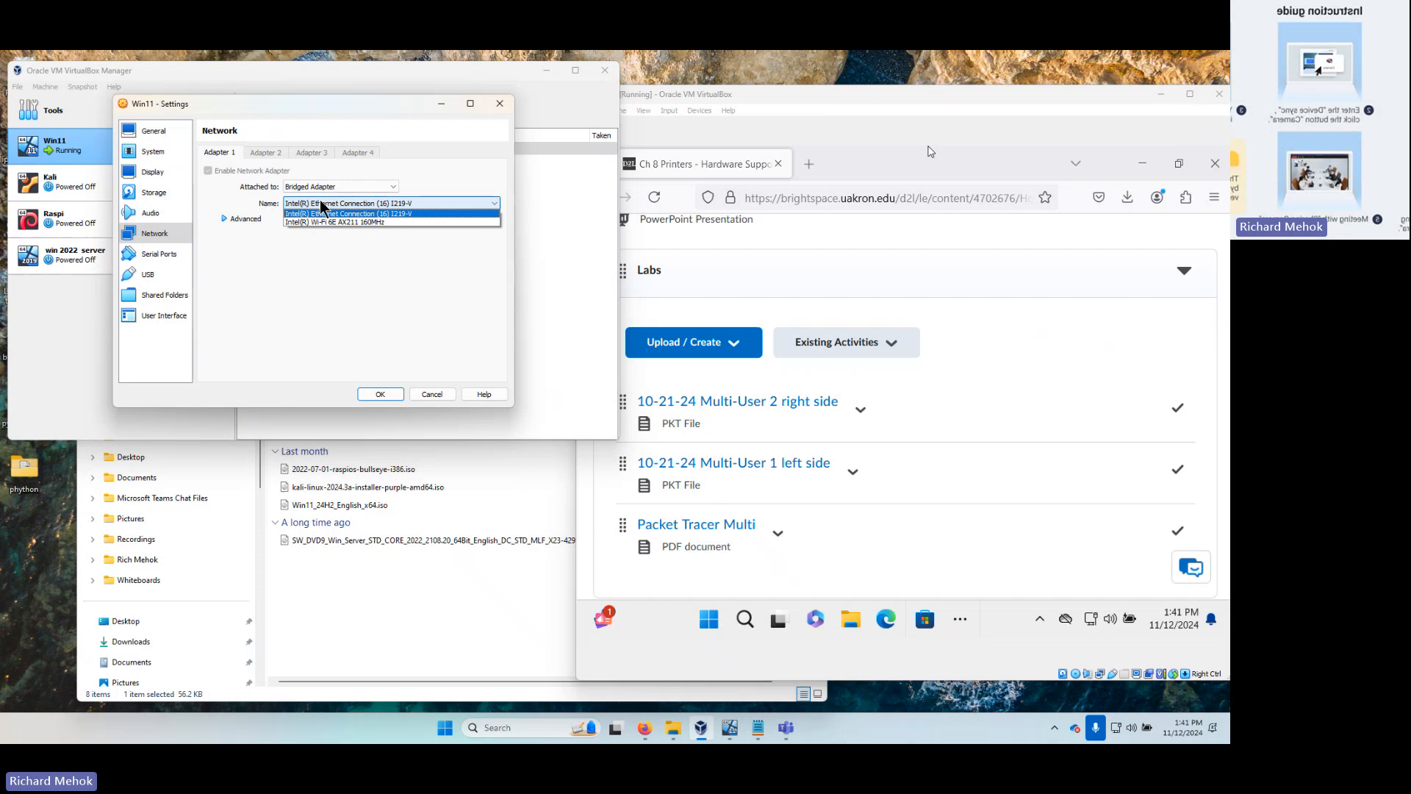
left_click(323, 214)
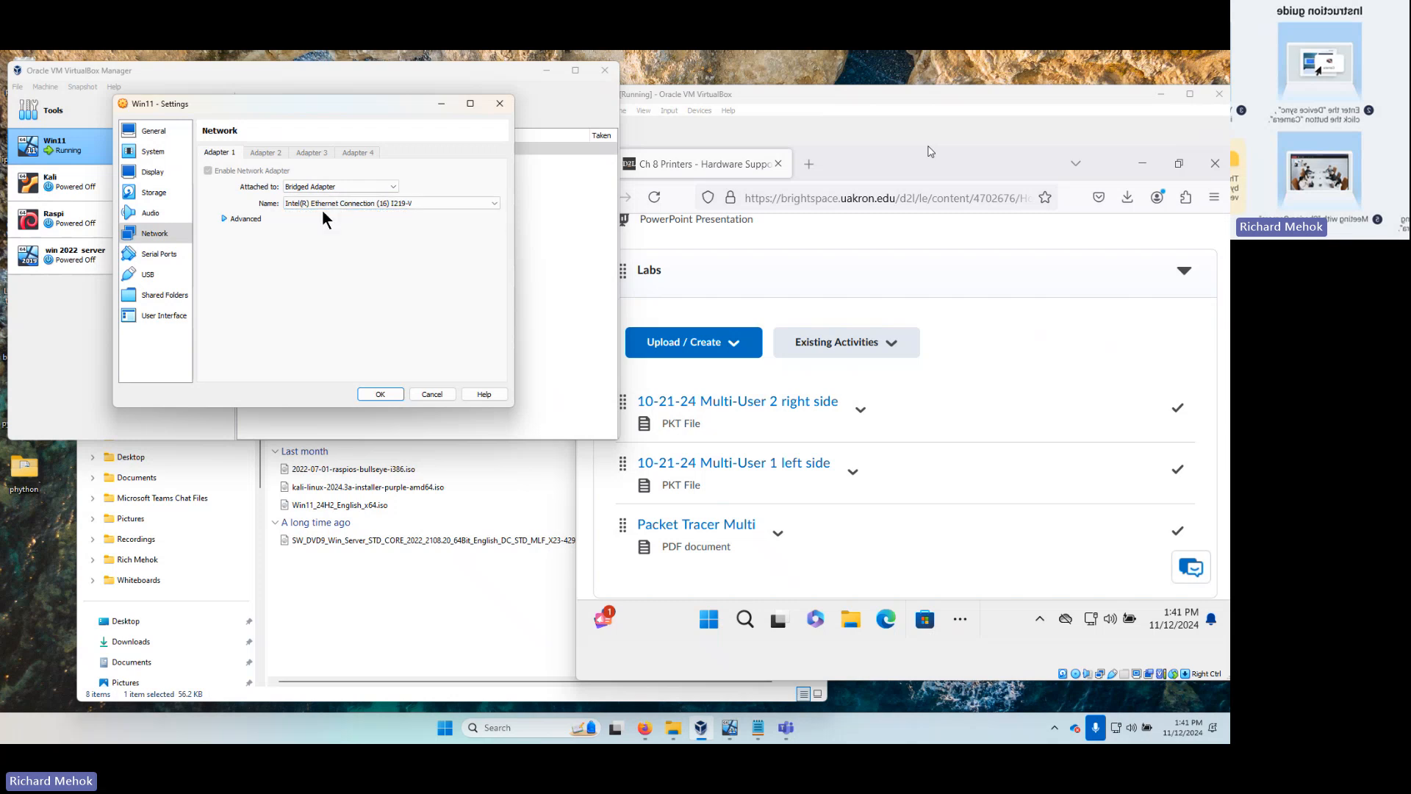
left_click(378, 395)
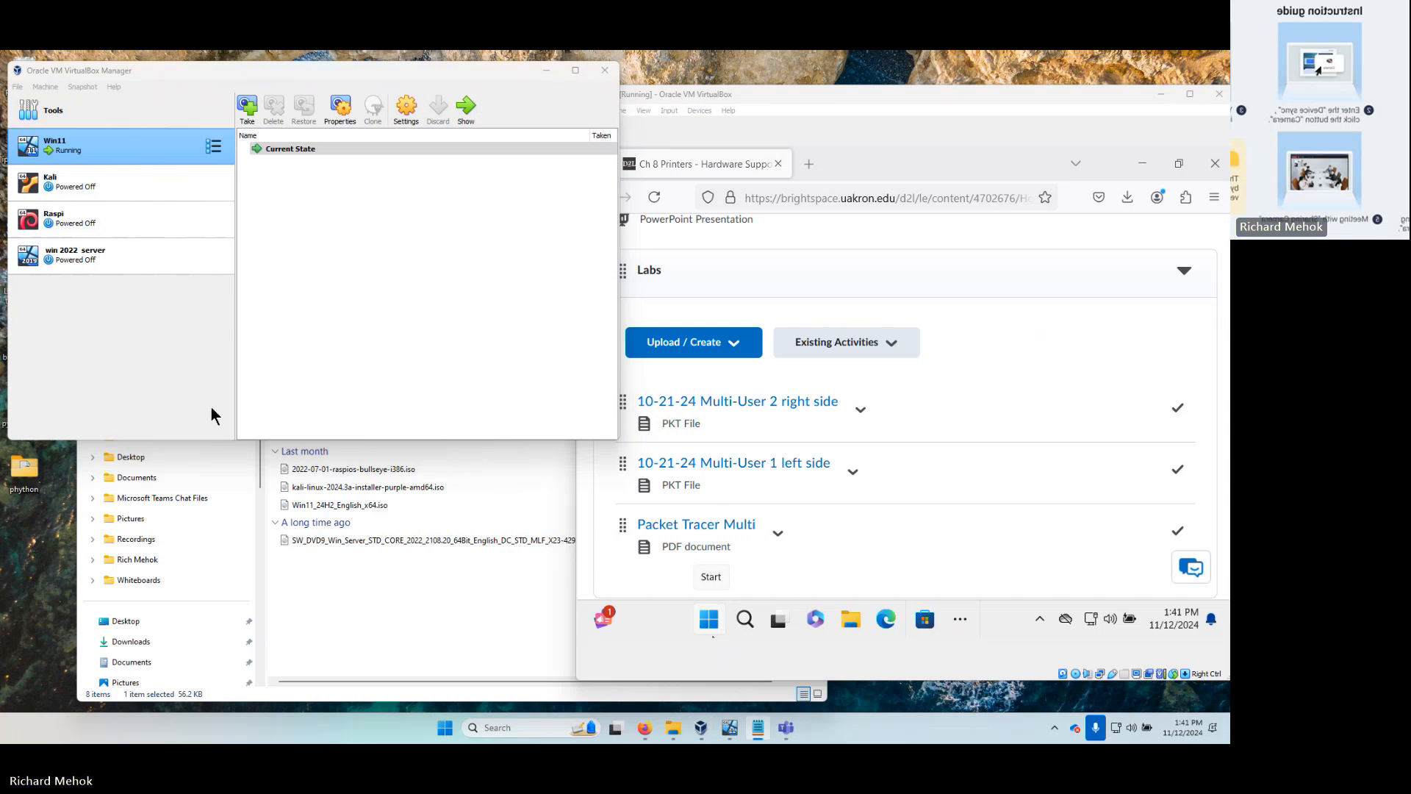
- Check the host's Windows Defender Firewall on/off settings for private and public networks, leaving them as they are
left_click(510, 724)
type("windows")
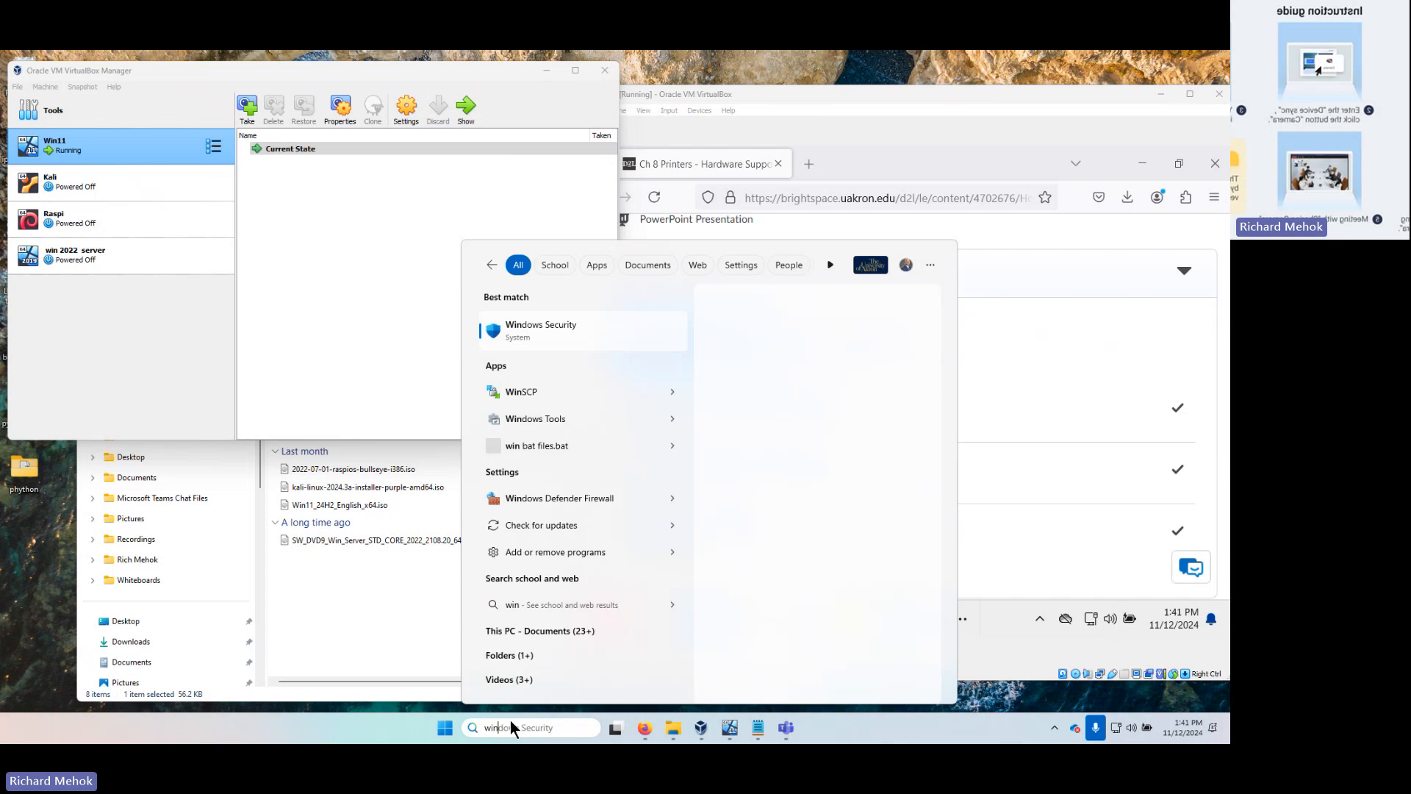
type(" d")
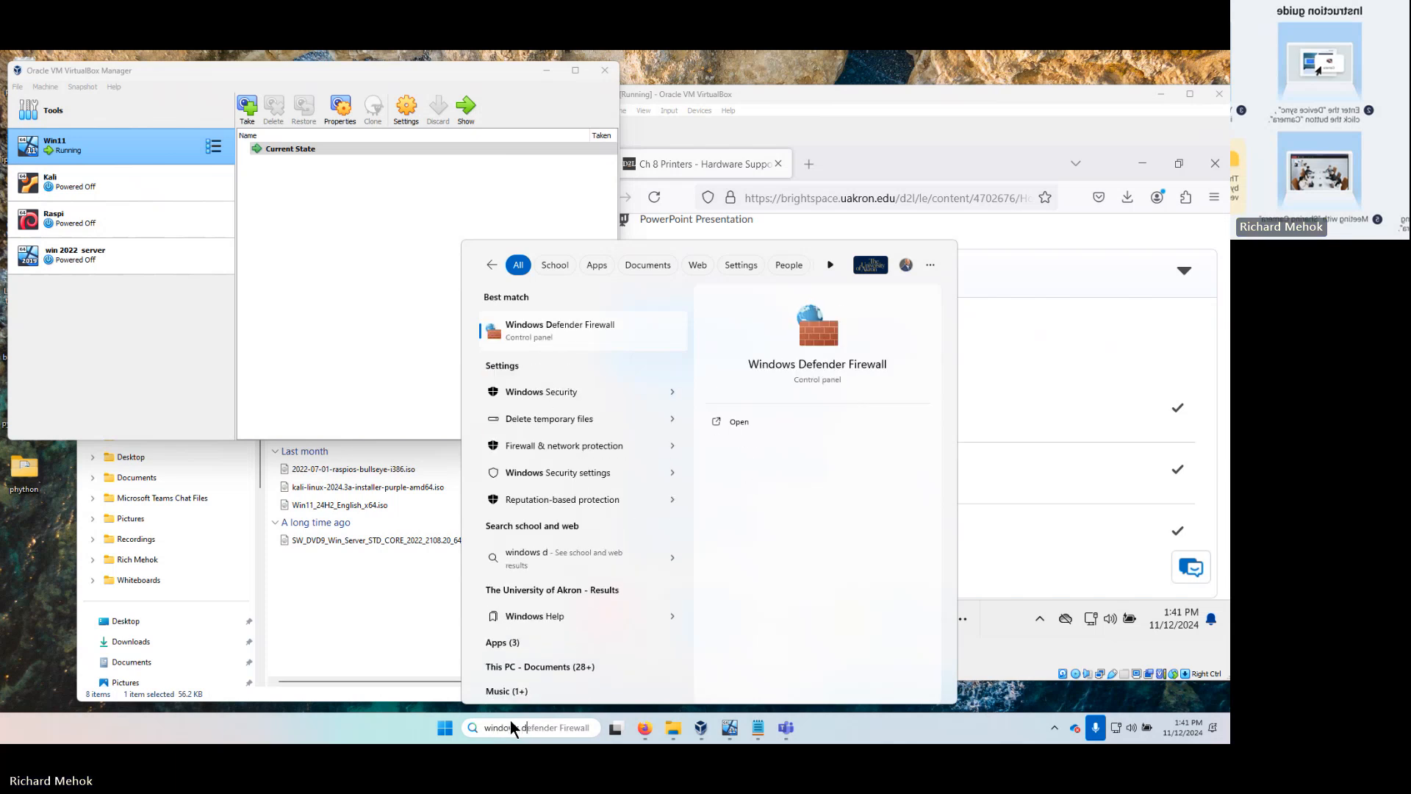
left_click(542, 328)
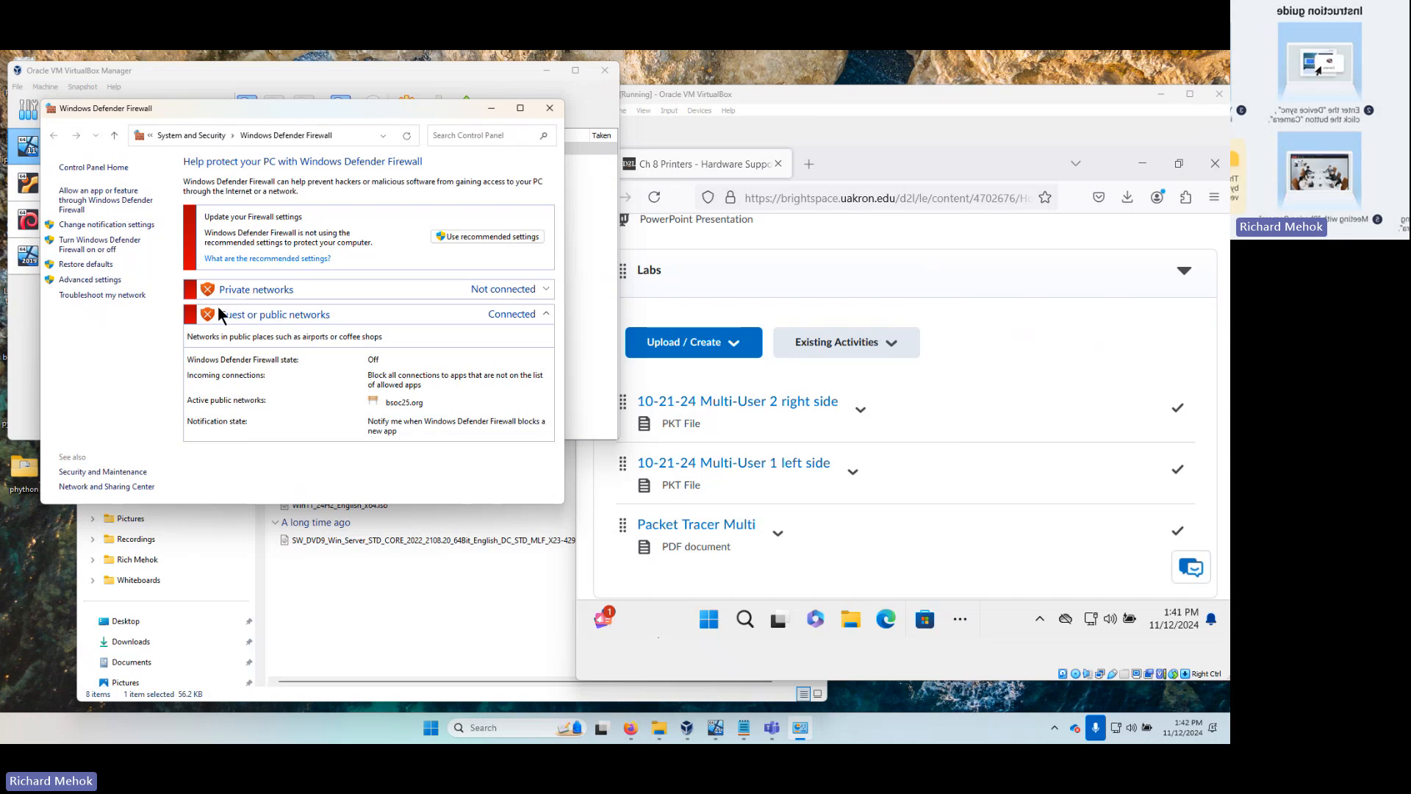
left_click(93, 250)
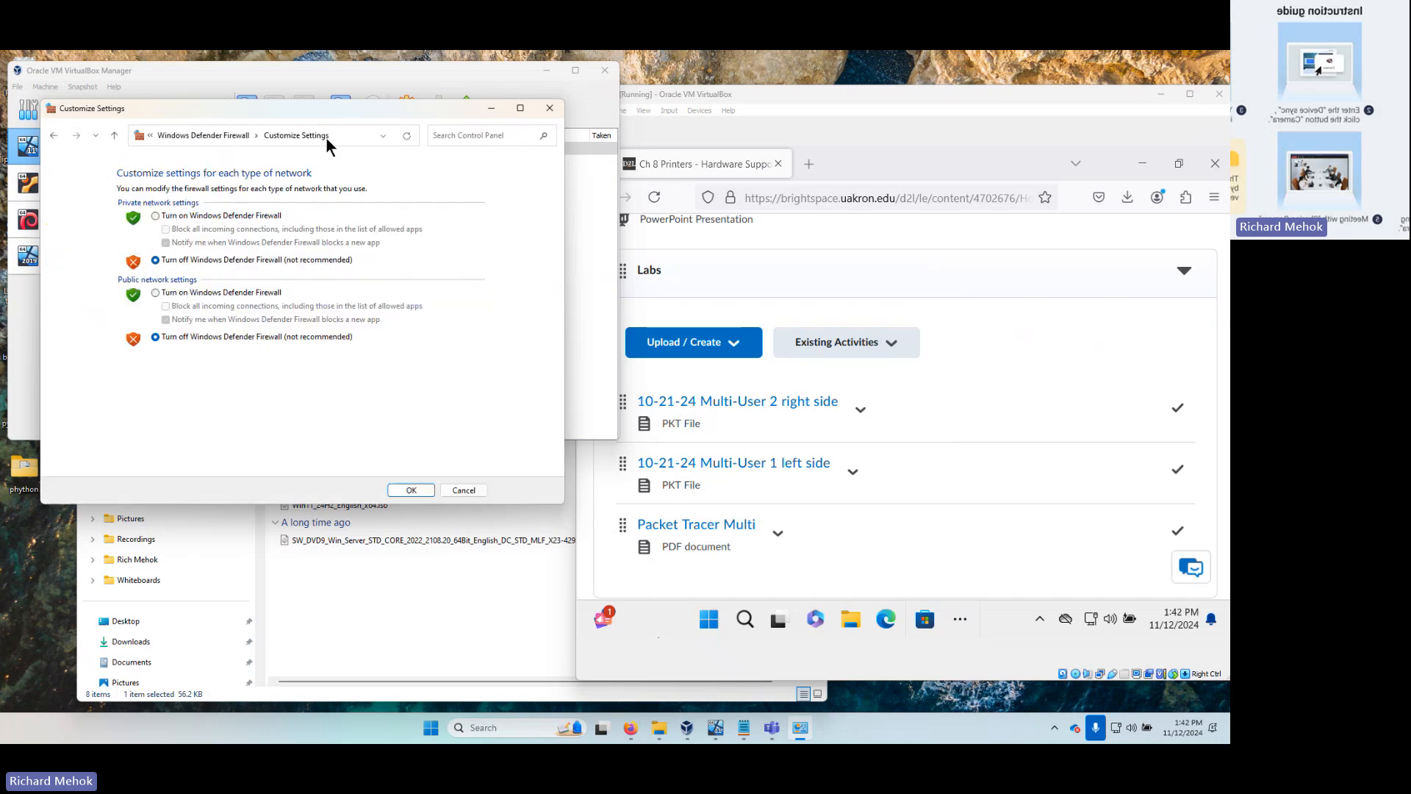
left_click(549, 108)
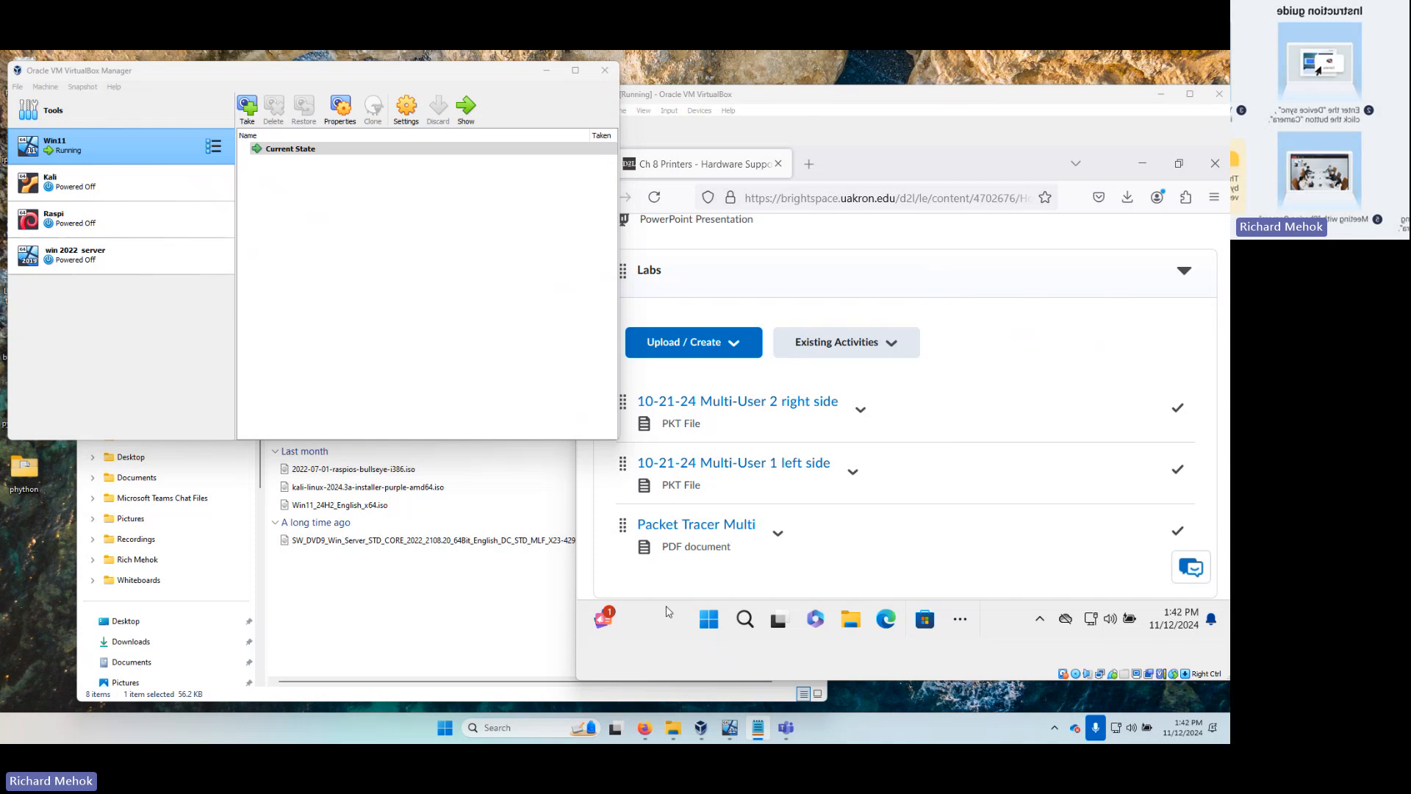
- Check the Windows Defender Firewall state inside the Win11 virtual machine, and minimize its browser
left_click(746, 619)
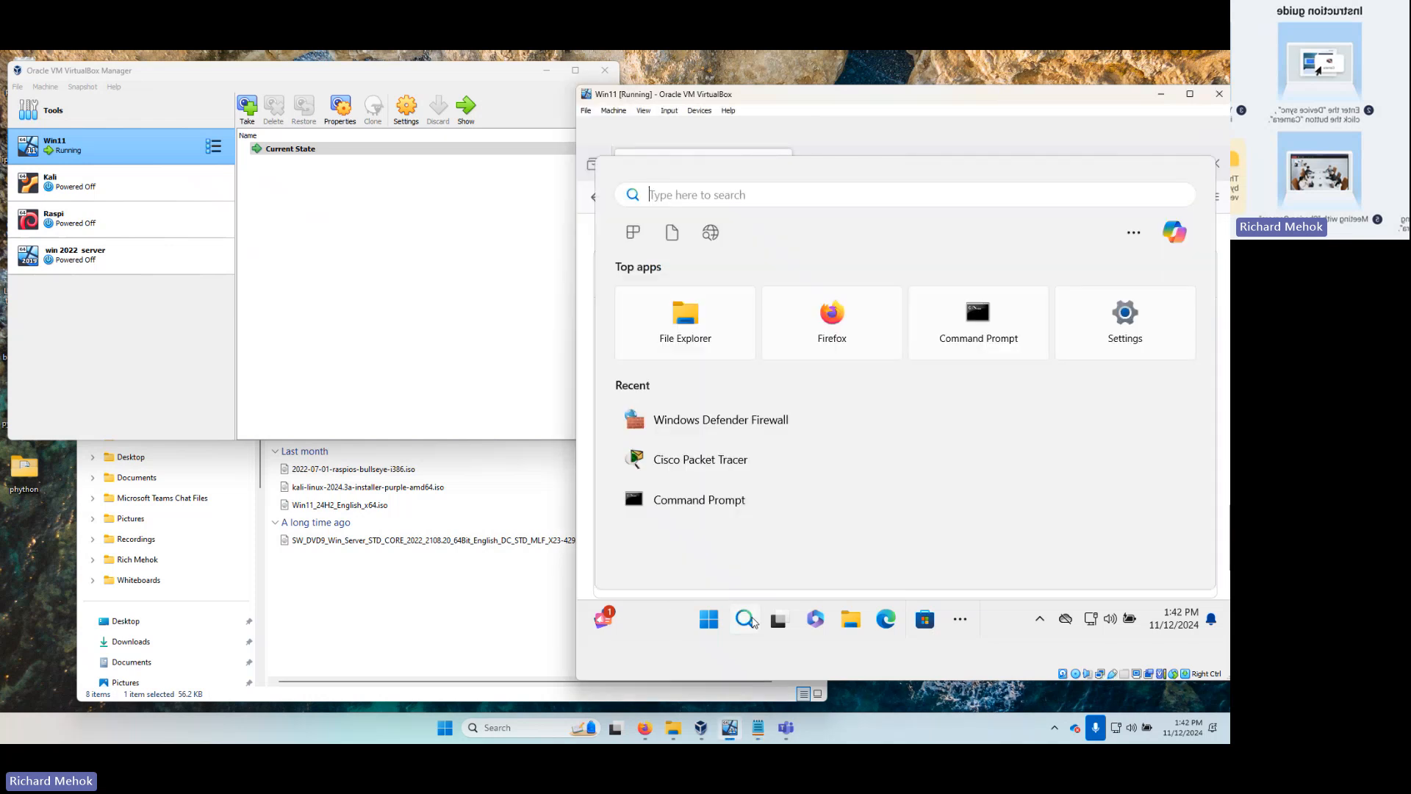
left_click(704, 420)
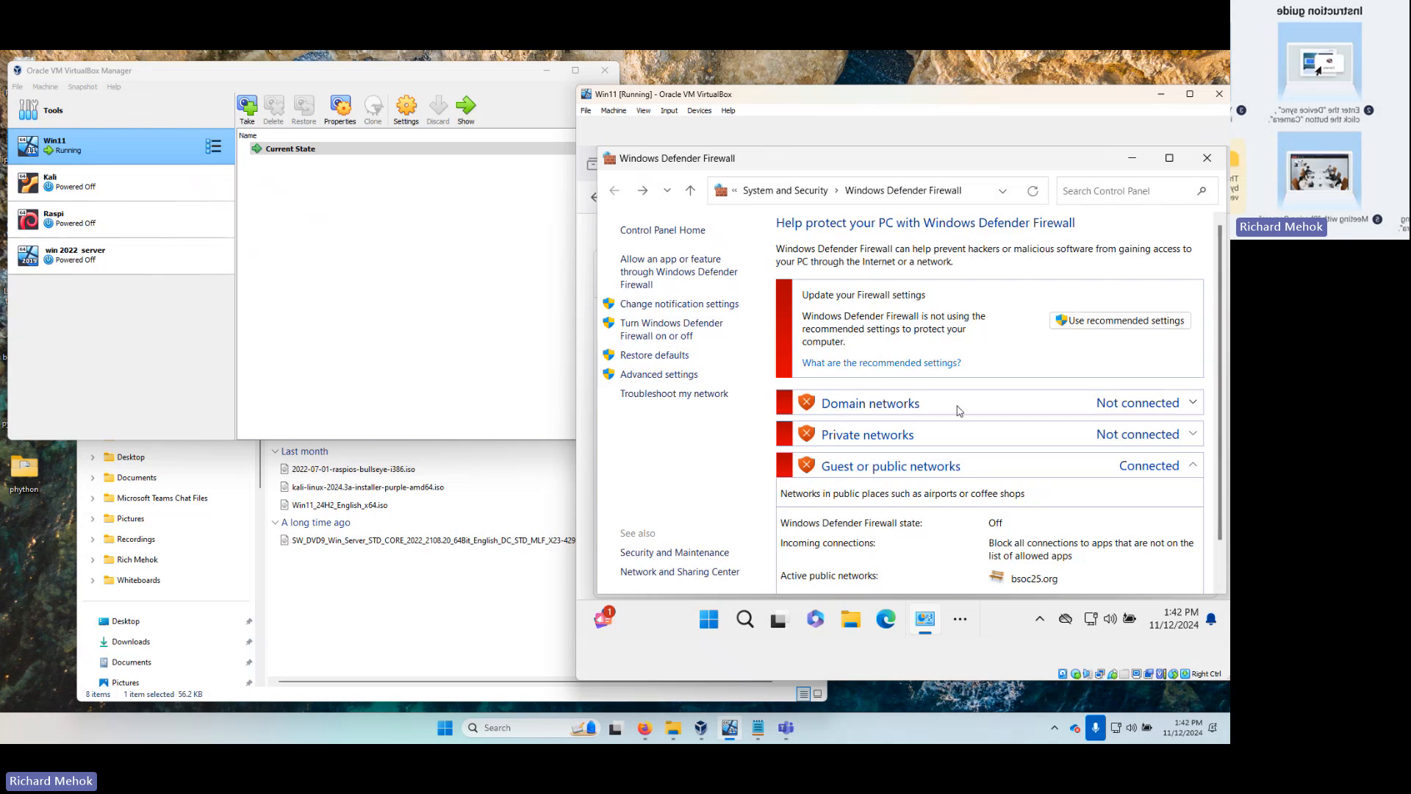
left_click(1211, 163)
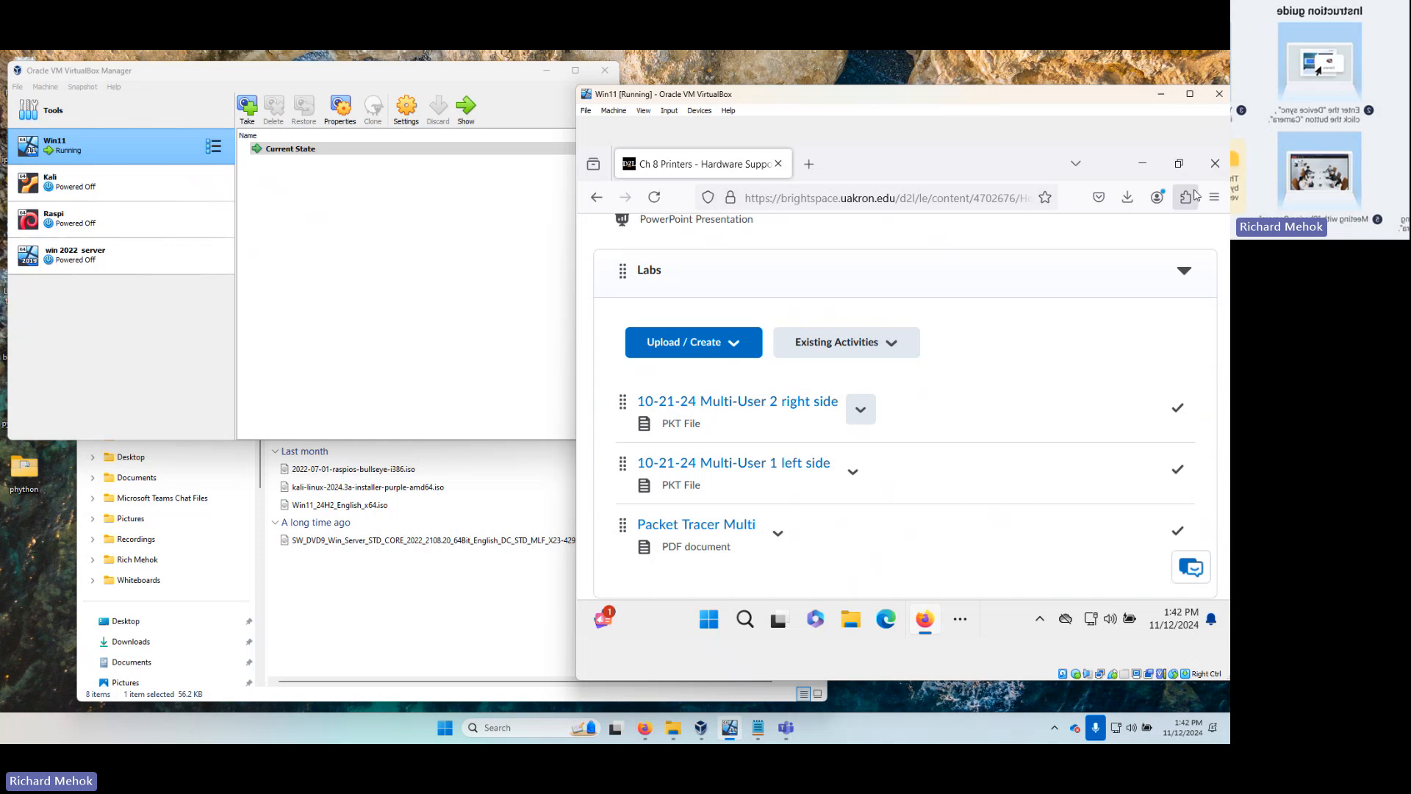
left_click(1140, 166)
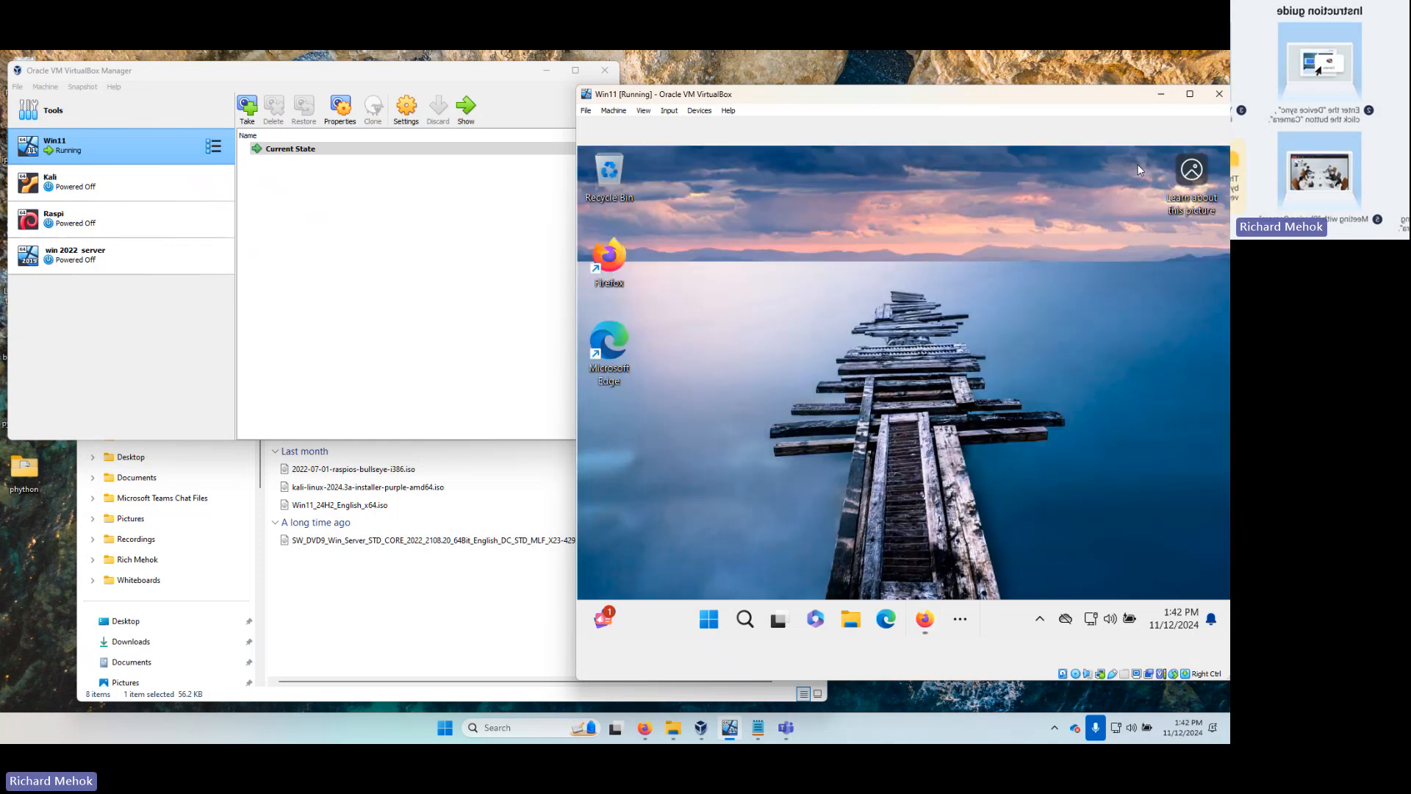
- Ping the host at 172.254.0.114 from a Command Prompt in the Win11 virtual machine
left_click(853, 621)
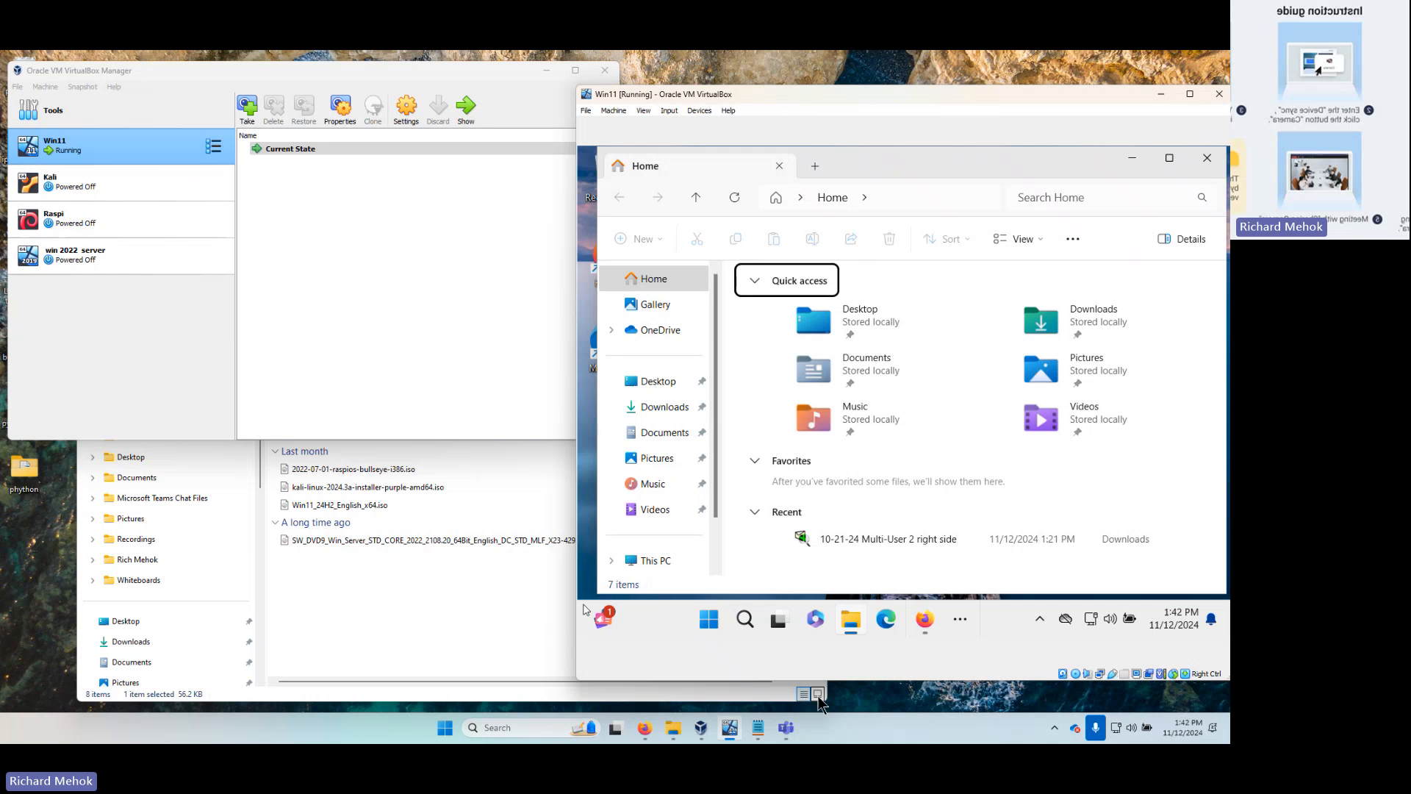
left_click(745, 621)
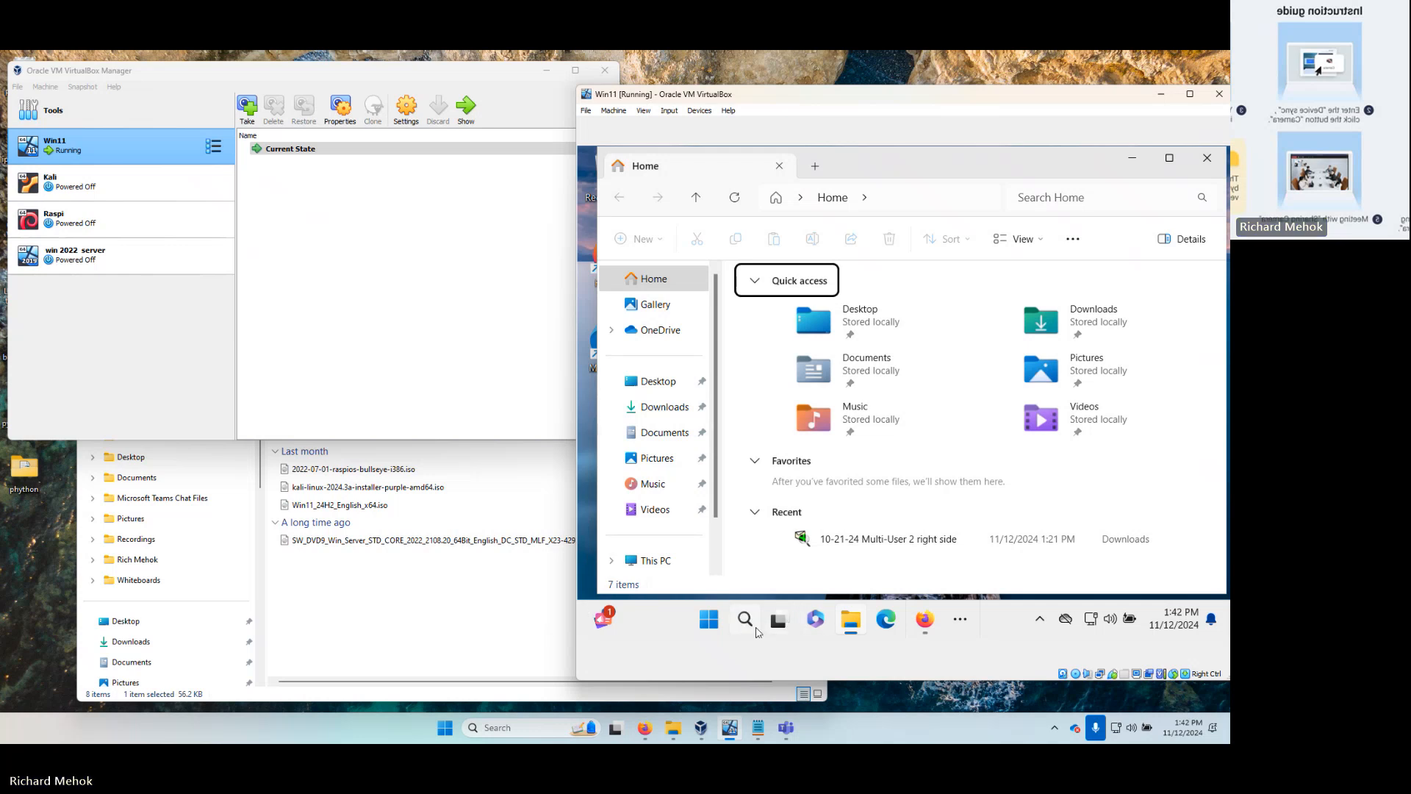
left_click(975, 348)
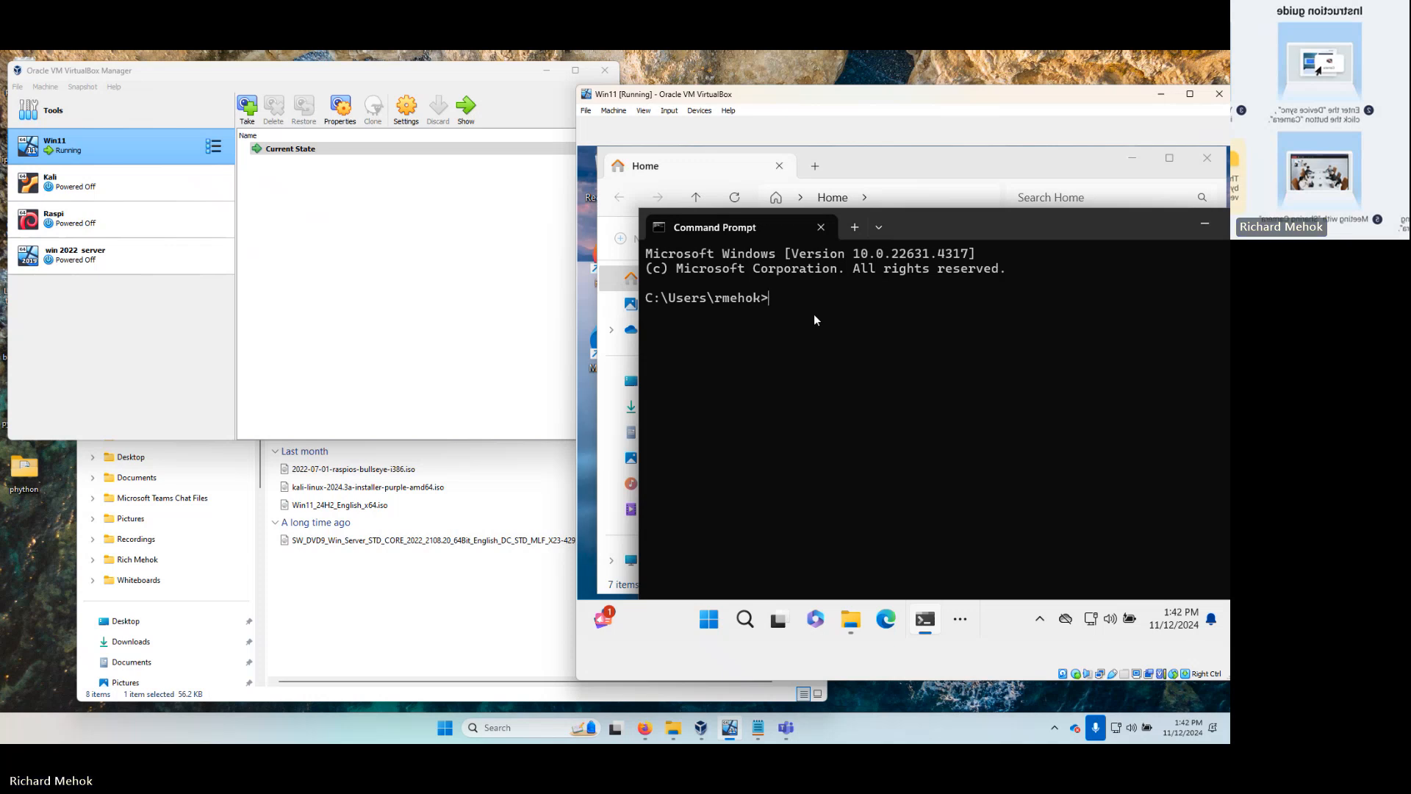
type("ping ")
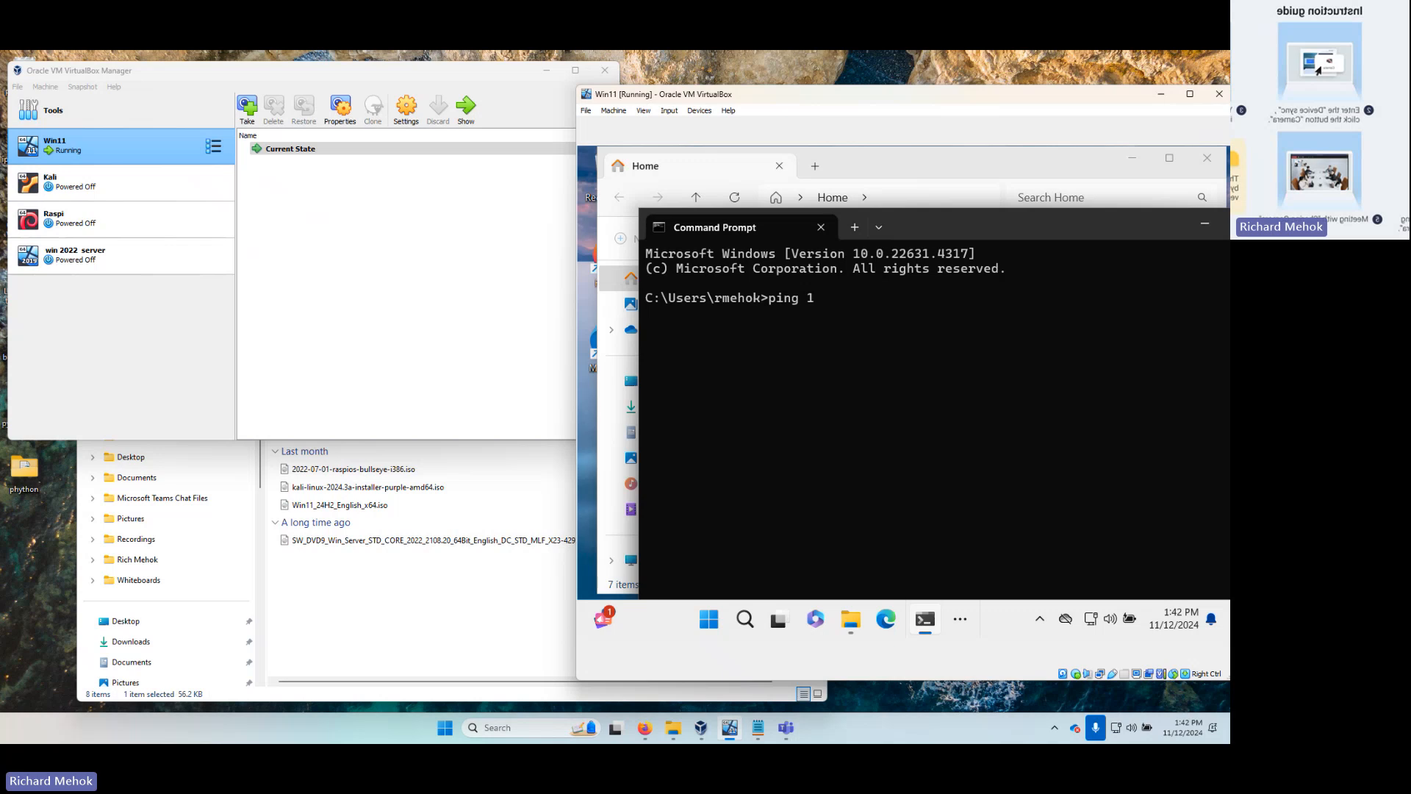
type("172.254.0.114")
key("Return")
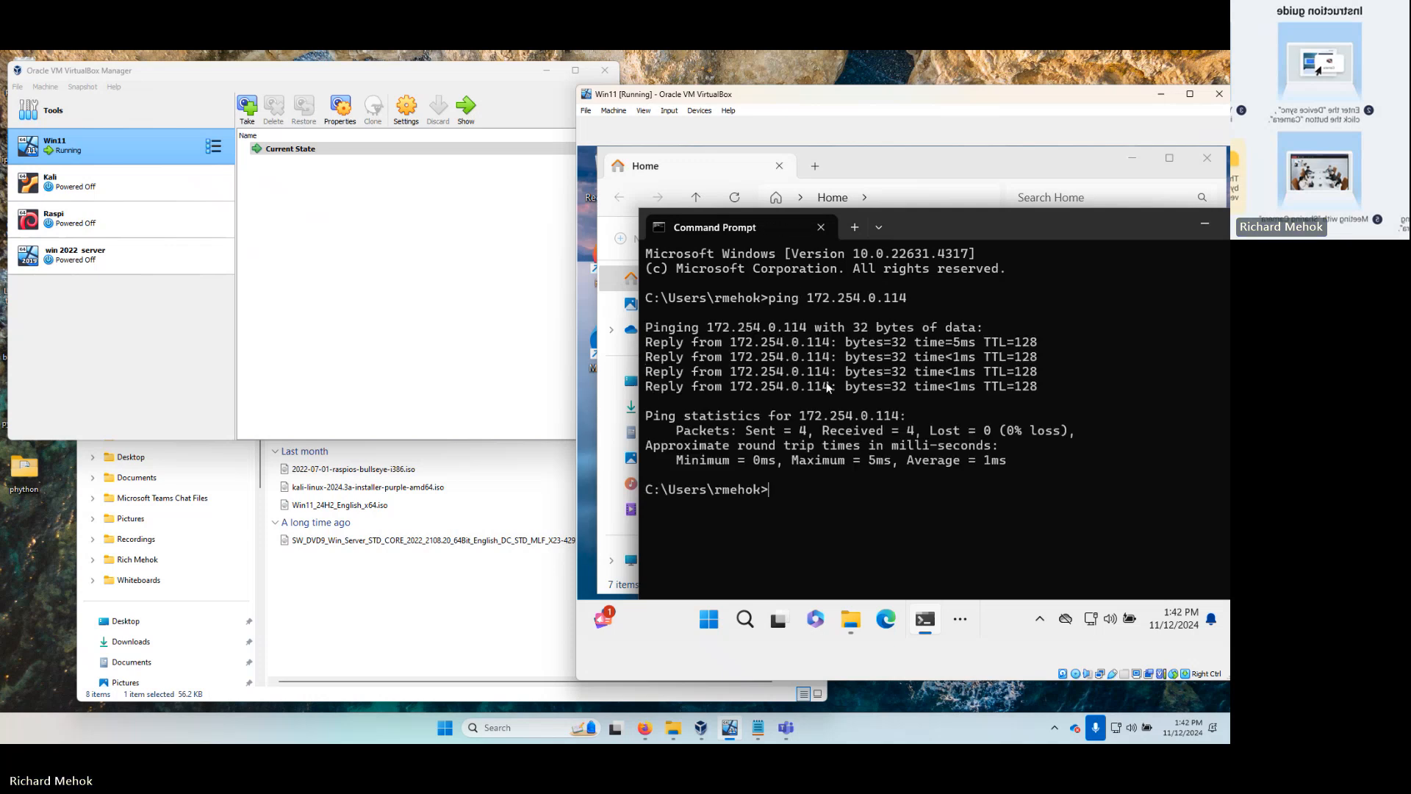
- Ping the virtual machine at 172.254.0.106 from a Command Prompt on the host, and close that prompt
left_click(468, 727)
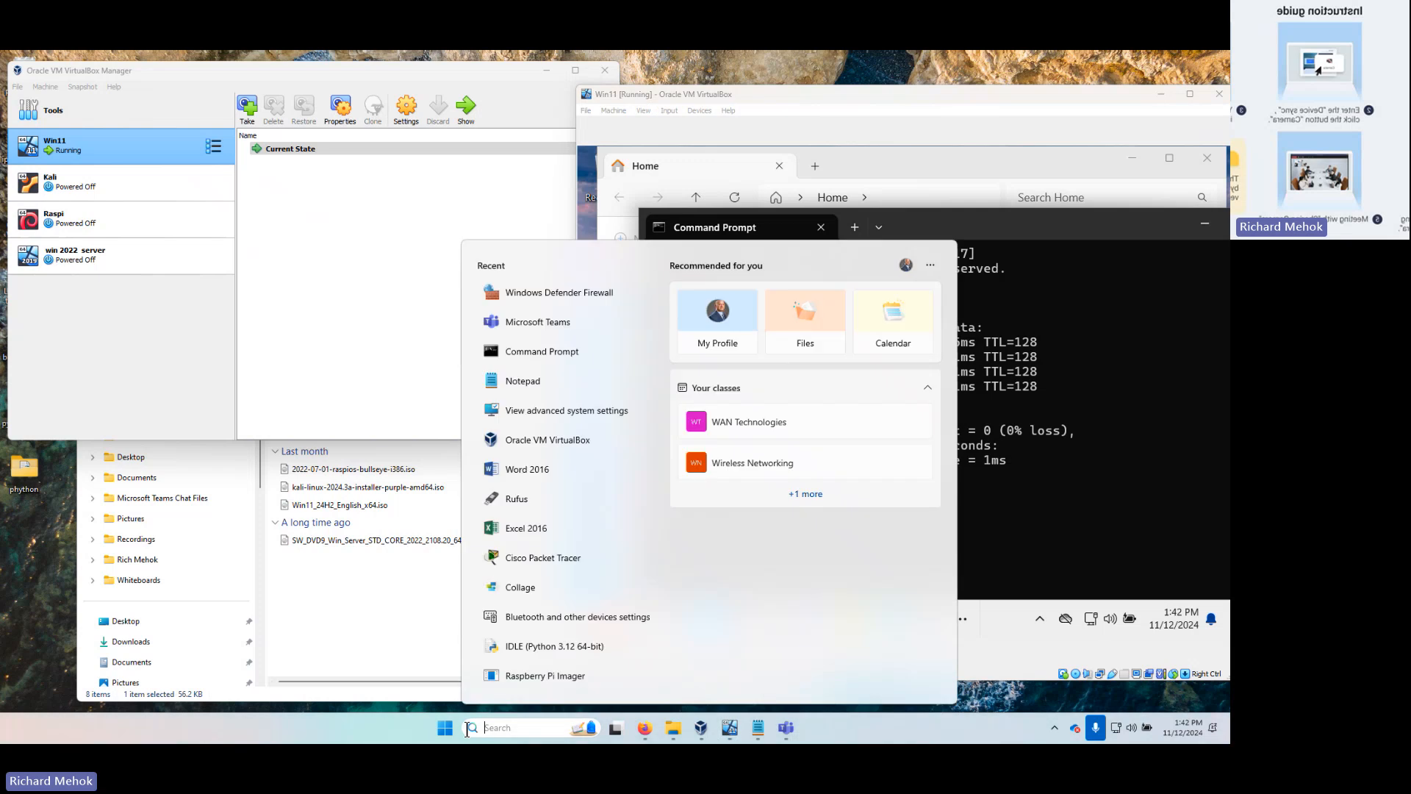
type("cmd")
key("Return")
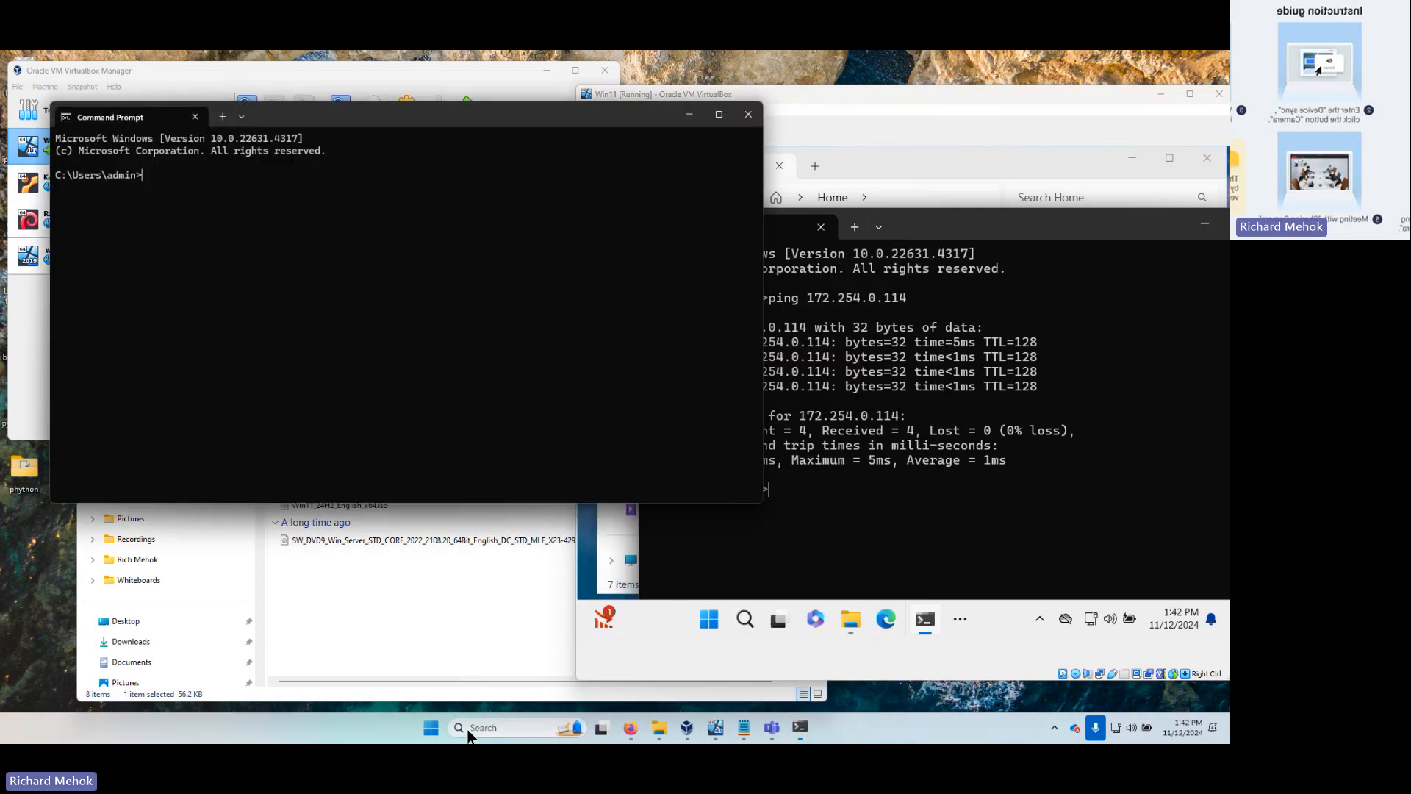
type("ping 172.254.0.106")
key("Return")
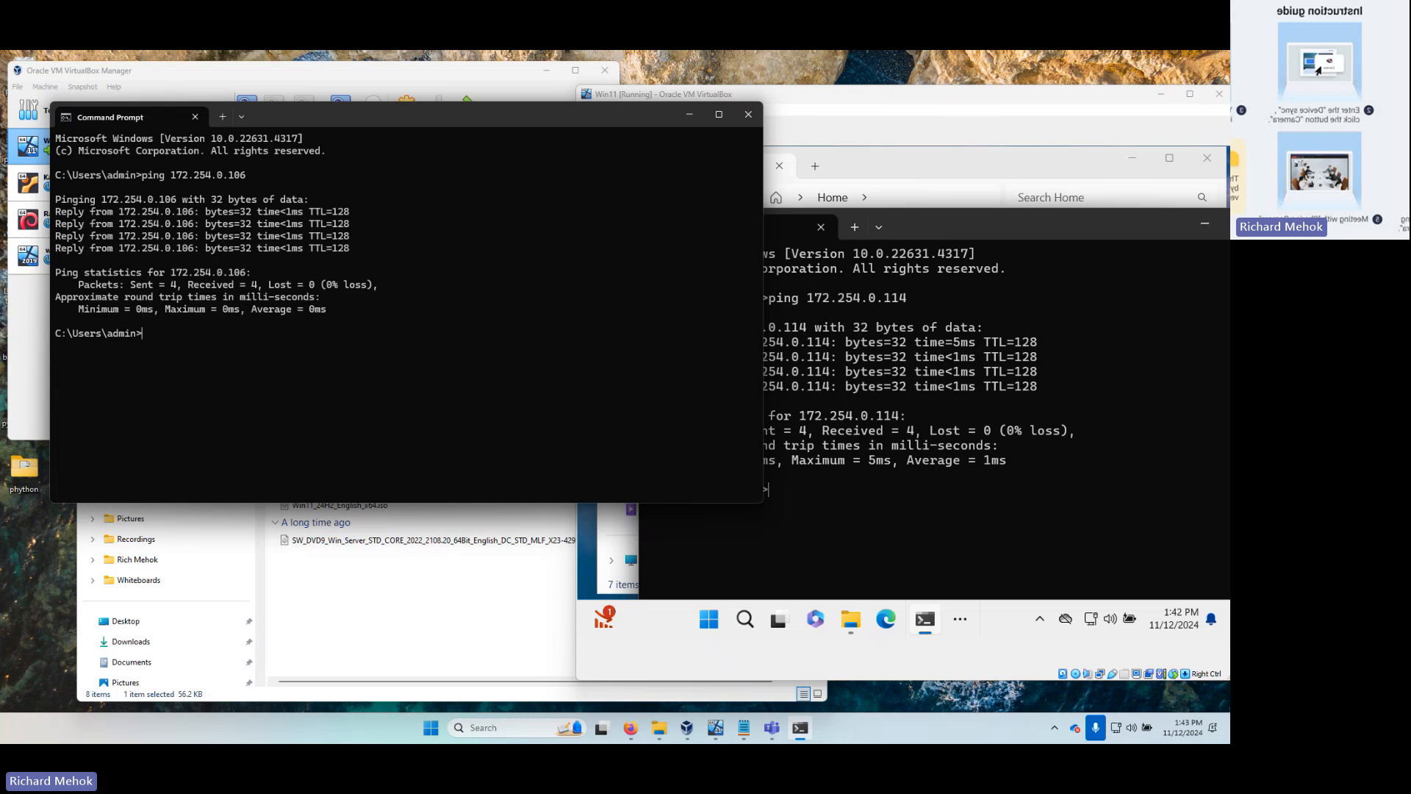
left_click(749, 115)
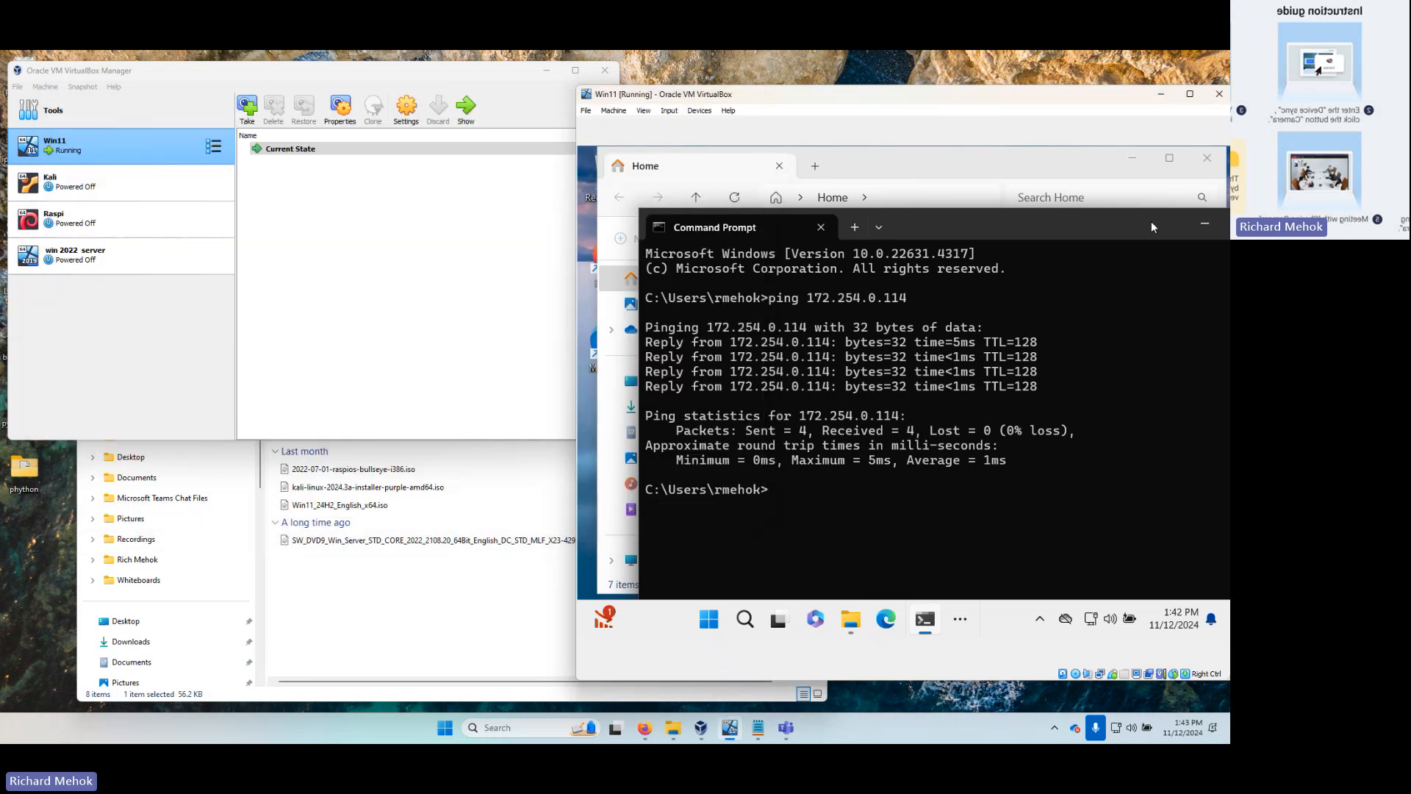
- Close the virtual machine's Command Prompt and open the 10-21-24 Multi-User 2 right side file from its Downloads folder in Cisco Packet Tracer
left_click_drag(1151, 222, 1102, 233)
left_click(1225, 235)
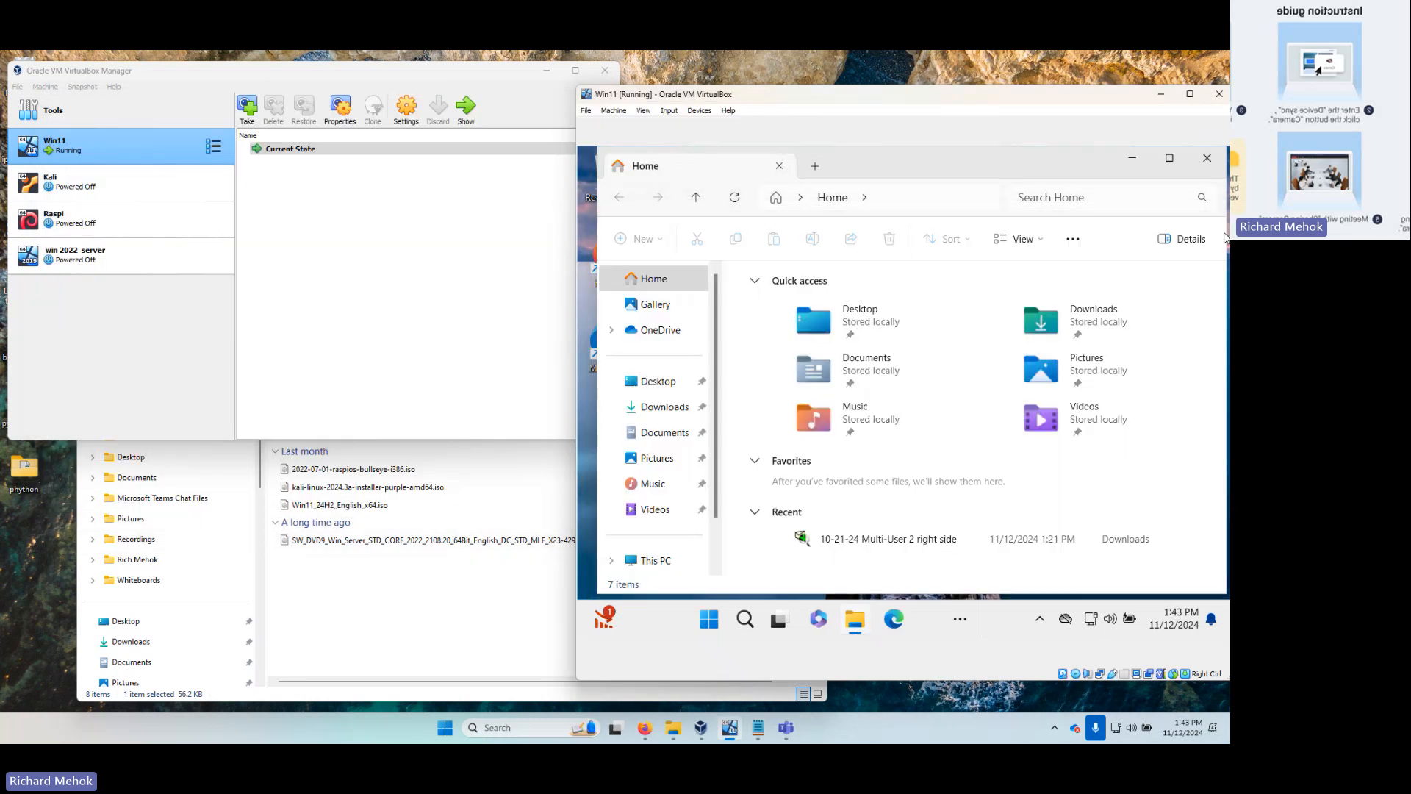
left_click(1207, 157)
left_click(861, 621)
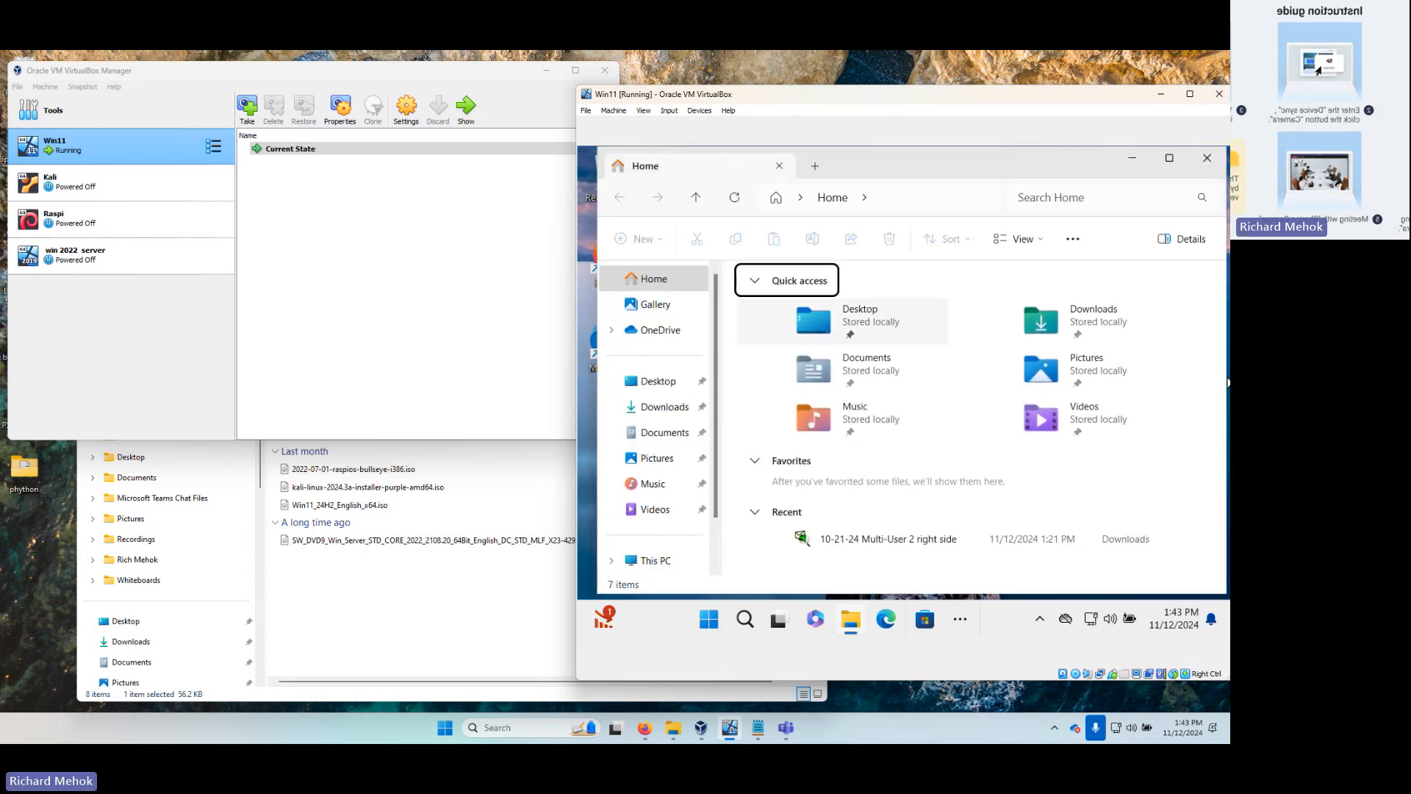
double_click(1054, 332)
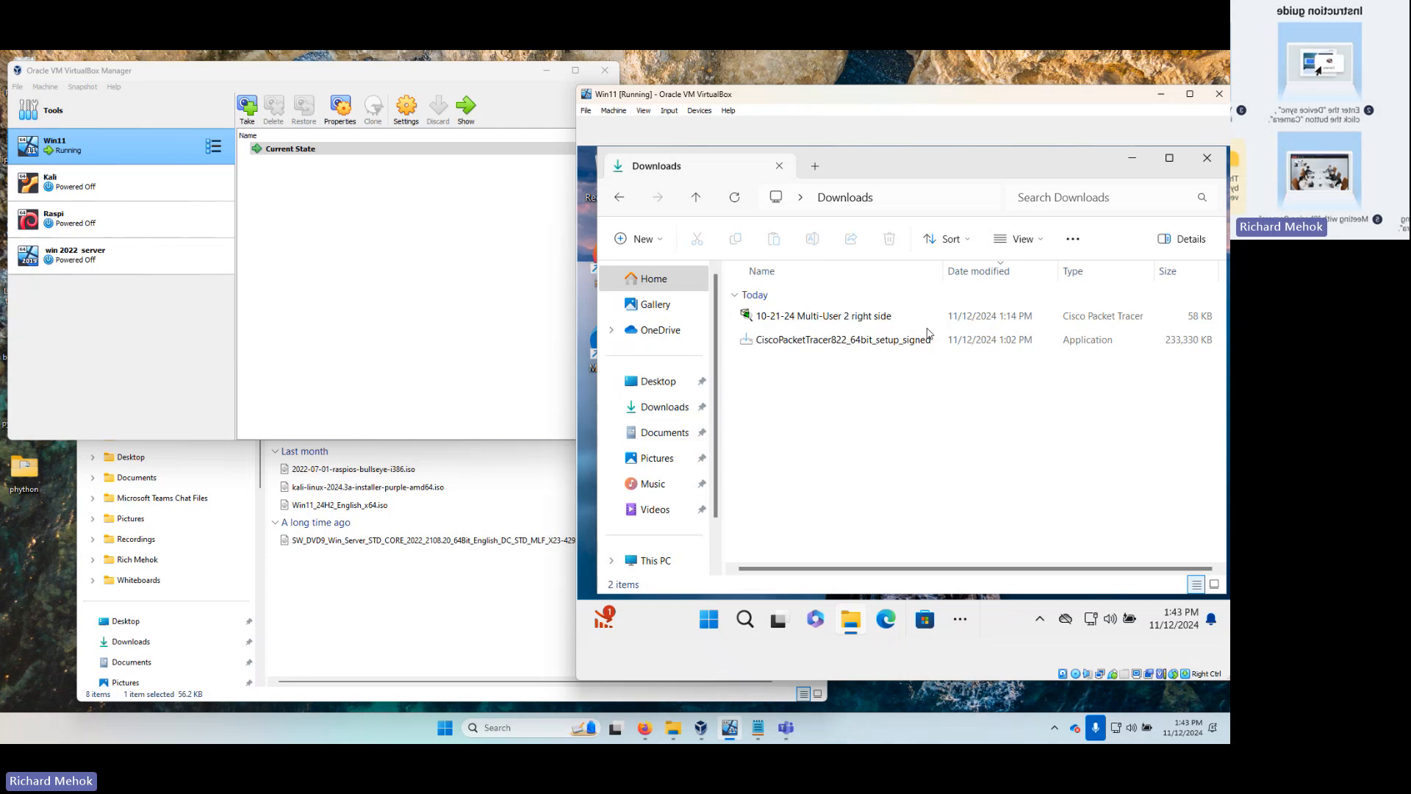
left_click(823, 316)
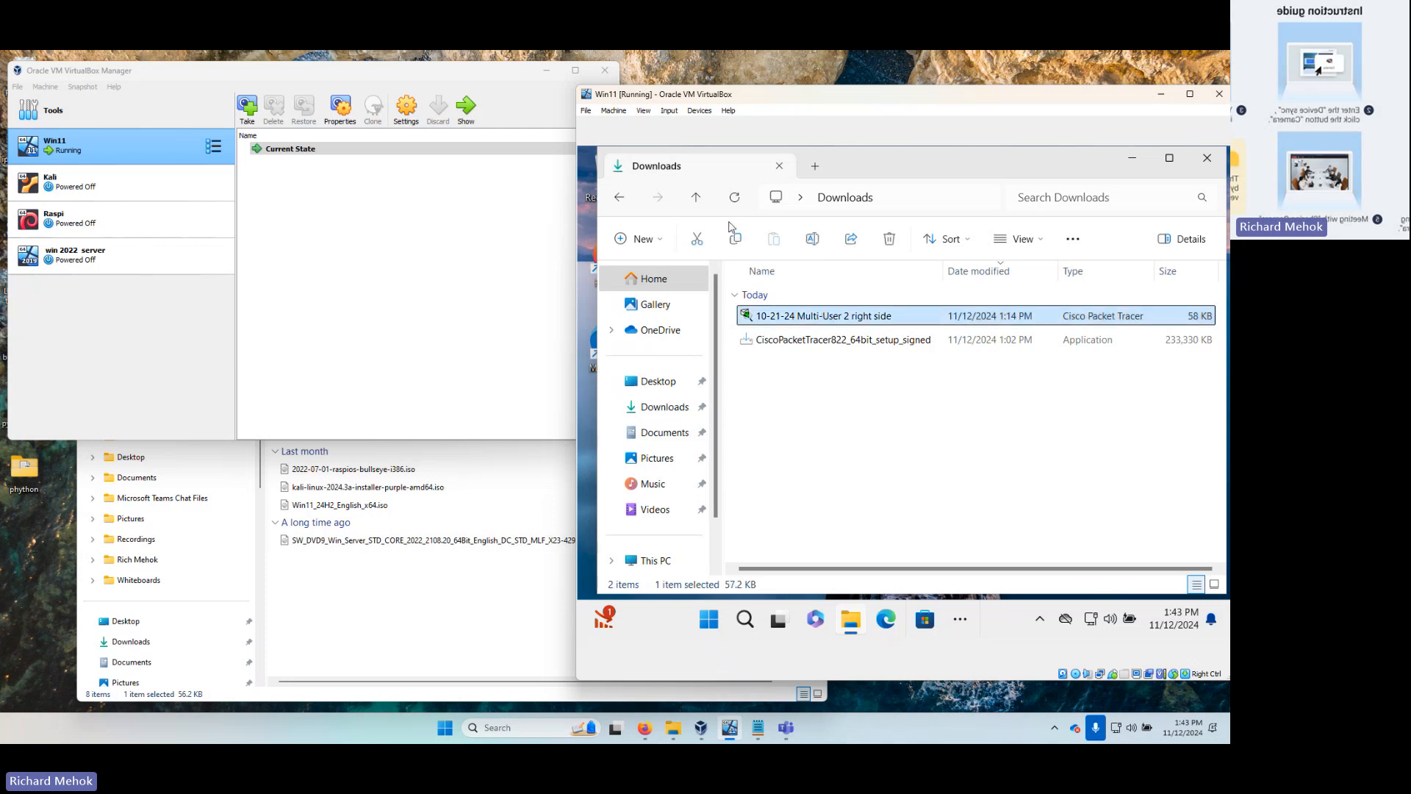
left_click_drag(468, 74, 4, 193)
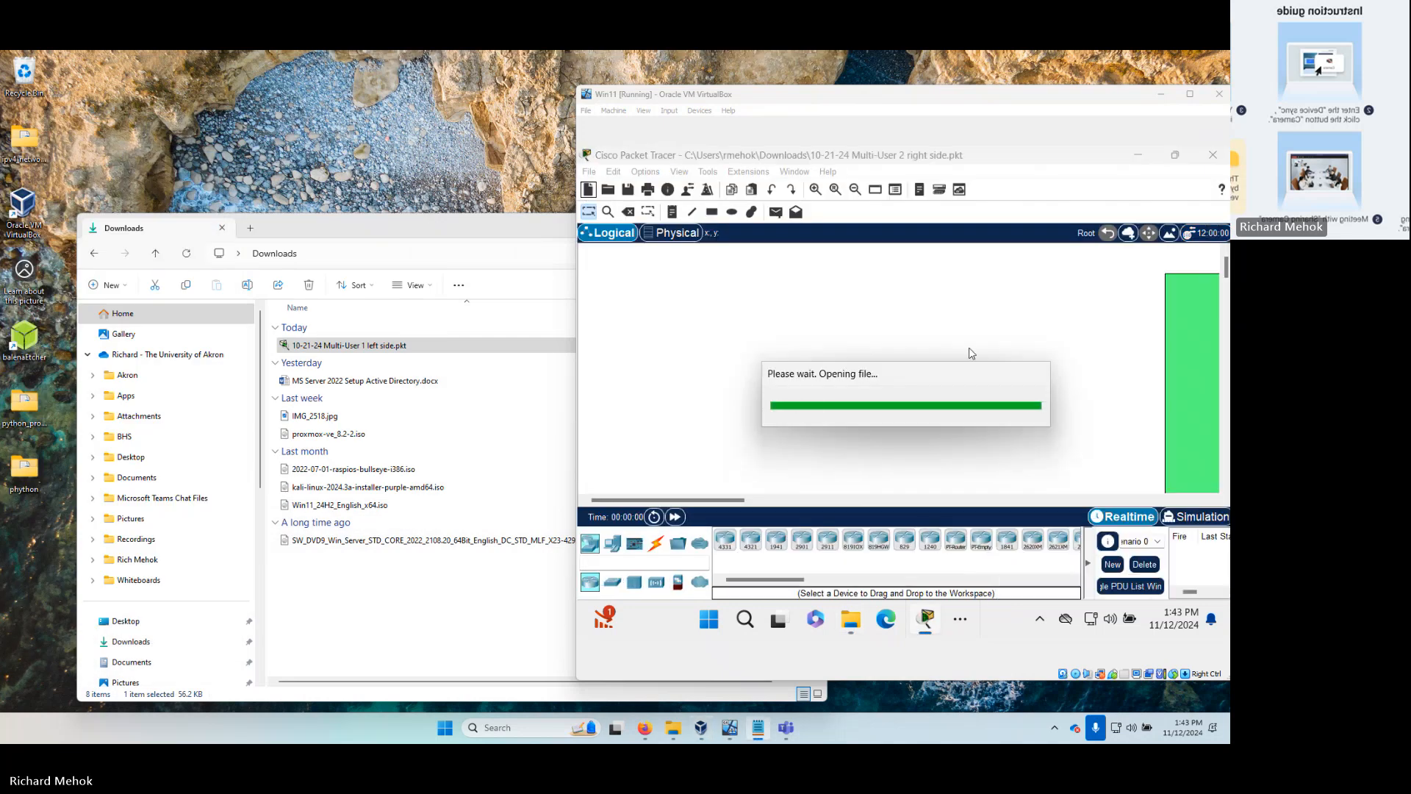
- Stretch the Win11 virtual machine window over the full desktop height and bring the Multi-User 2 topology's switch, DHCP server and laptop into view
left_click_drag(743, 504, 897, 507)
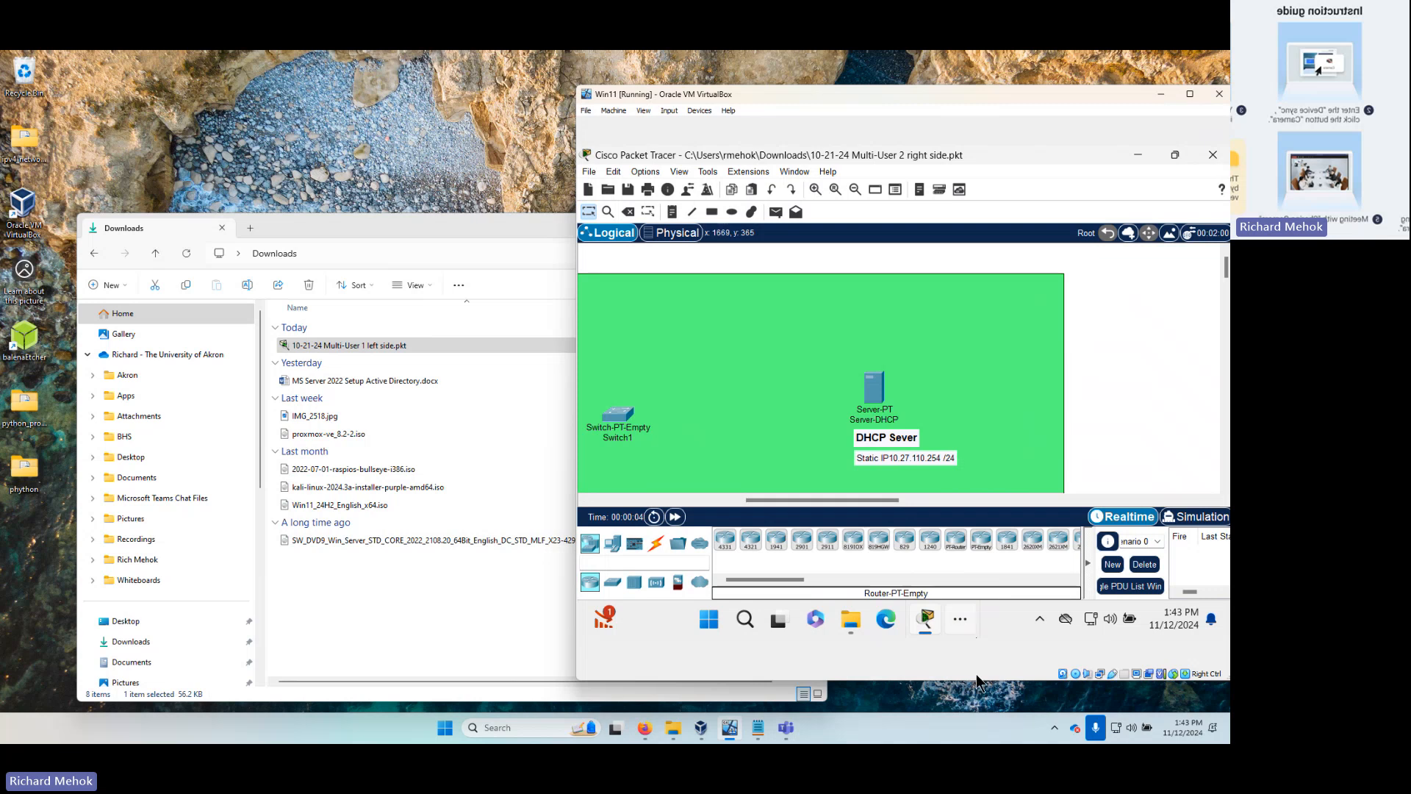
left_click_drag(984, 682, 985, 723)
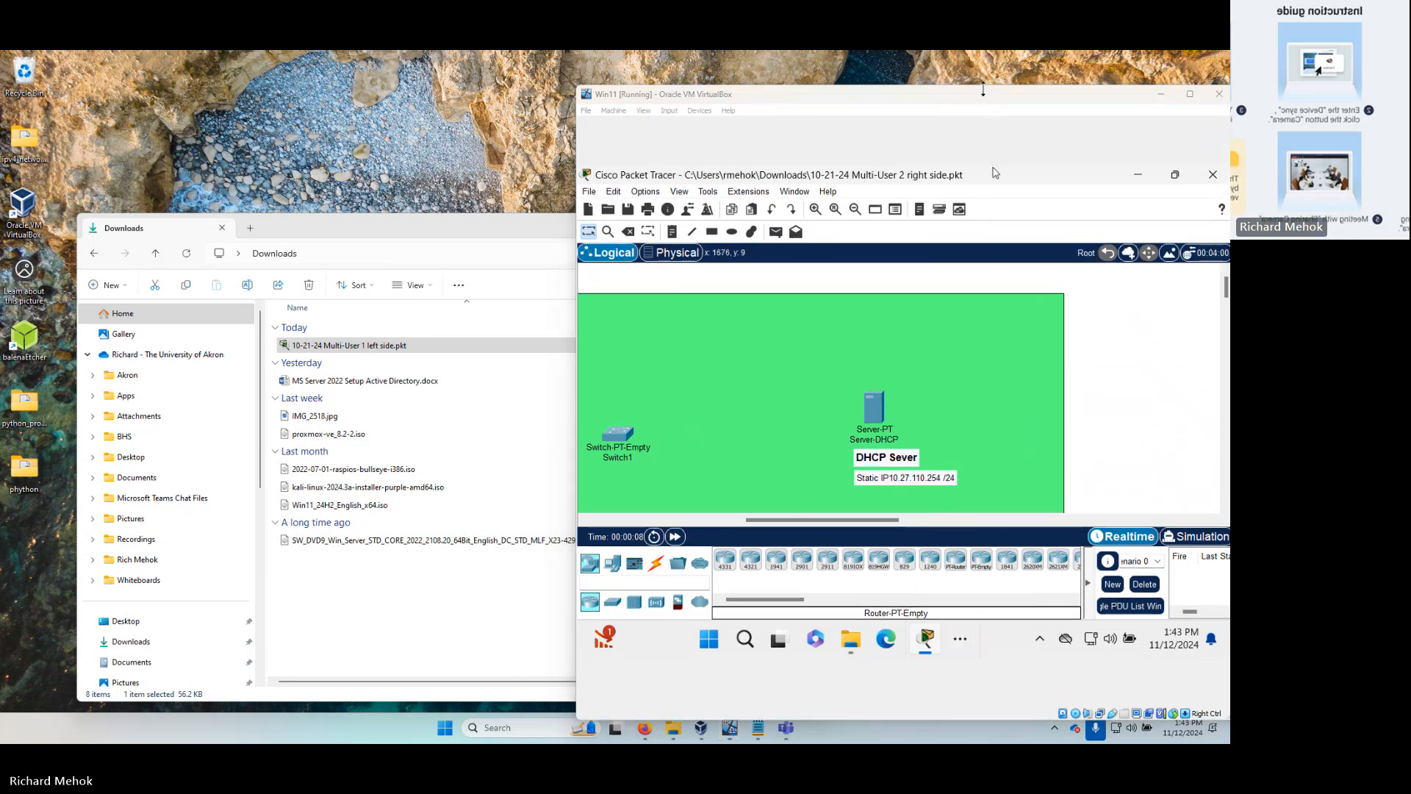
left_click_drag(981, 89, 981, 54)
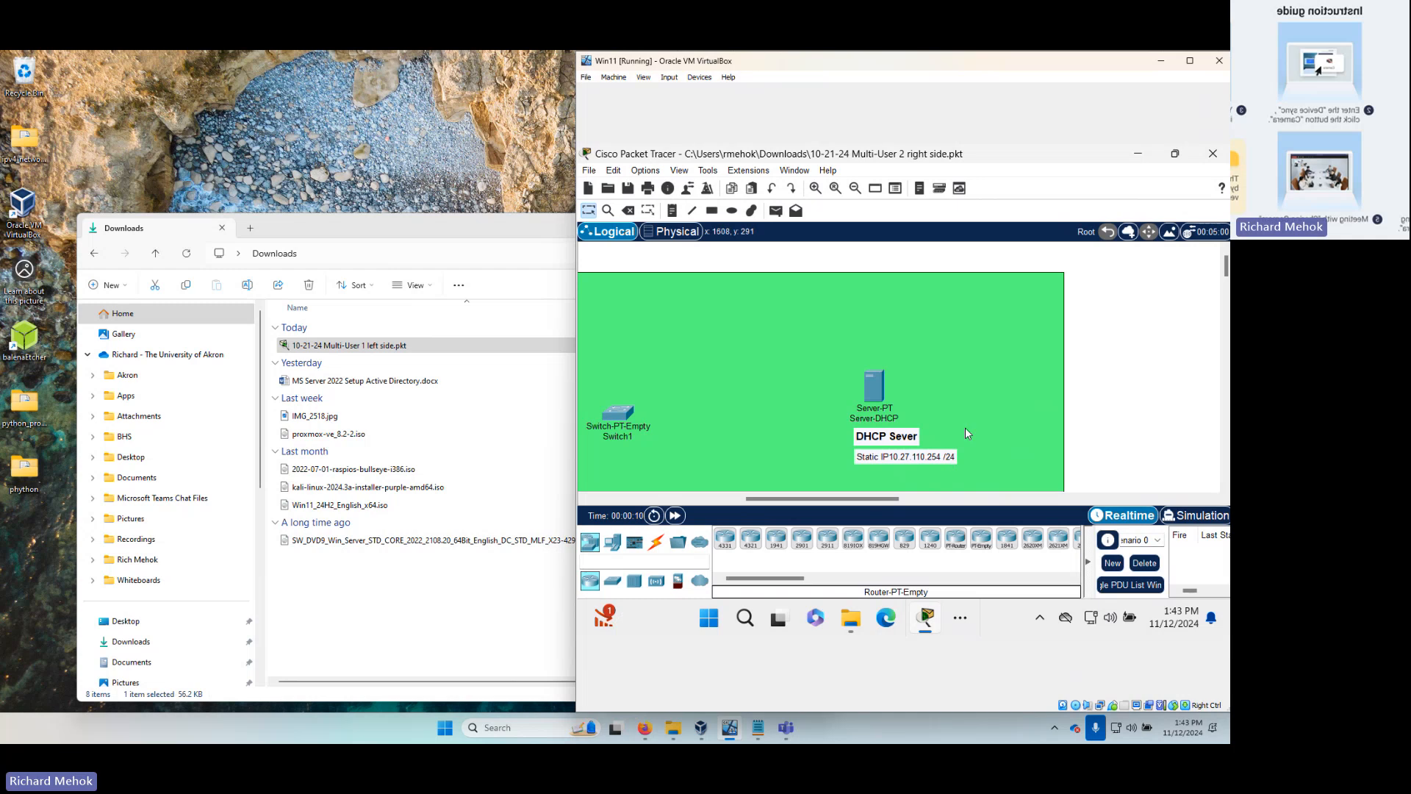
scroll(821, 368, "down", 1)
scroll(821, 405, "down", 3)
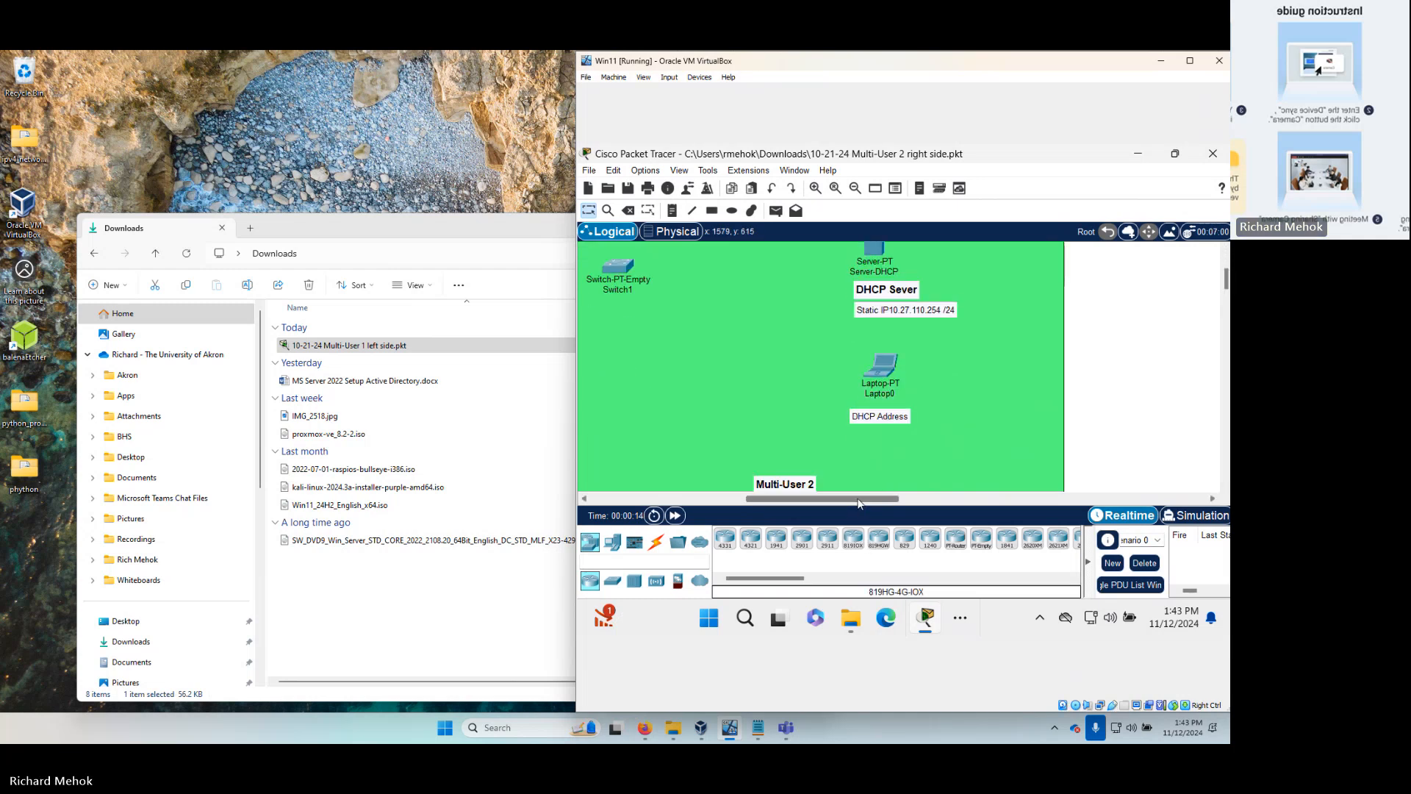
left_click_drag(857, 499, 849, 498)
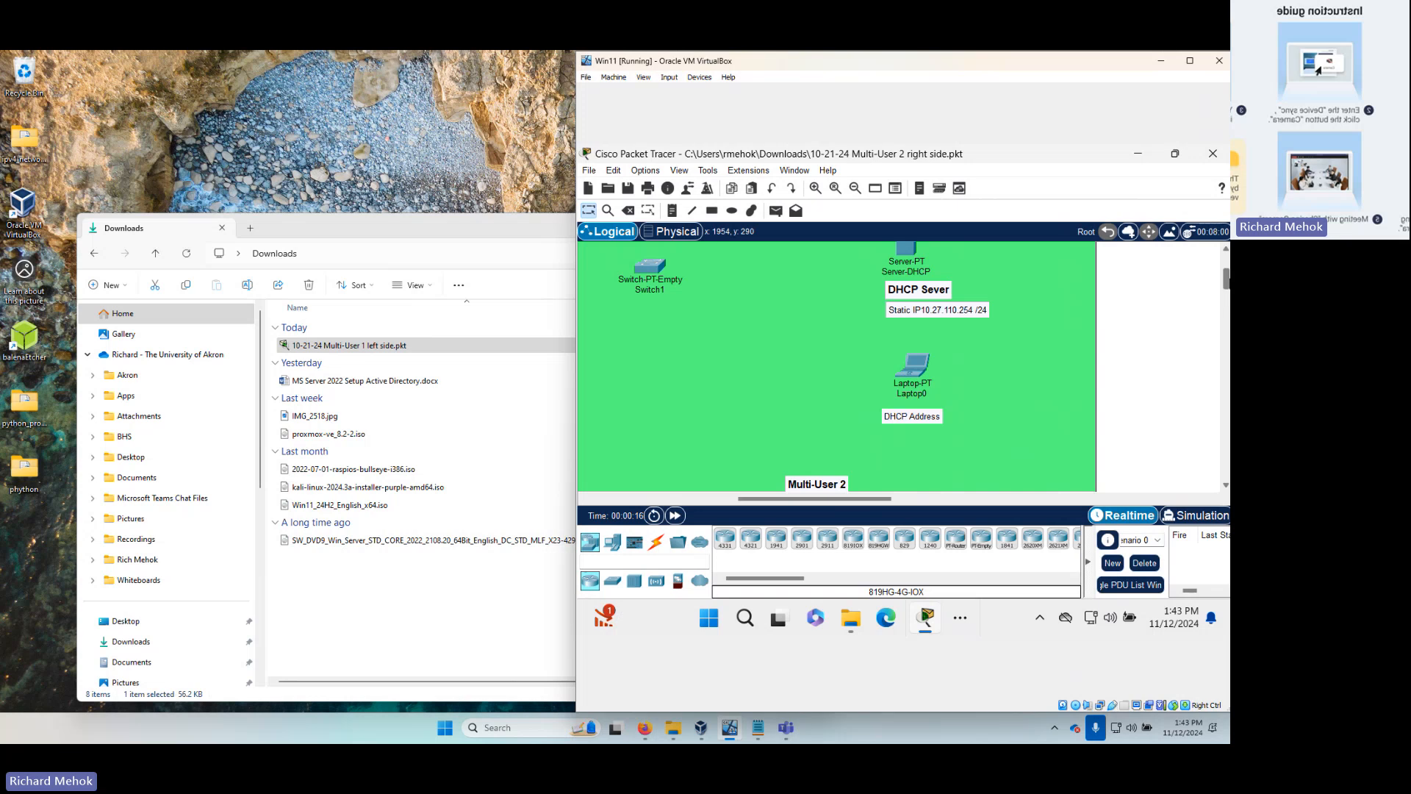
left_click_drag(1225, 283, 1225, 275)
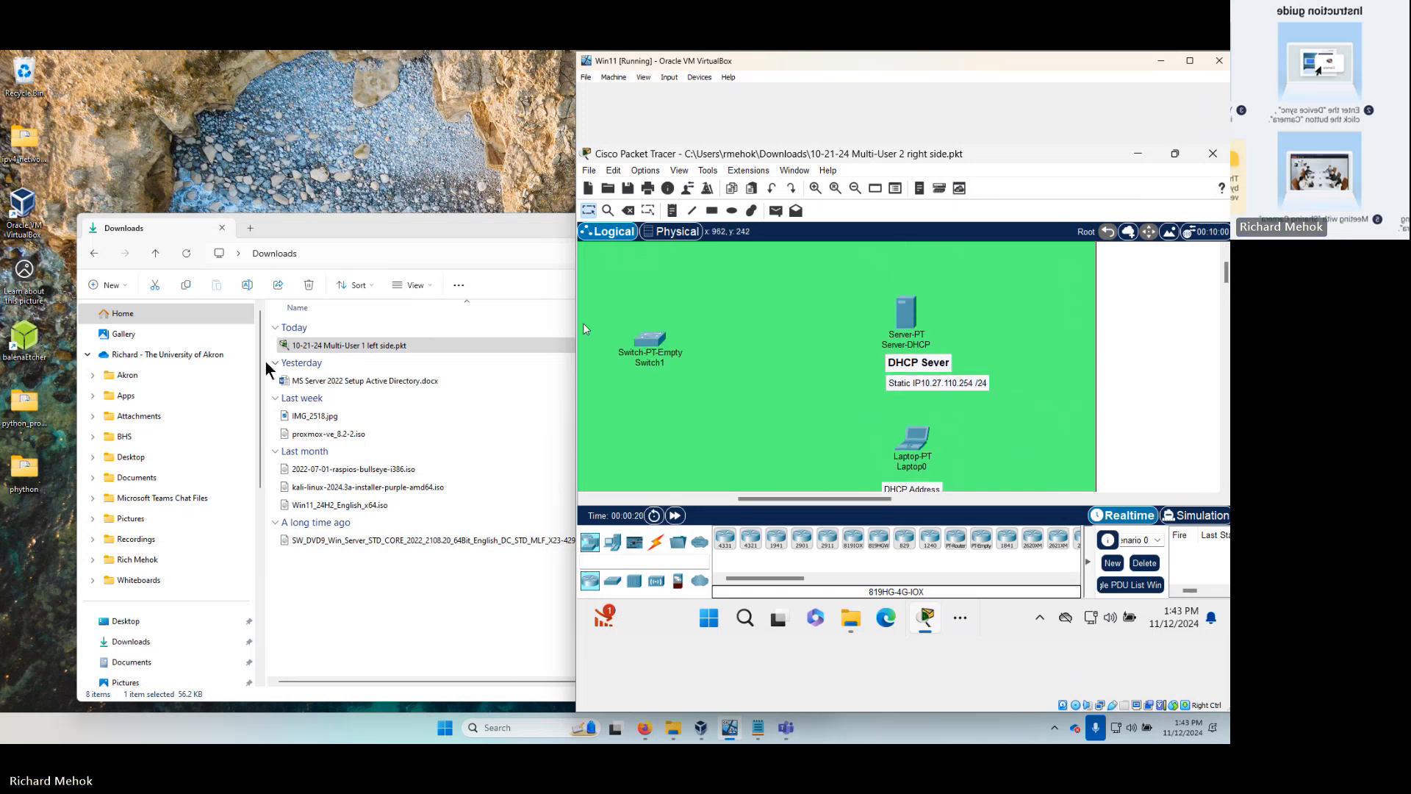
- Open 10-21-24 Multi-User 1 left side.pkt from the host's Downloads folder and fit its window beside the virtual machine
left_click(316, 346)
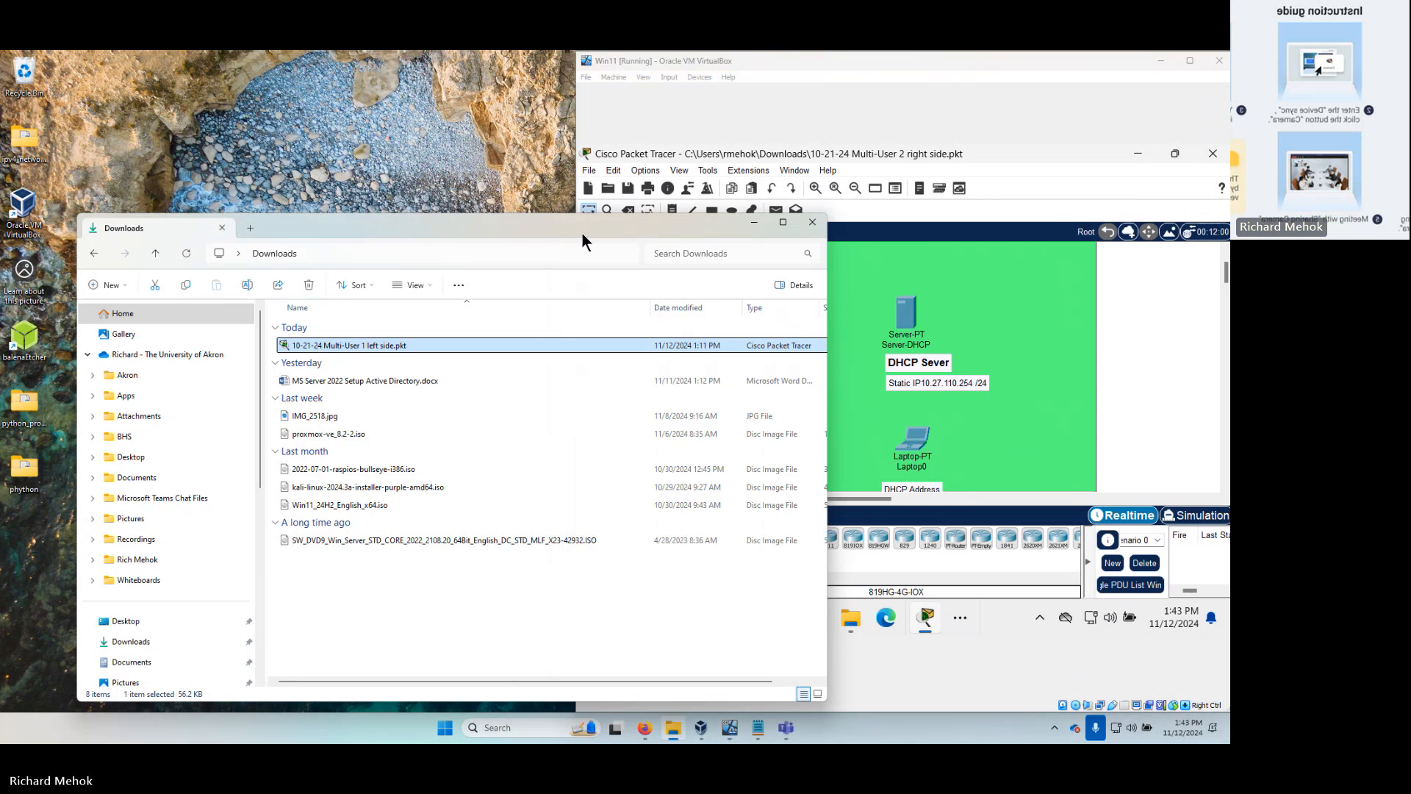
left_click(754, 223)
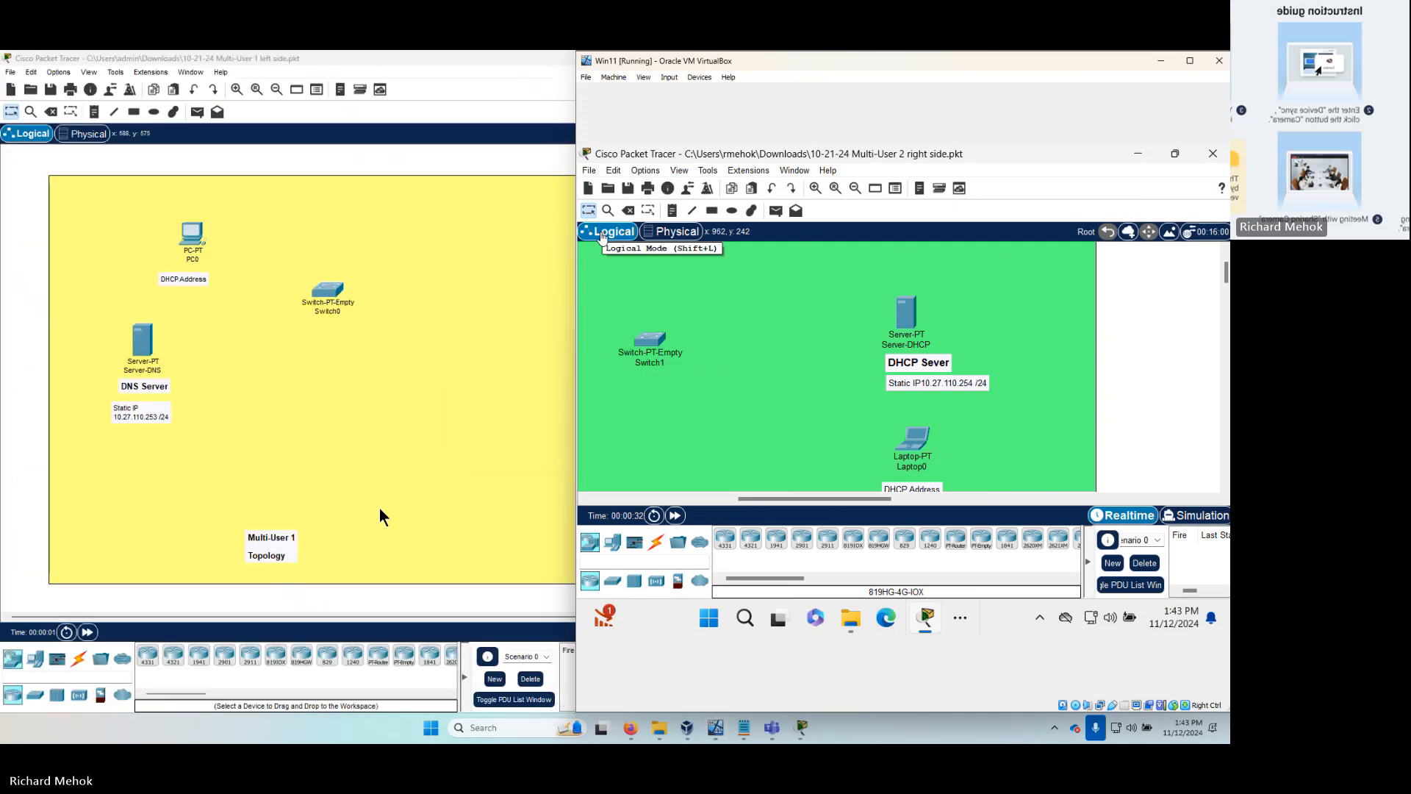
left_click_drag(576, 136, 614, 137)
left_click(584, 136)
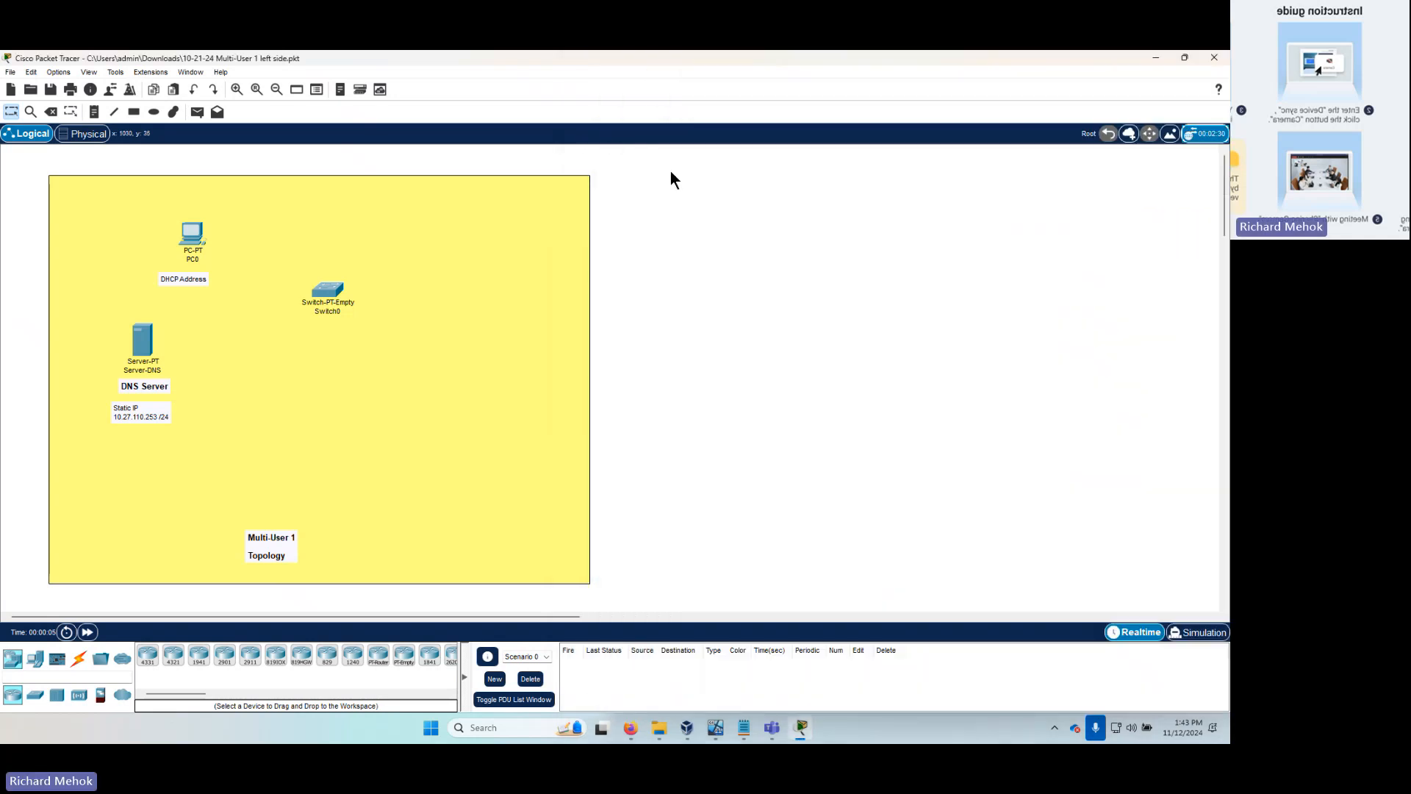
left_click(1184, 57)
left_click_drag(652, 147, 344, 76)
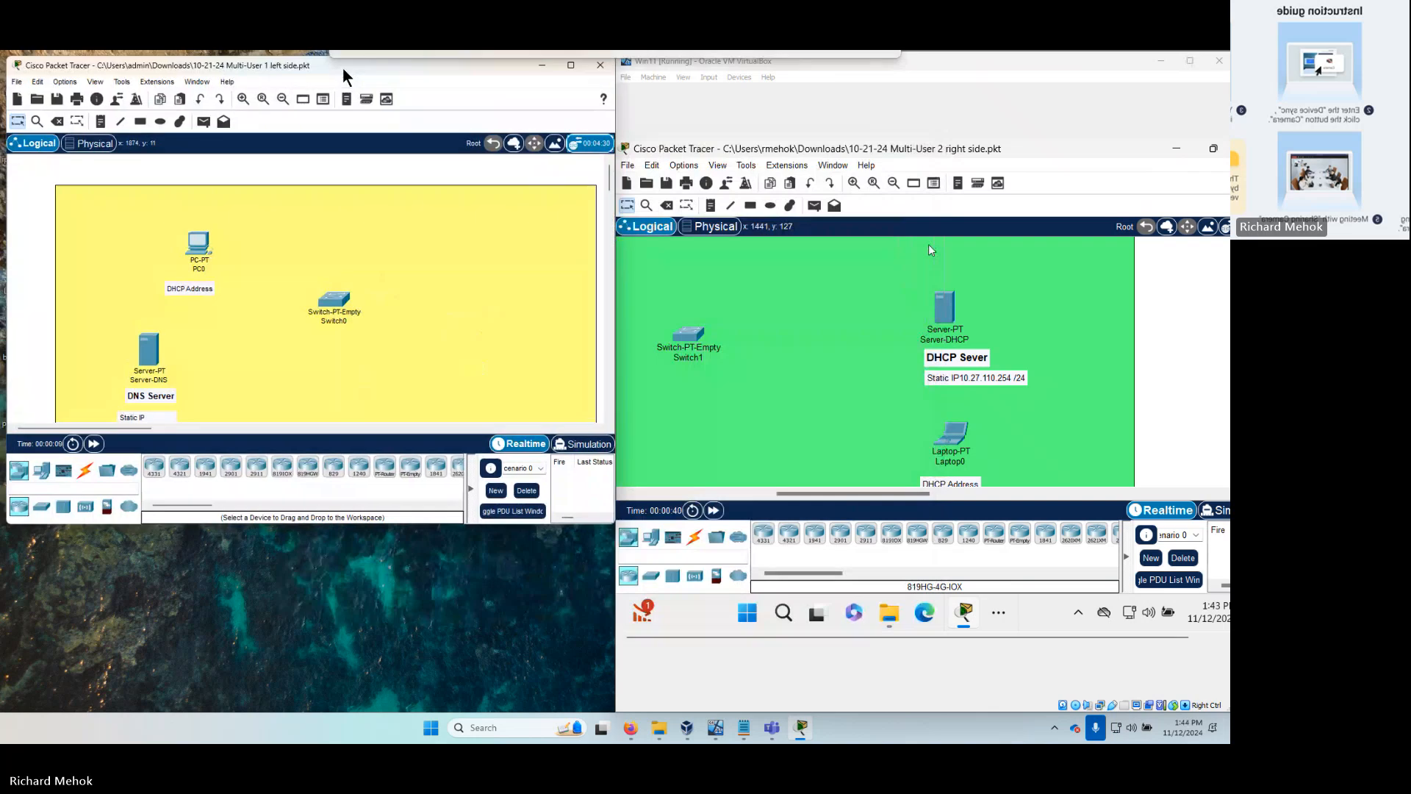
left_click_drag(598, 523, 598, 713)
left_click(332, 487)
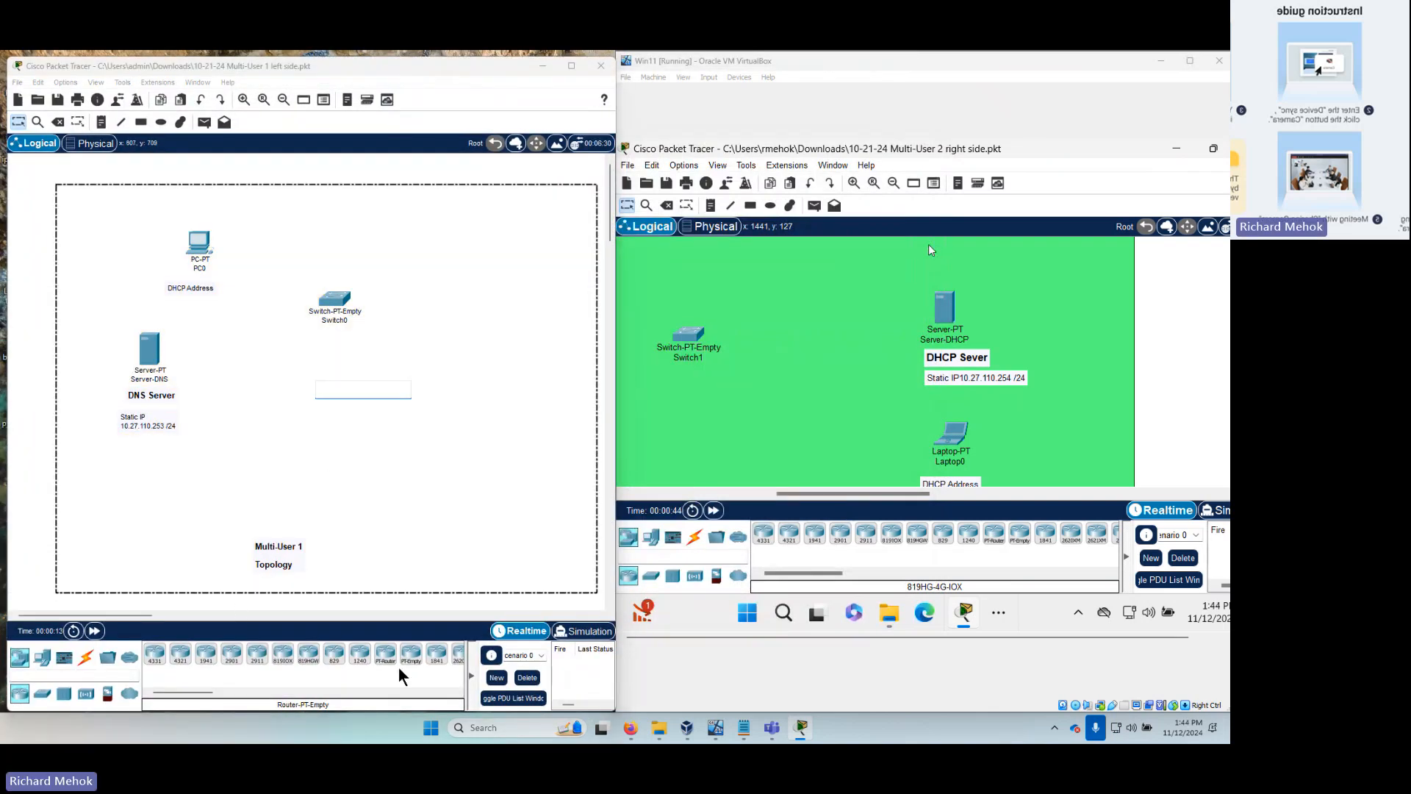
- Add a Multiuser Connection cloud to each topology, and accept Incoming with the global multiuser password for the Multi-User 1 cloud
left_click(22, 604)
left_click_drag(130, 658, 313, 418)
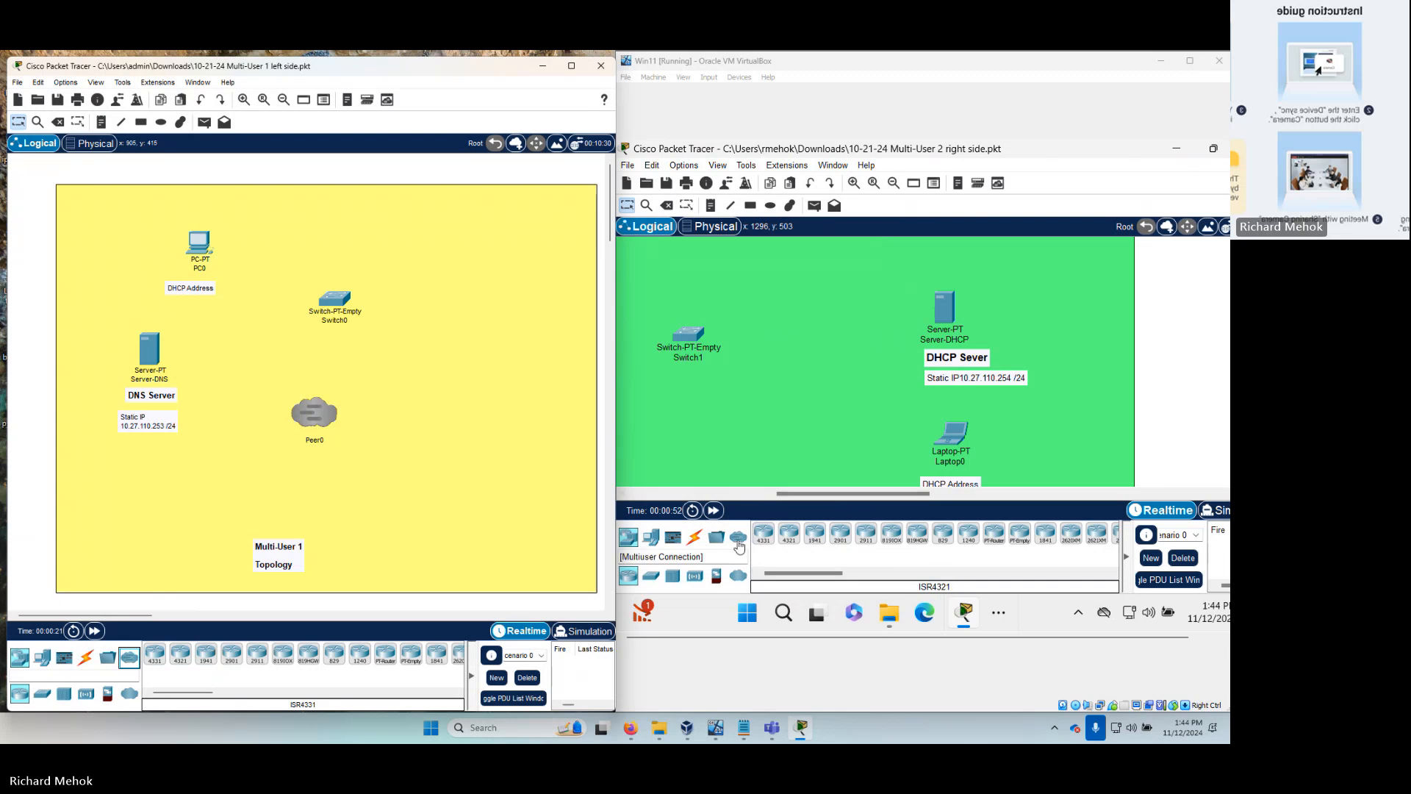
left_click_drag(738, 536, 815, 378)
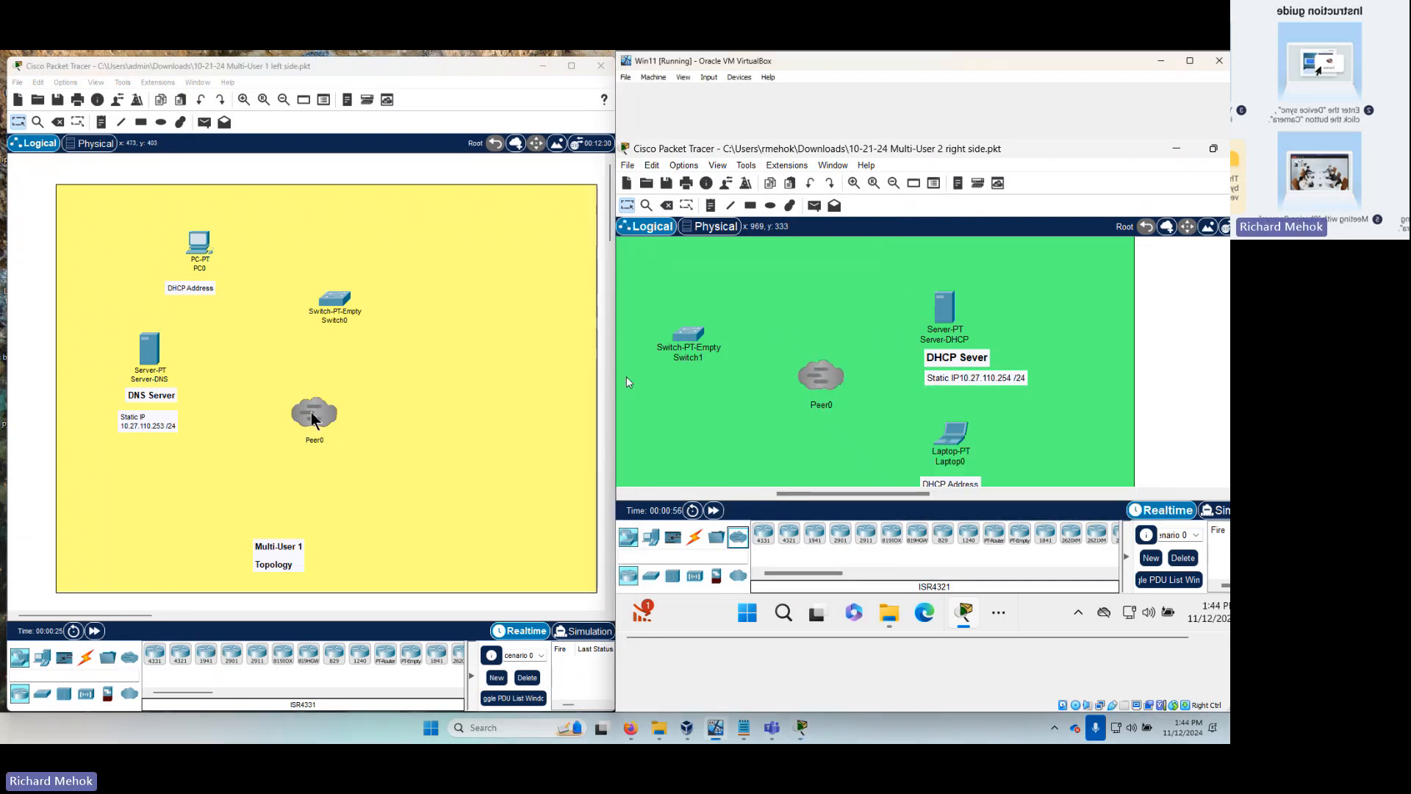
left_click(313, 420)
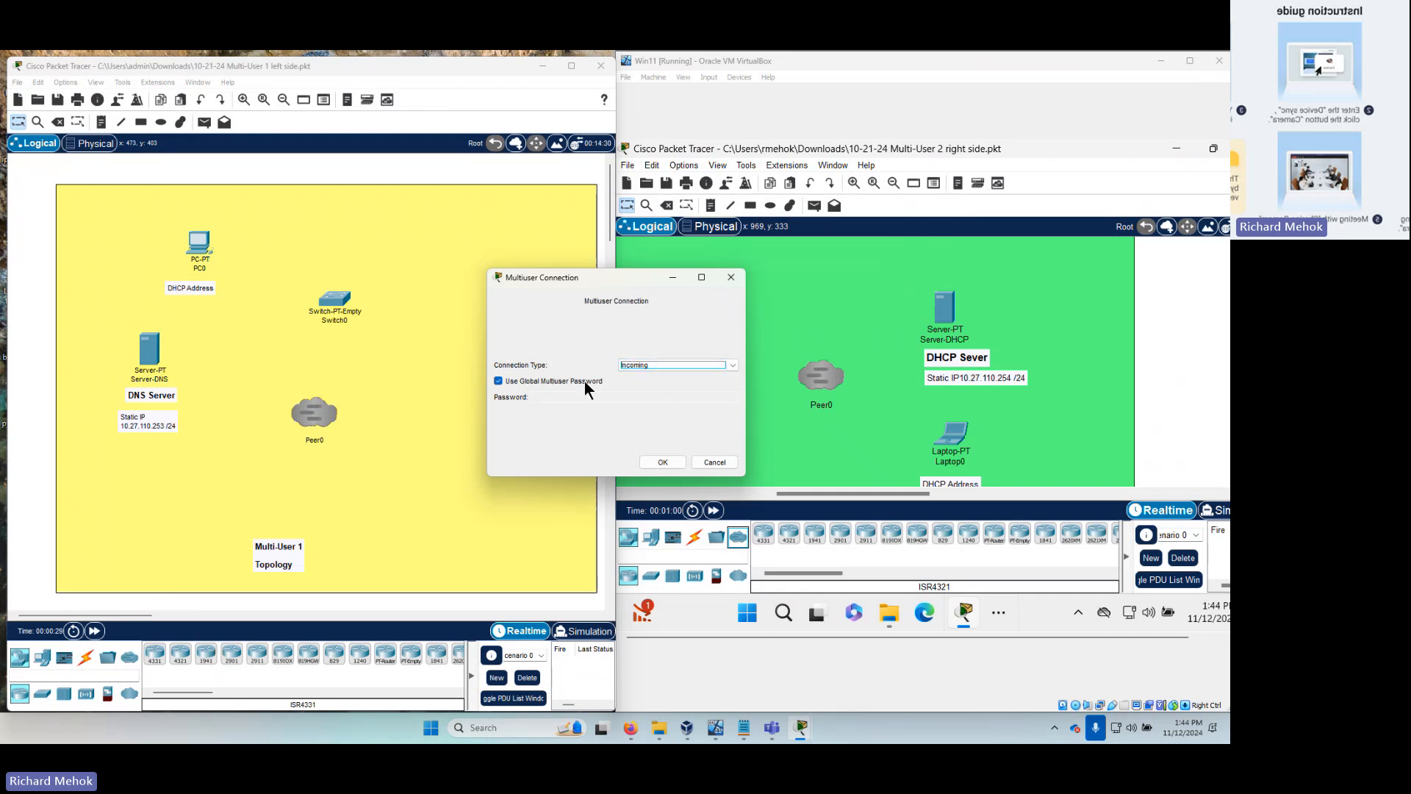
left_click(661, 461)
- Set the Multi-User 2 cloud's connection type to Outgoing and clear its peer address
double_click(824, 382)
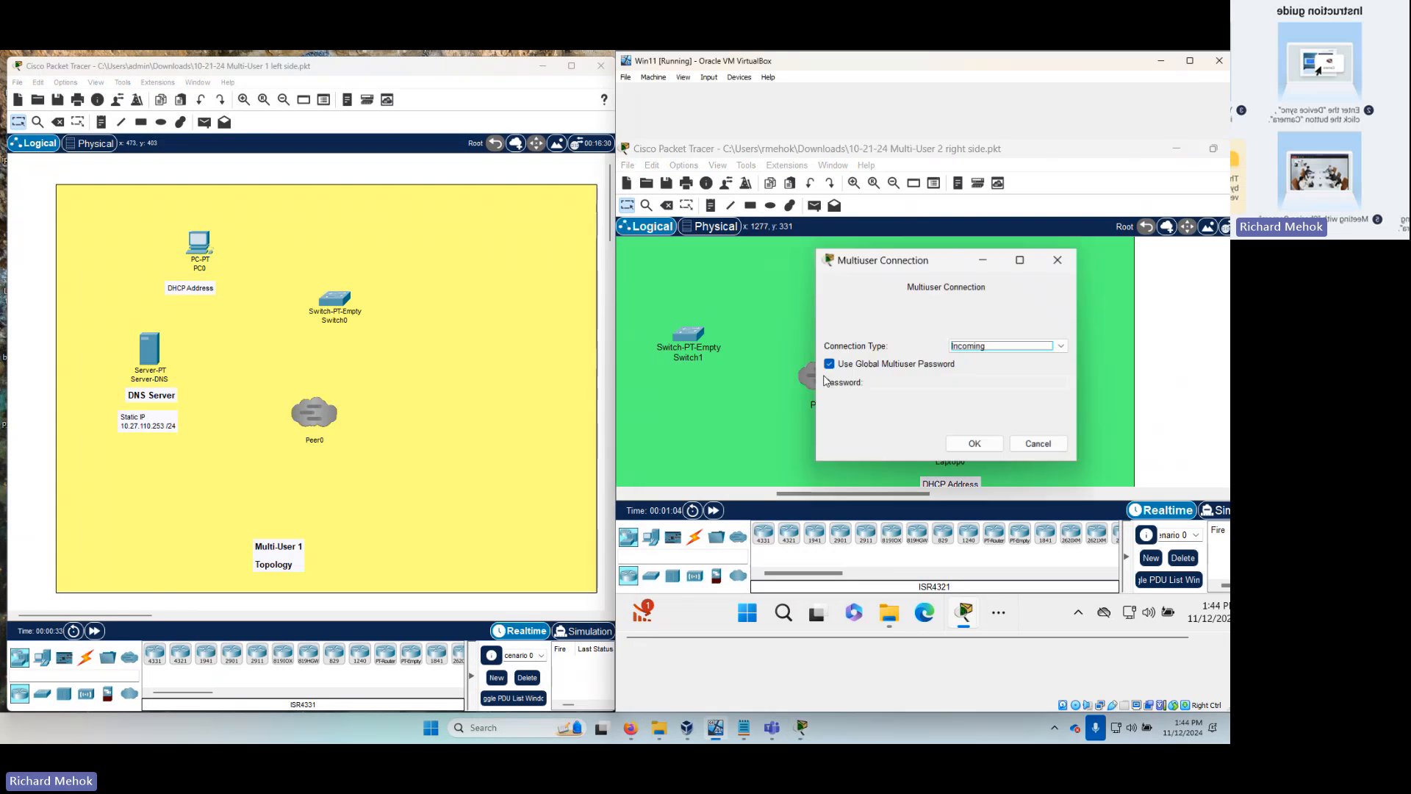
left_click(989, 348)
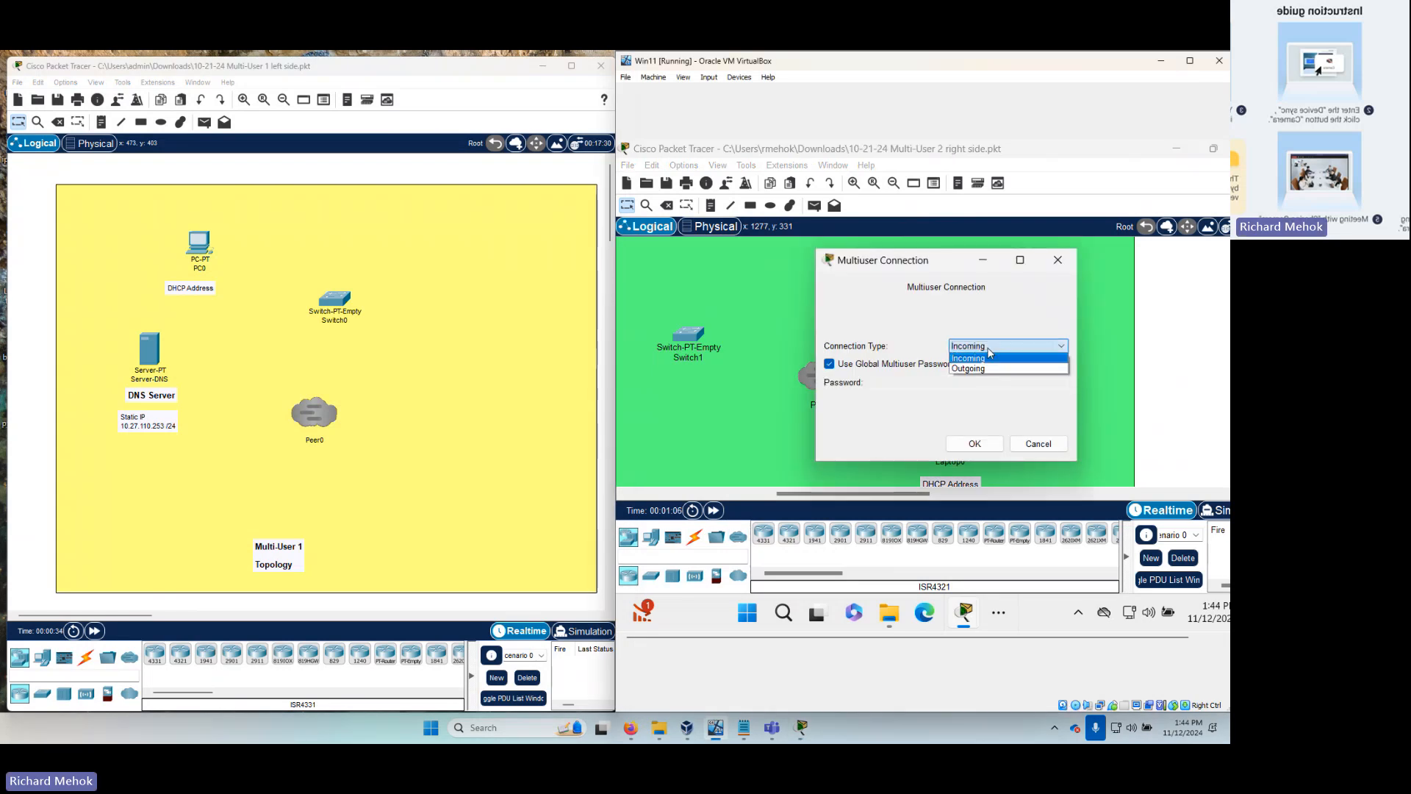
left_click(987, 355)
left_click_drag(981, 344, 842, 351)
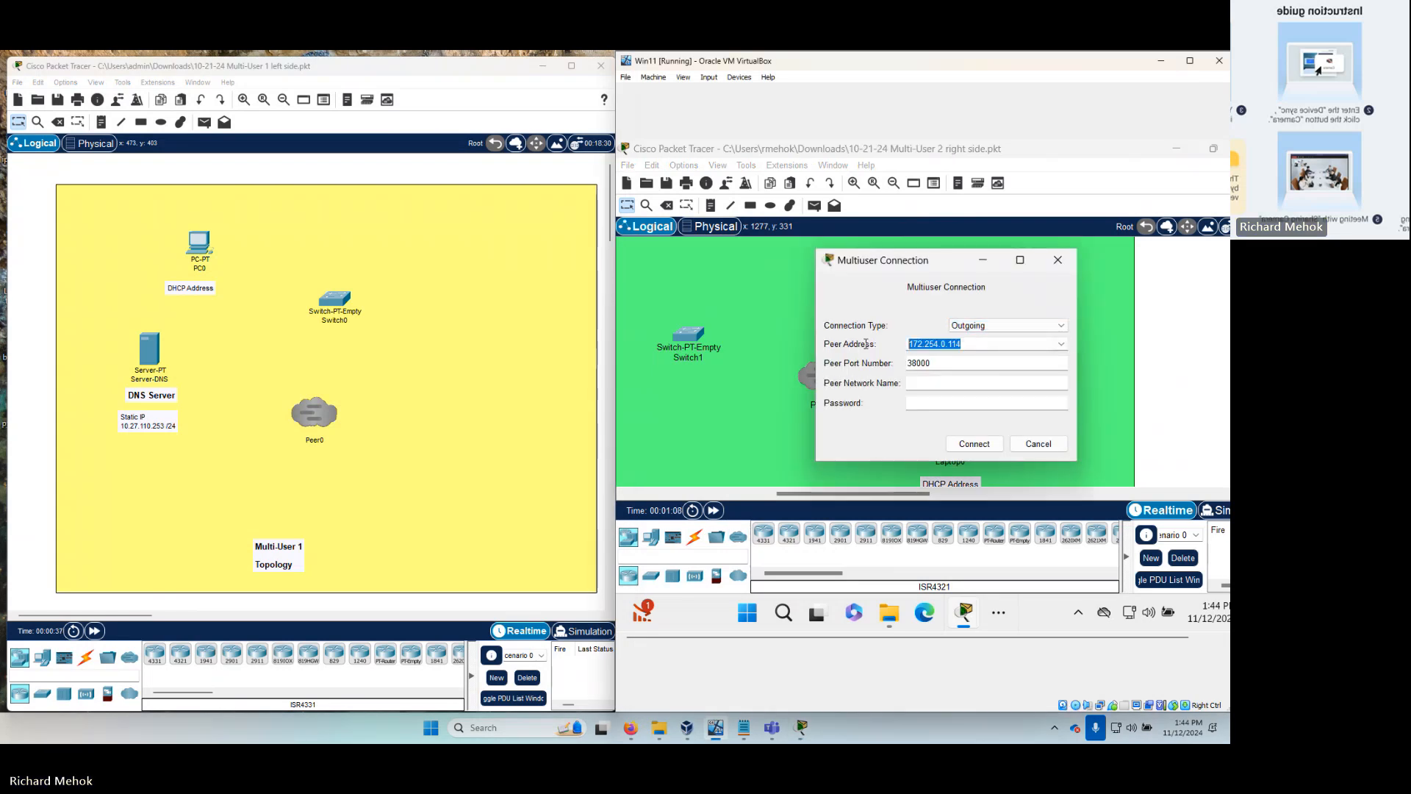
key("BackSpace")
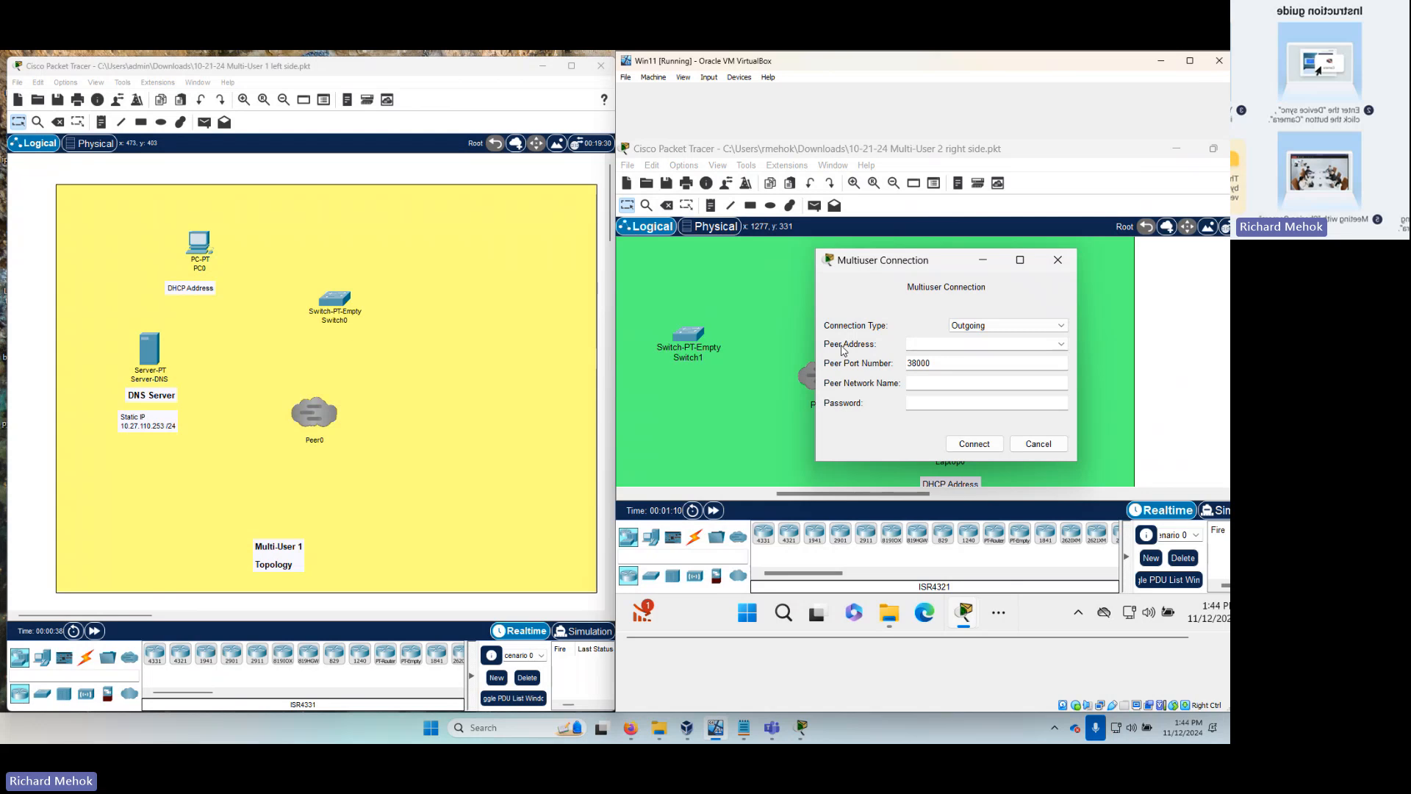
type("lo")
key("End")
key("BackSpace")
key("BackSpace")
key("BackSpace")
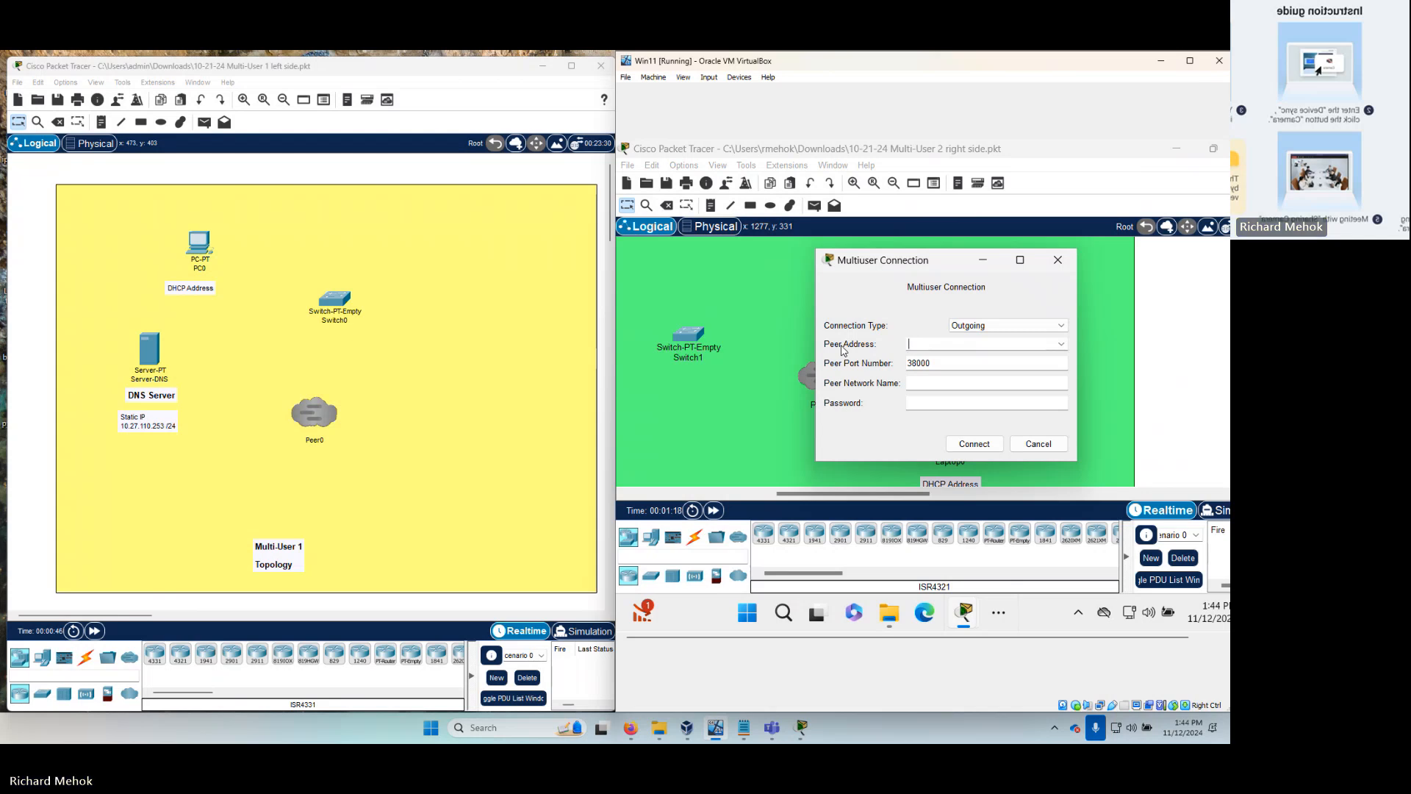
- Set the outgoing connection's peer address to 172.254.0.114, keeping port 38000
type("172")
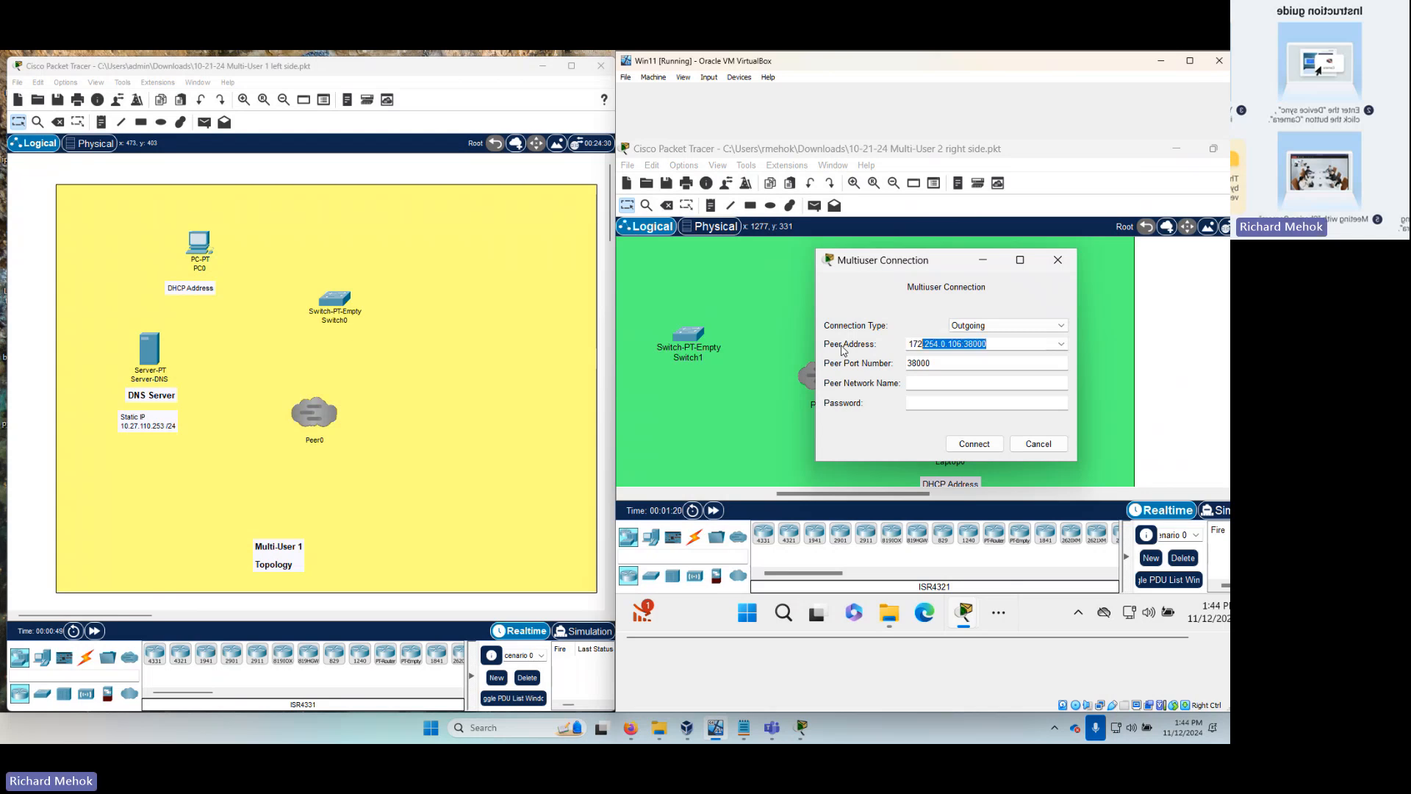
type(".254.0.114")
key("Delete")
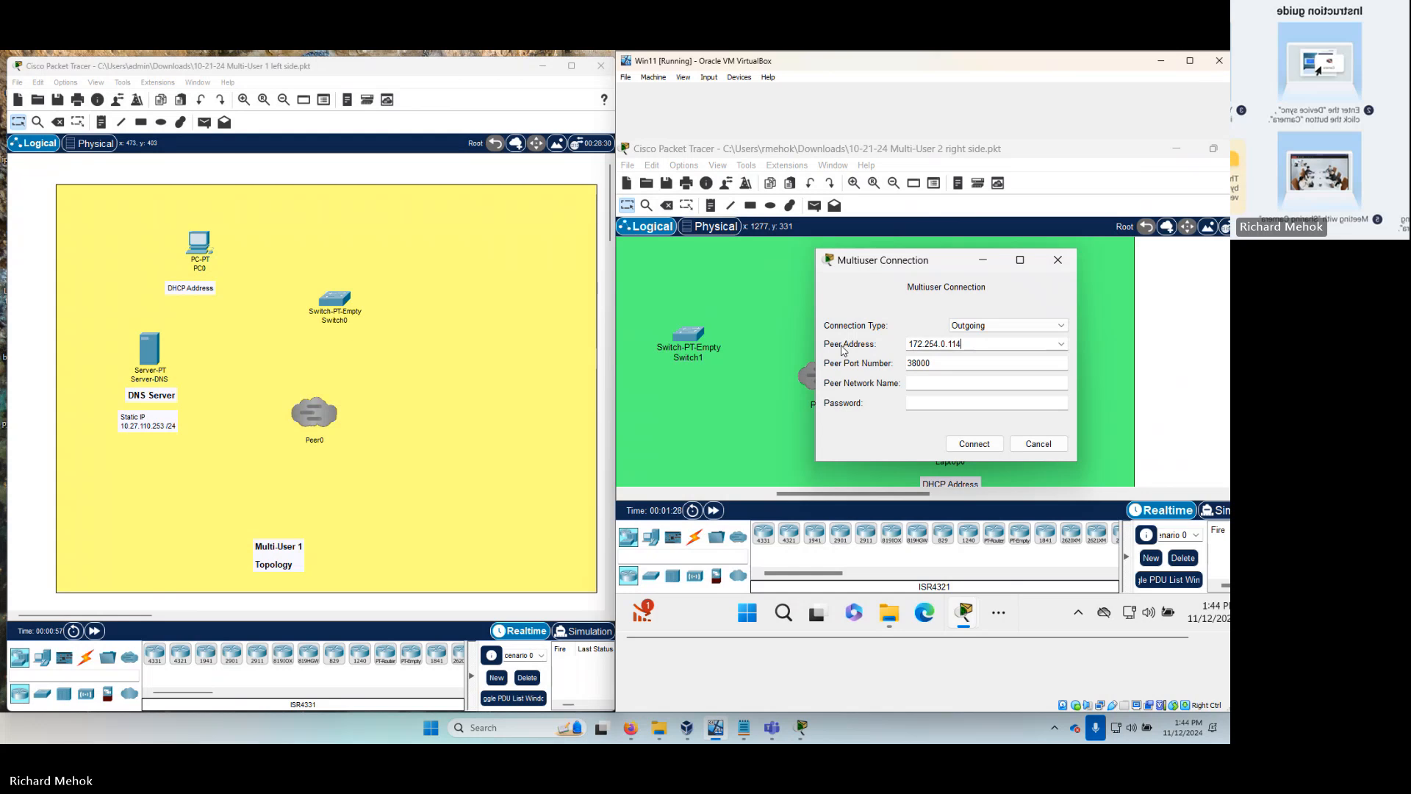
key("Tab")
key("End")
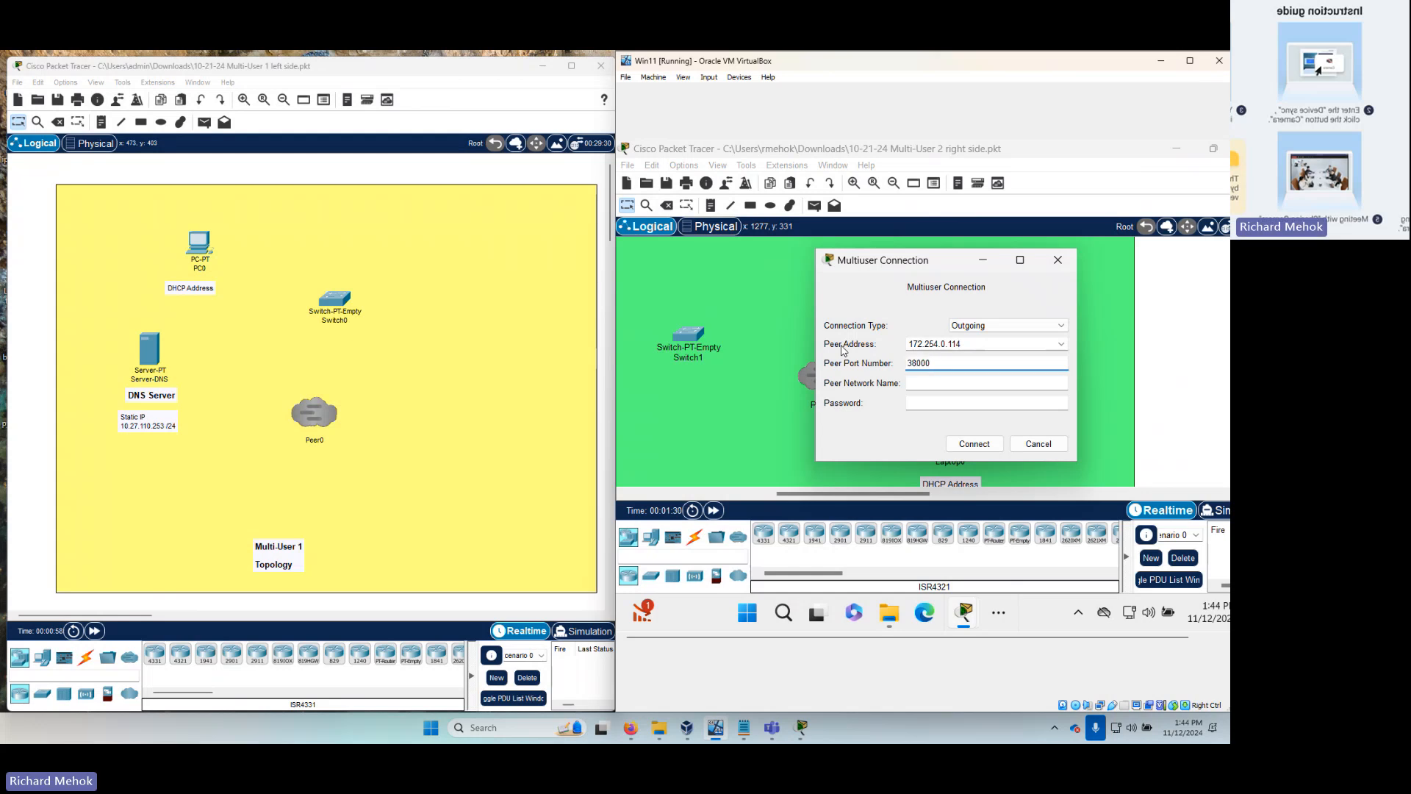
key("Tab")
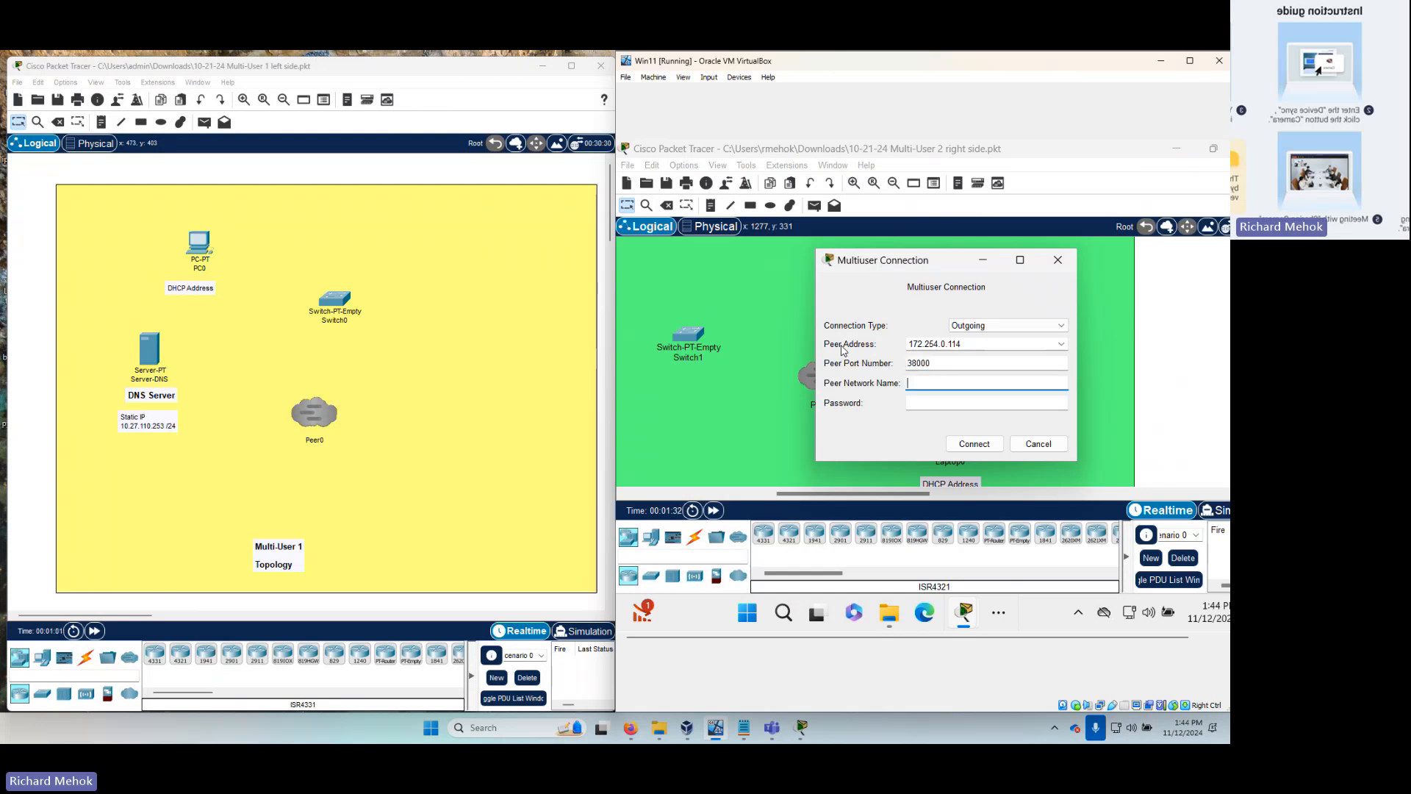
- Name the peer network win vm, enter the multiuser password, connect, and accept the incoming peer connection on the host
type("win vm")
key("Tab")
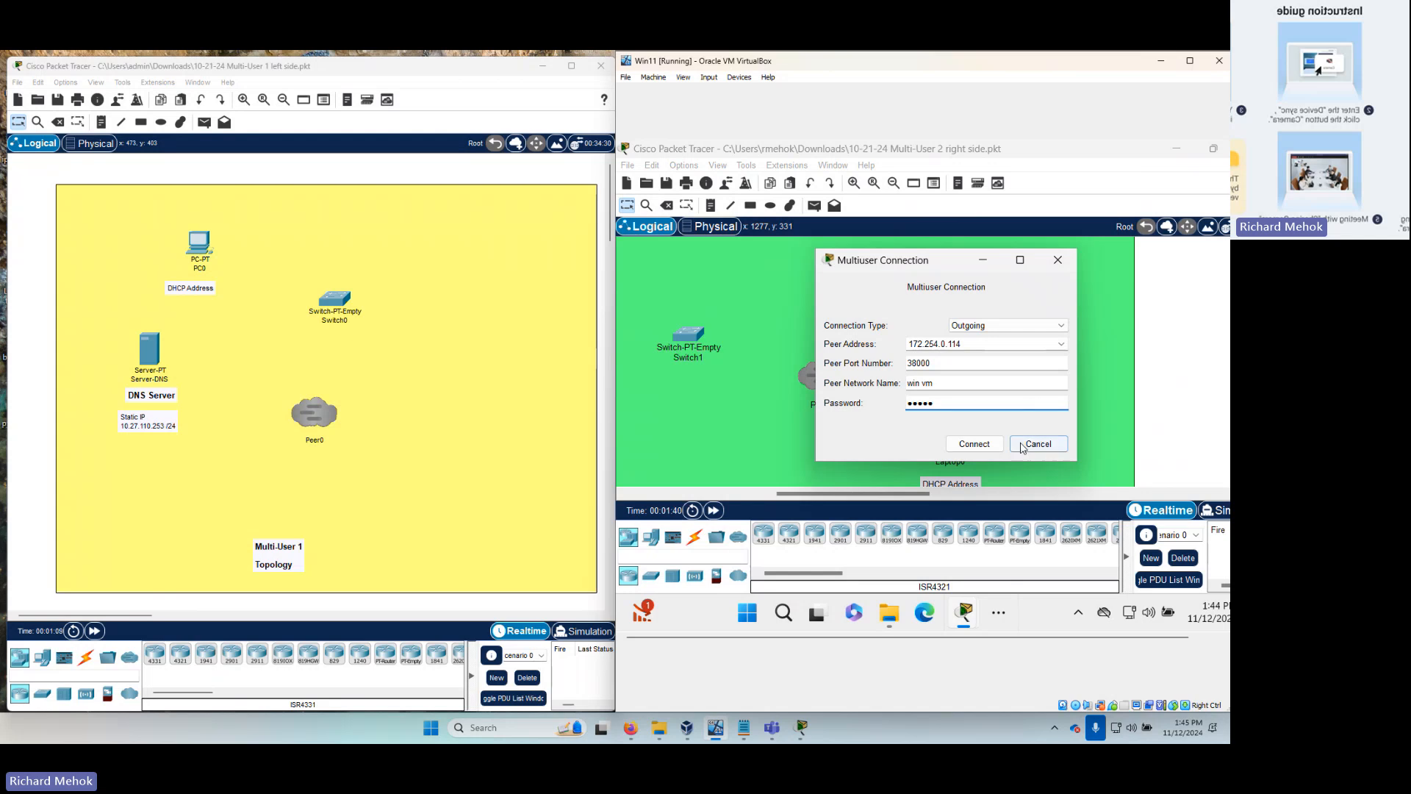
left_click(972, 446)
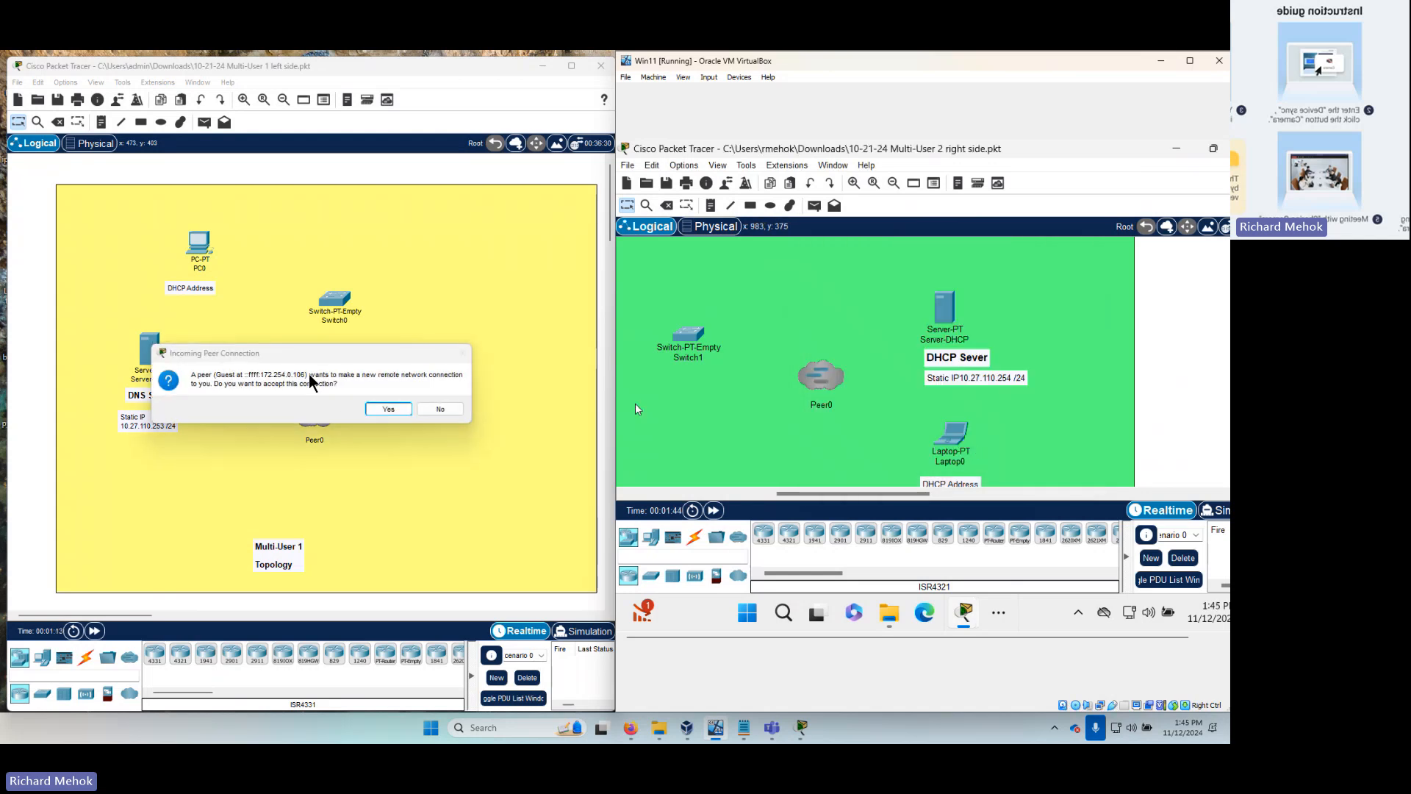
left_click(392, 410)
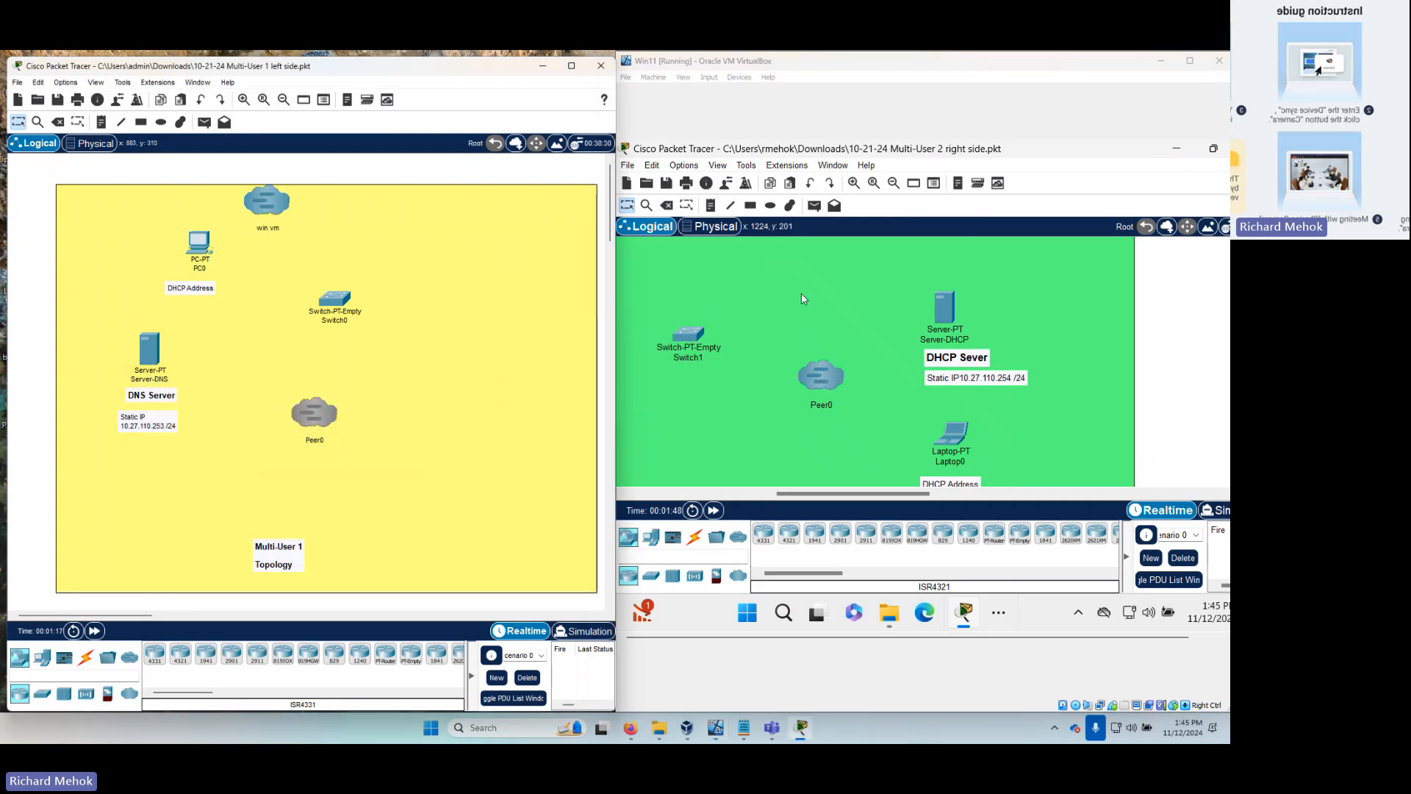
- Check the connection settings of the Multi-User 1 topology's Peer0 cloud and cancel without changes
left_click(325, 422)
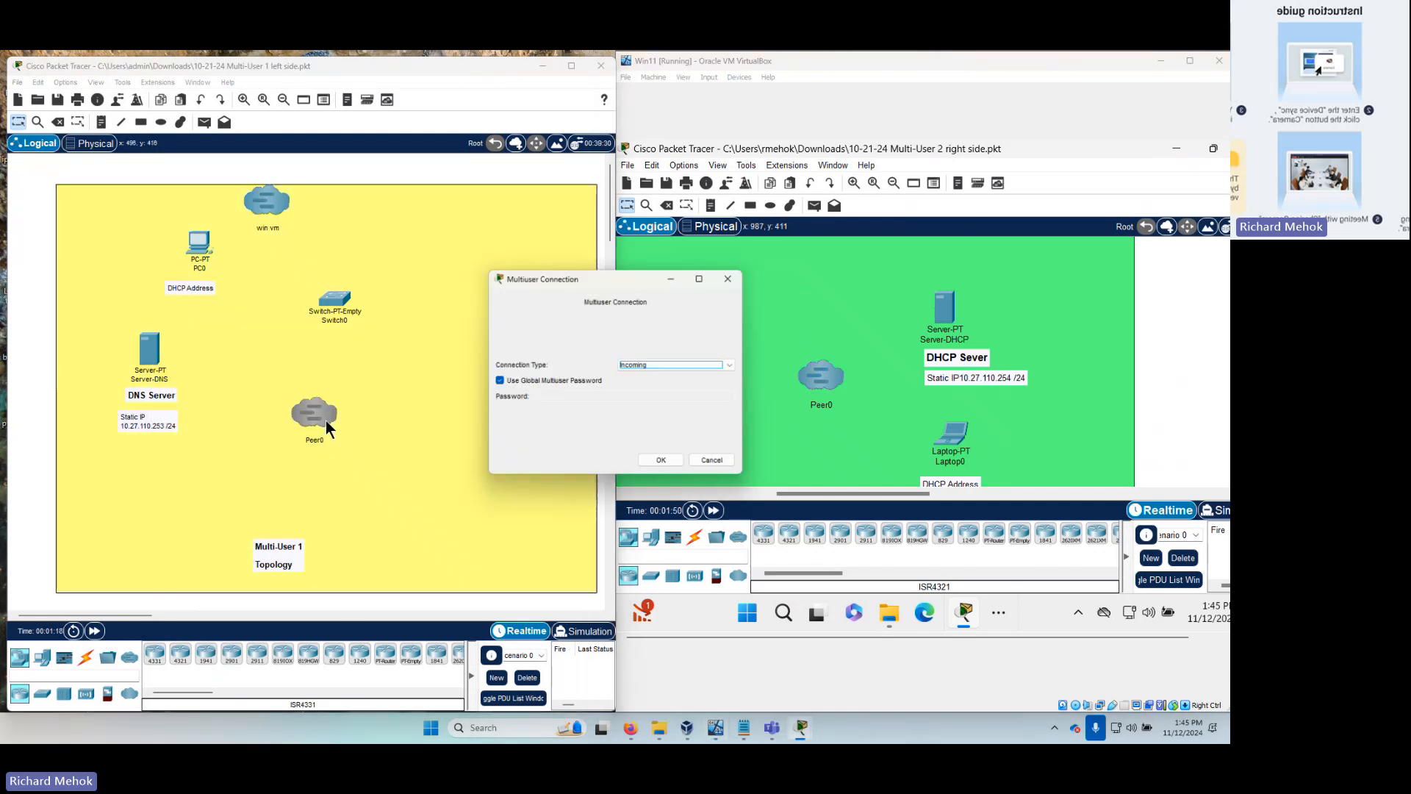
left_click(715, 462)
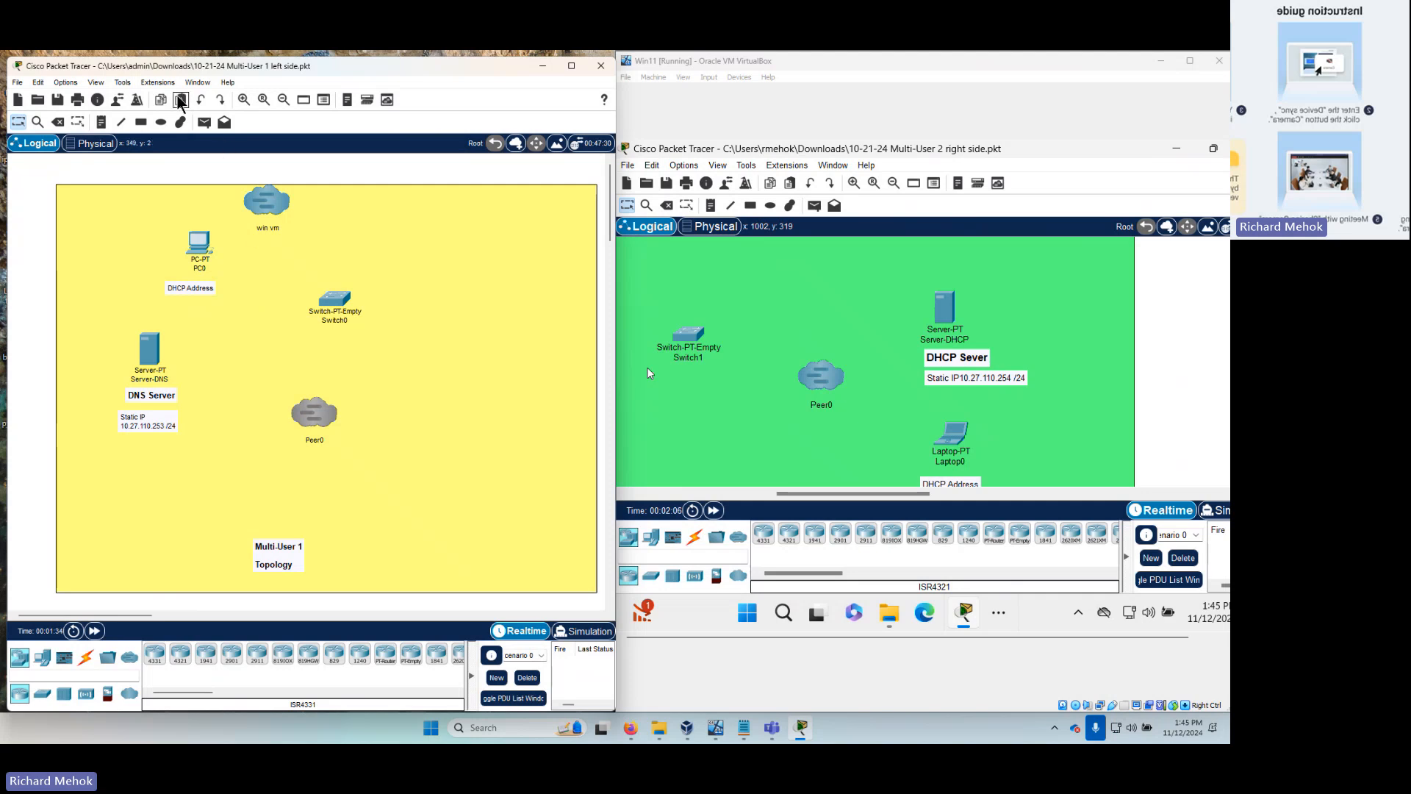
- Make all of Switch0's ports in the Multi-User 1 topology visible to multiuser peers through Port Visibility
left_click(159, 83)
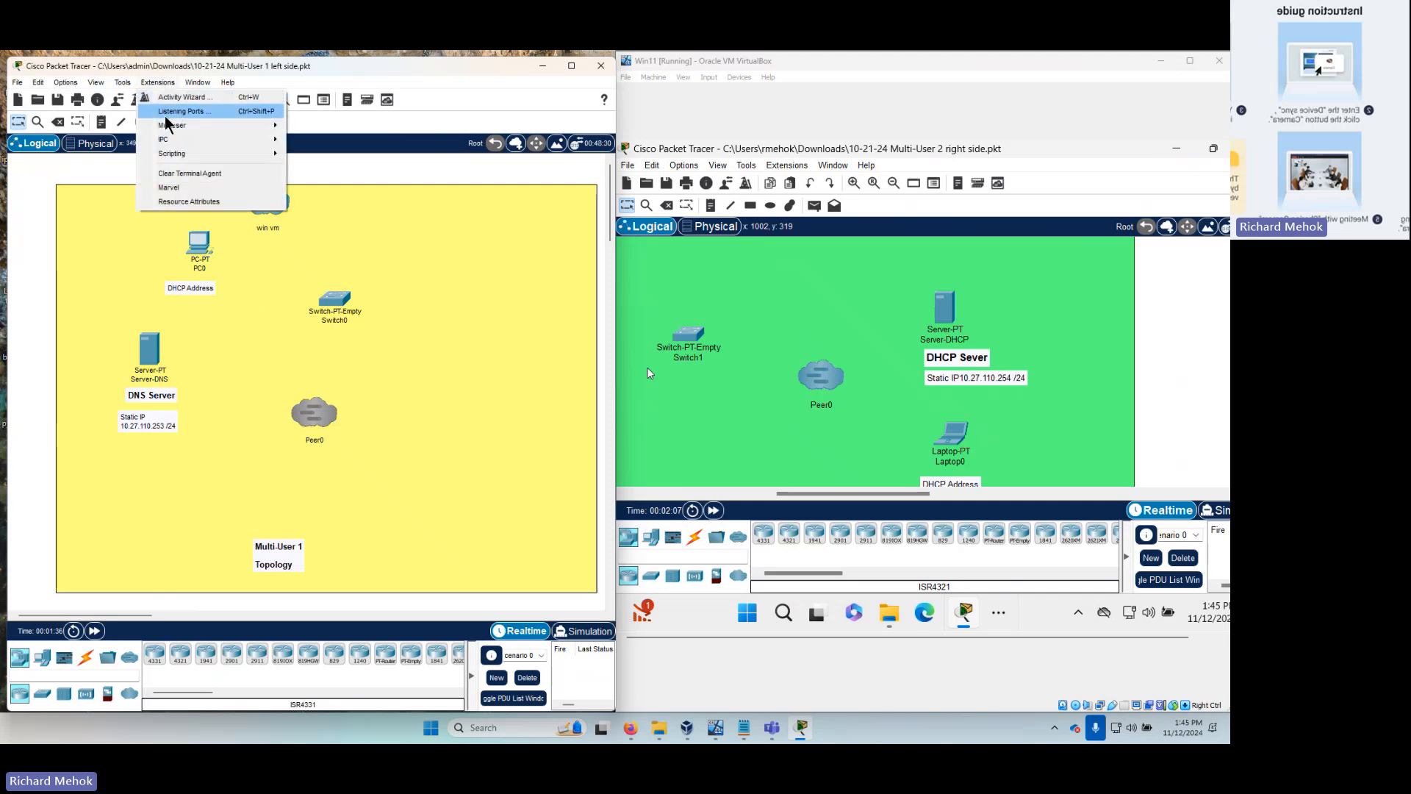
mouse_move(168, 127)
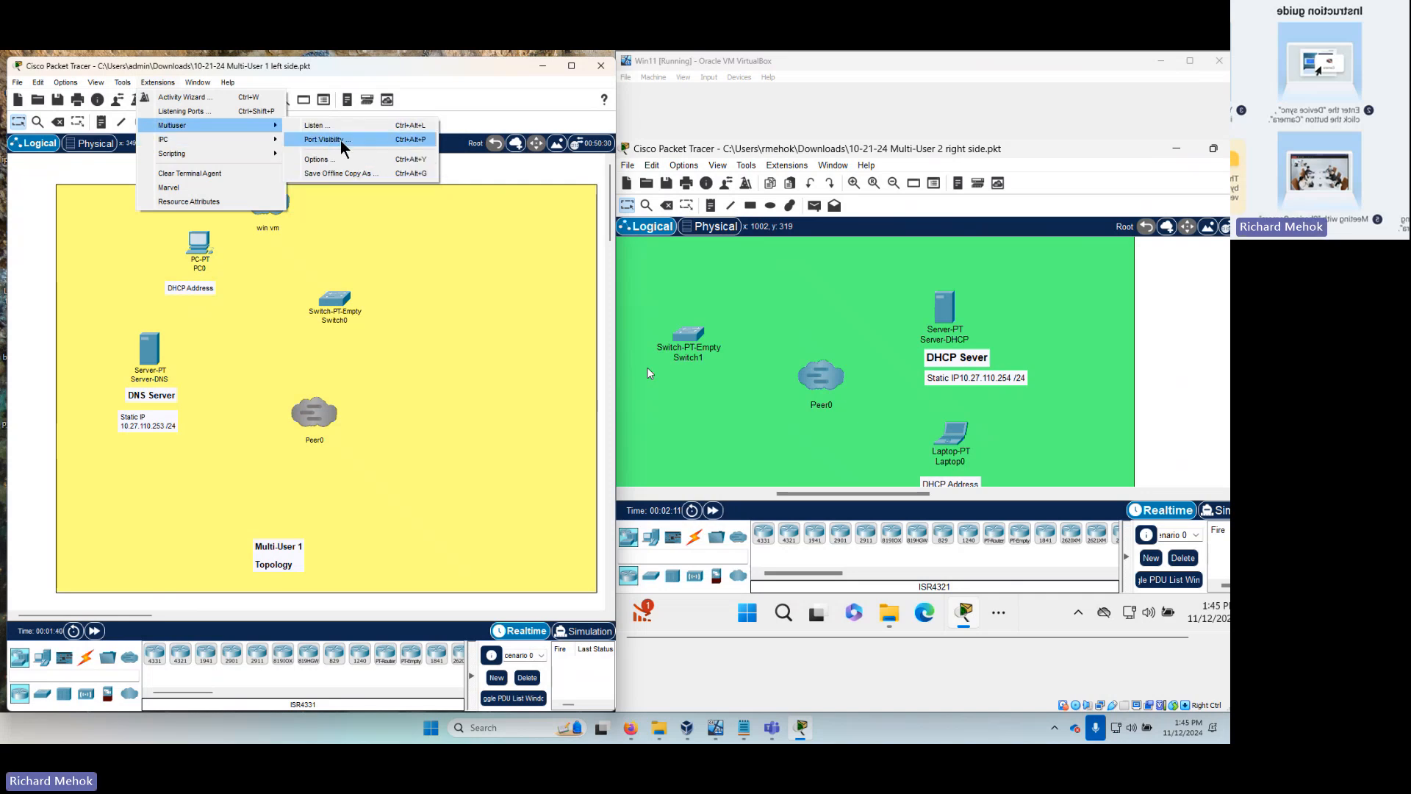
left_click(341, 139)
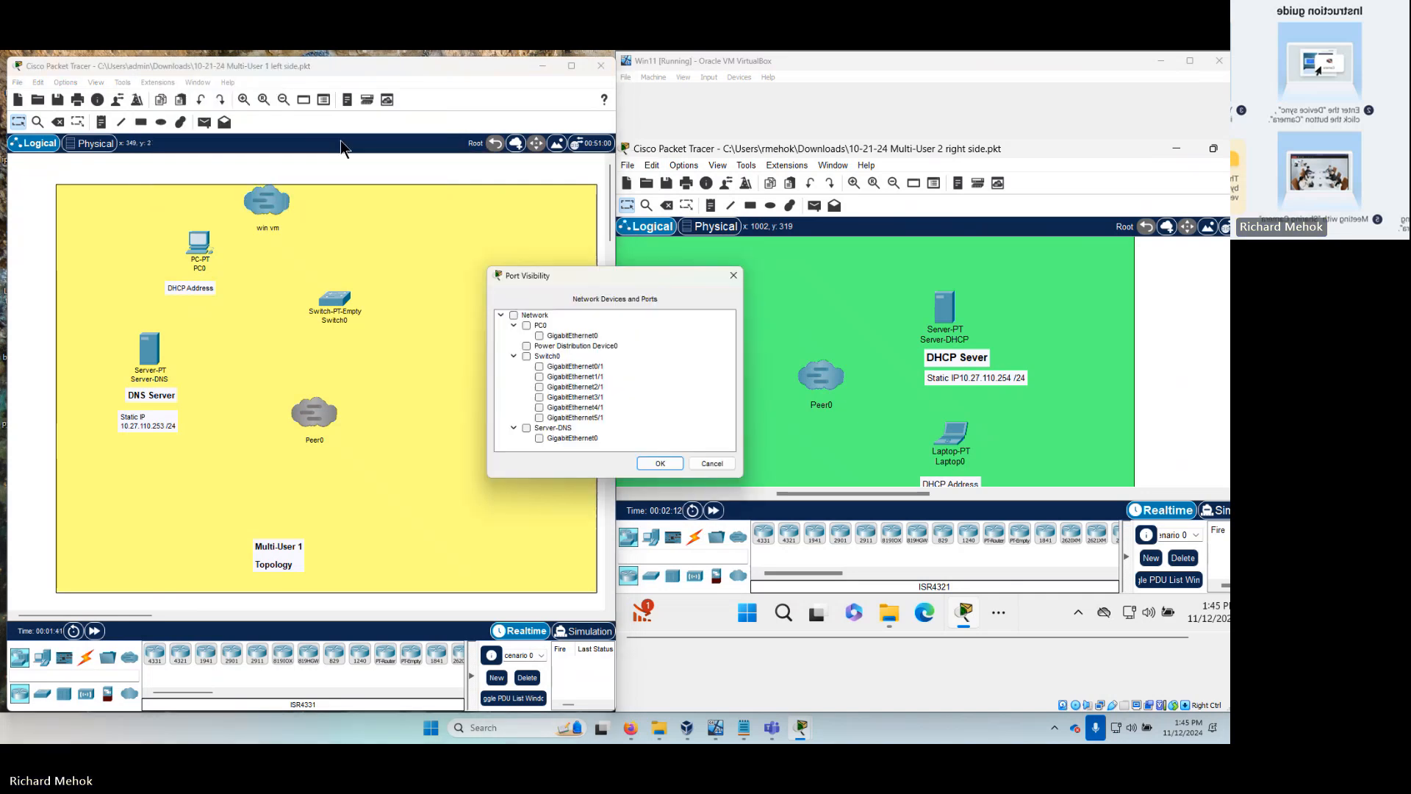
left_click(526, 355)
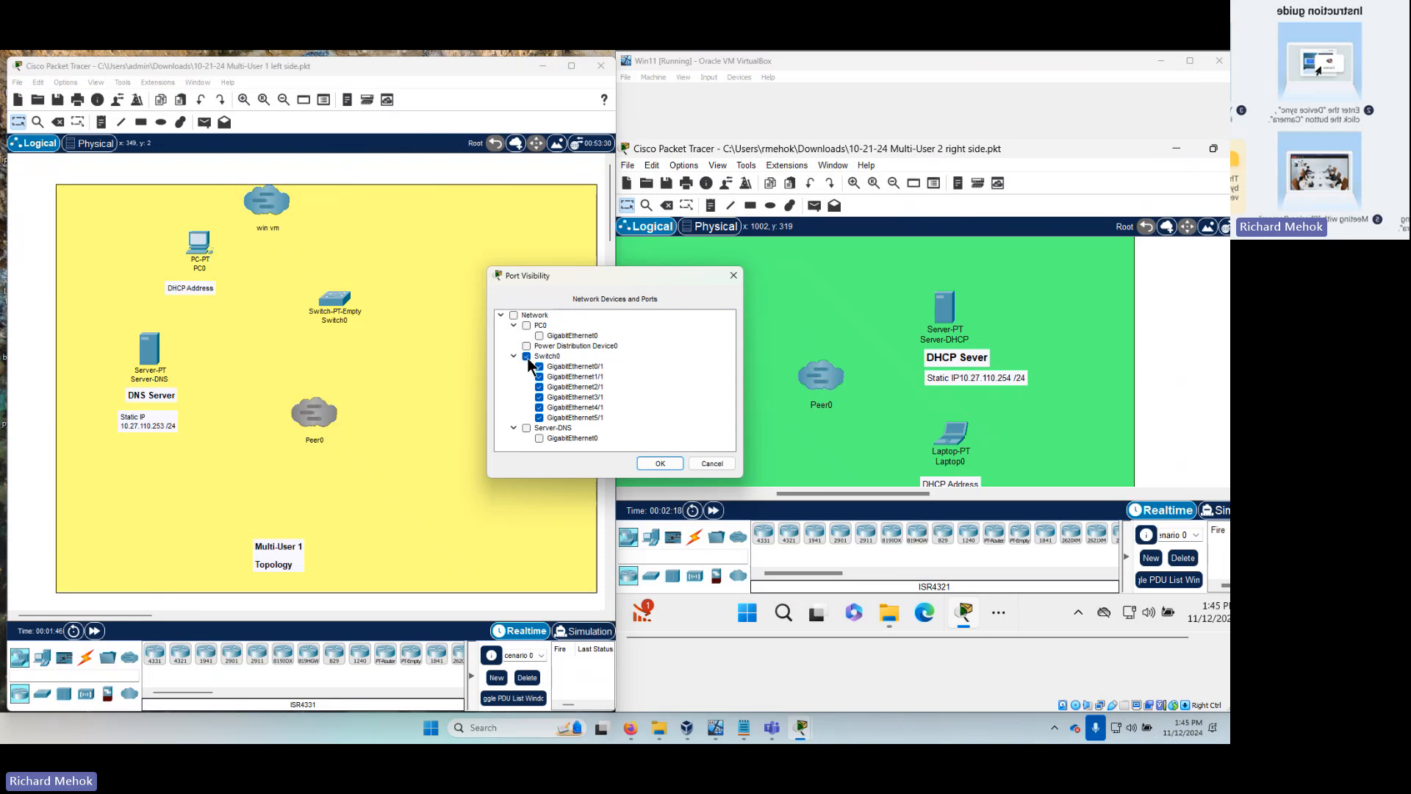
left_click(661, 463)
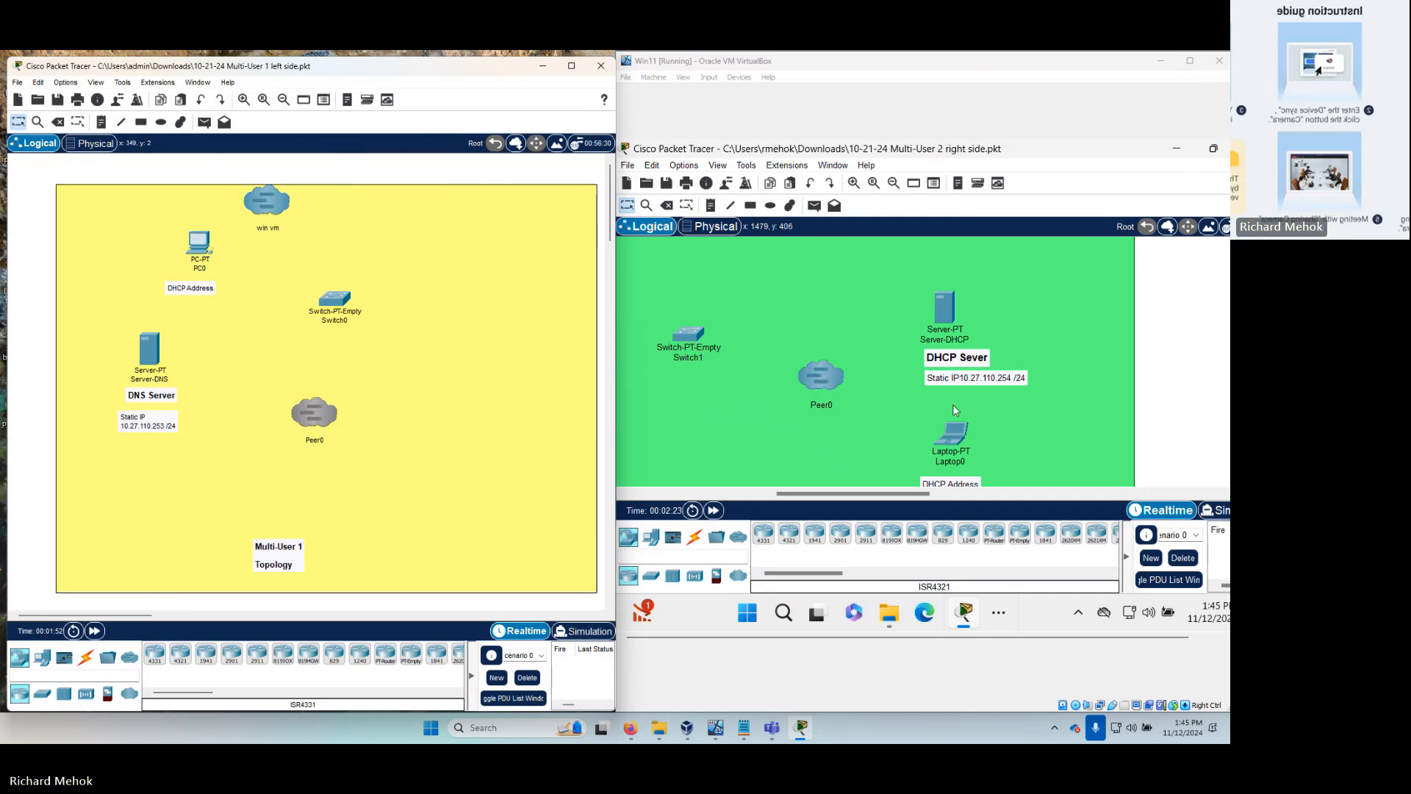
- Place the Peer0 cloud below Switch1 and cable Server-DHCP's GigabitEthernet0 to Switch1's GigabitEthernet0/1 with Copper Straight-Through
left_click_drag(828, 385, 675, 418)
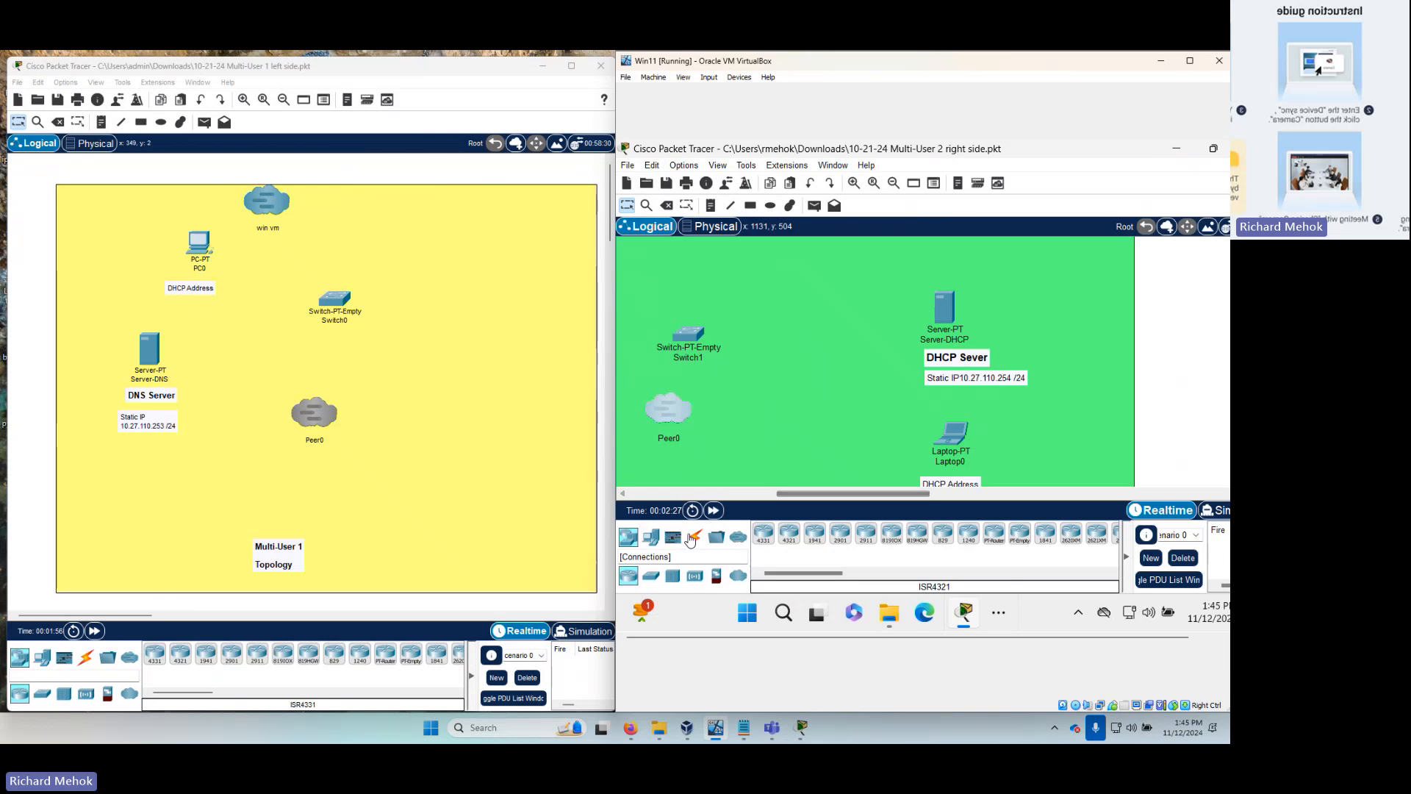
left_click(694, 536)
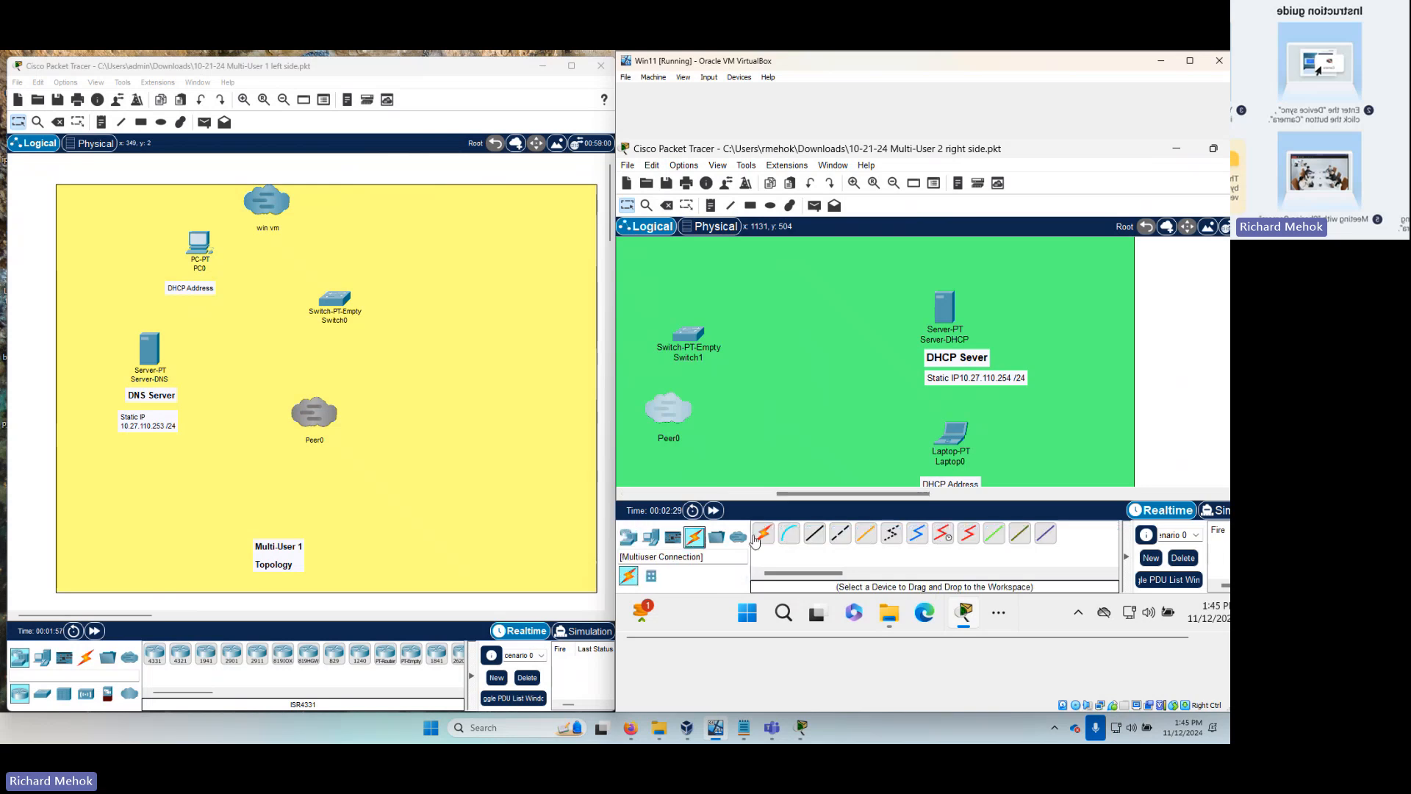
left_click(812, 537)
left_click(948, 312)
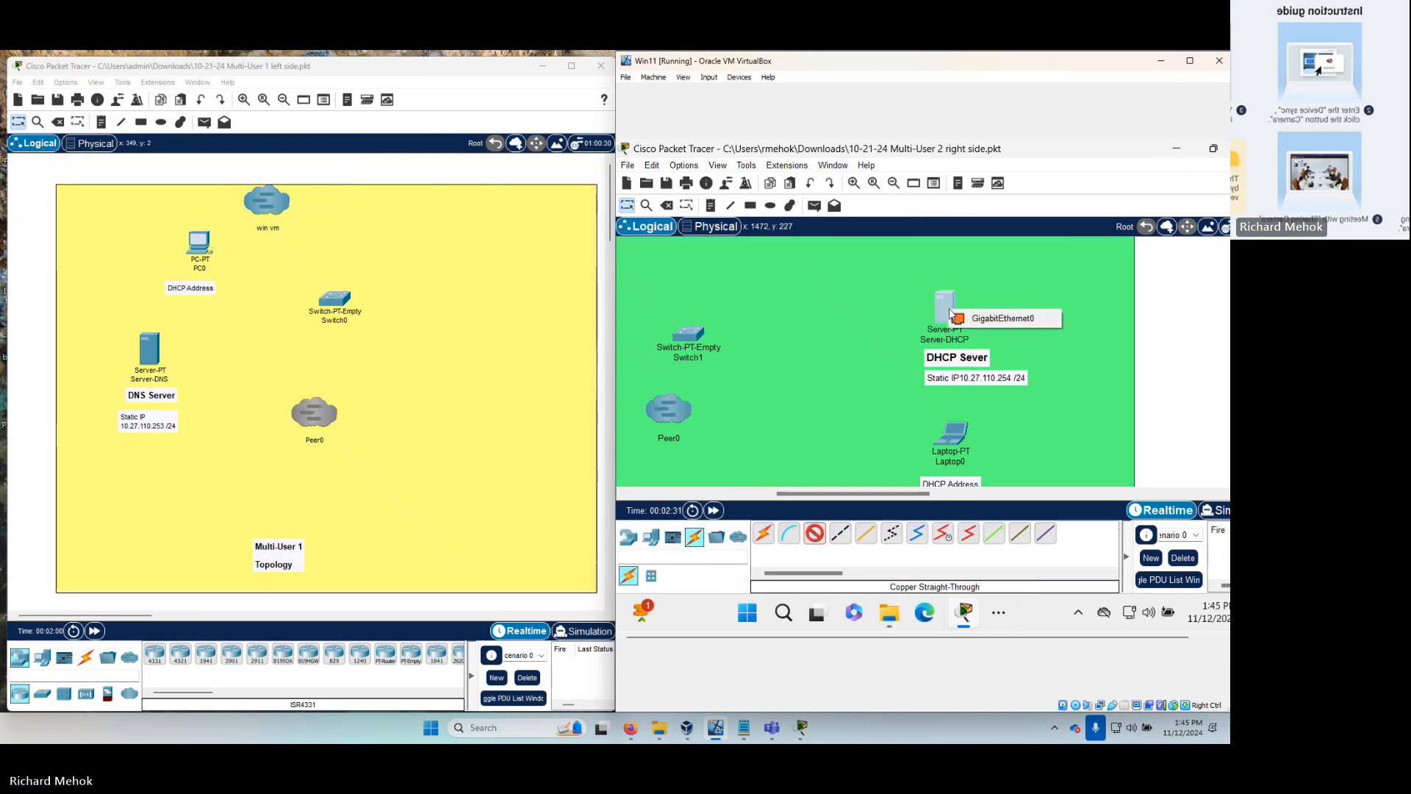
left_click(985, 318)
left_click(700, 339)
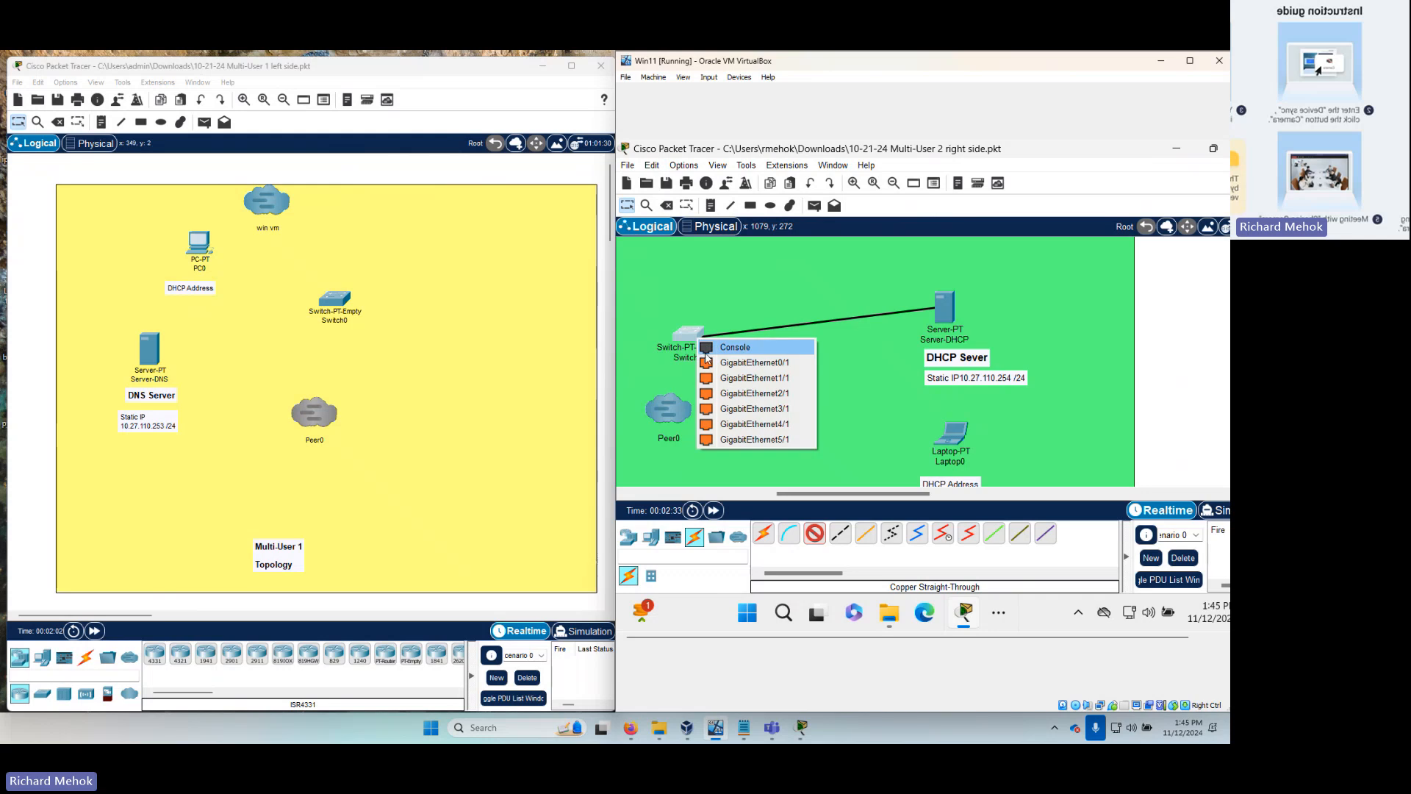
left_click(710, 362)
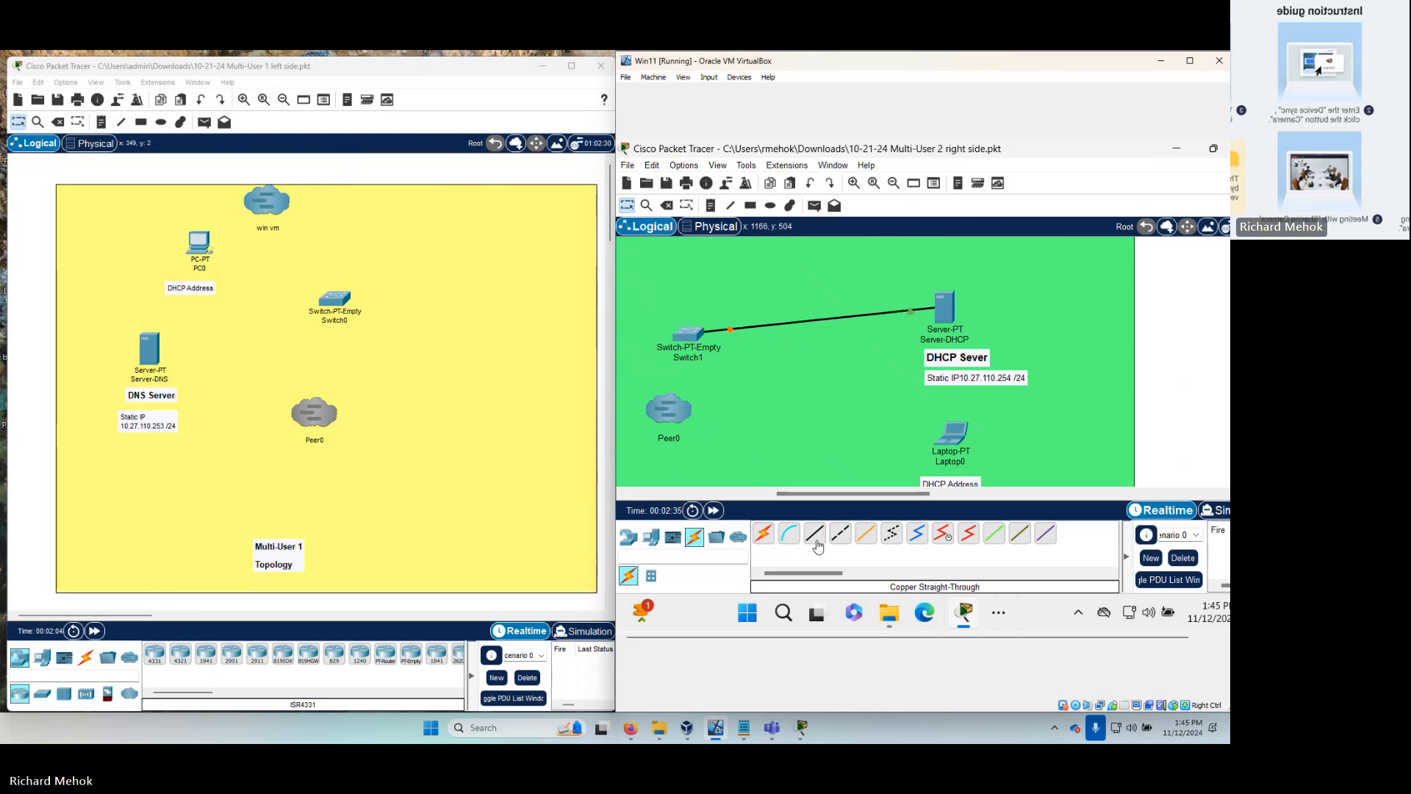
- Cable Laptop0's GigabitEthernet0 to the Peer0 cloud's Switch0 GigabitEthernet0/1 port with Copper Straight-Through
left_click(816, 539)
left_click(955, 438)
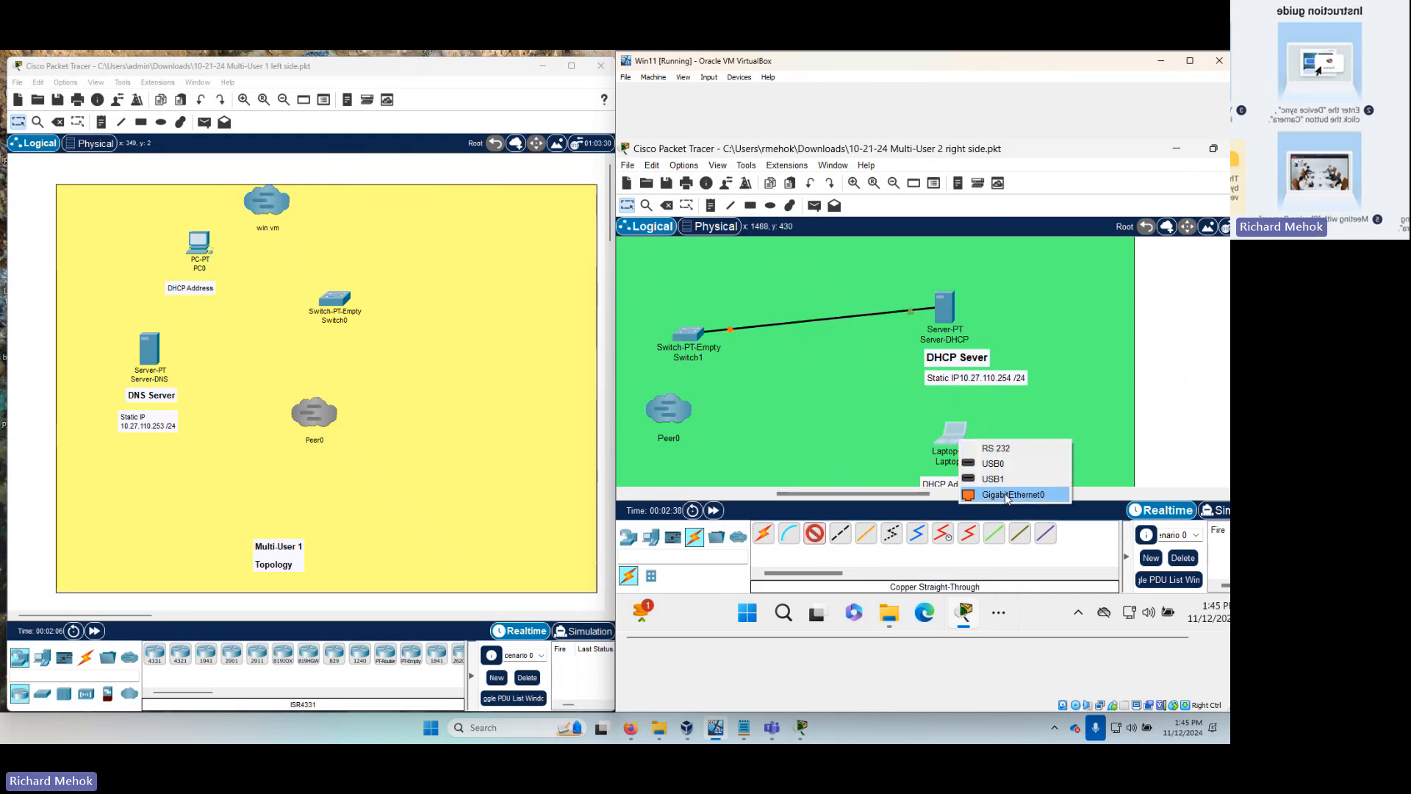
left_click(1006, 496)
left_click(683, 416)
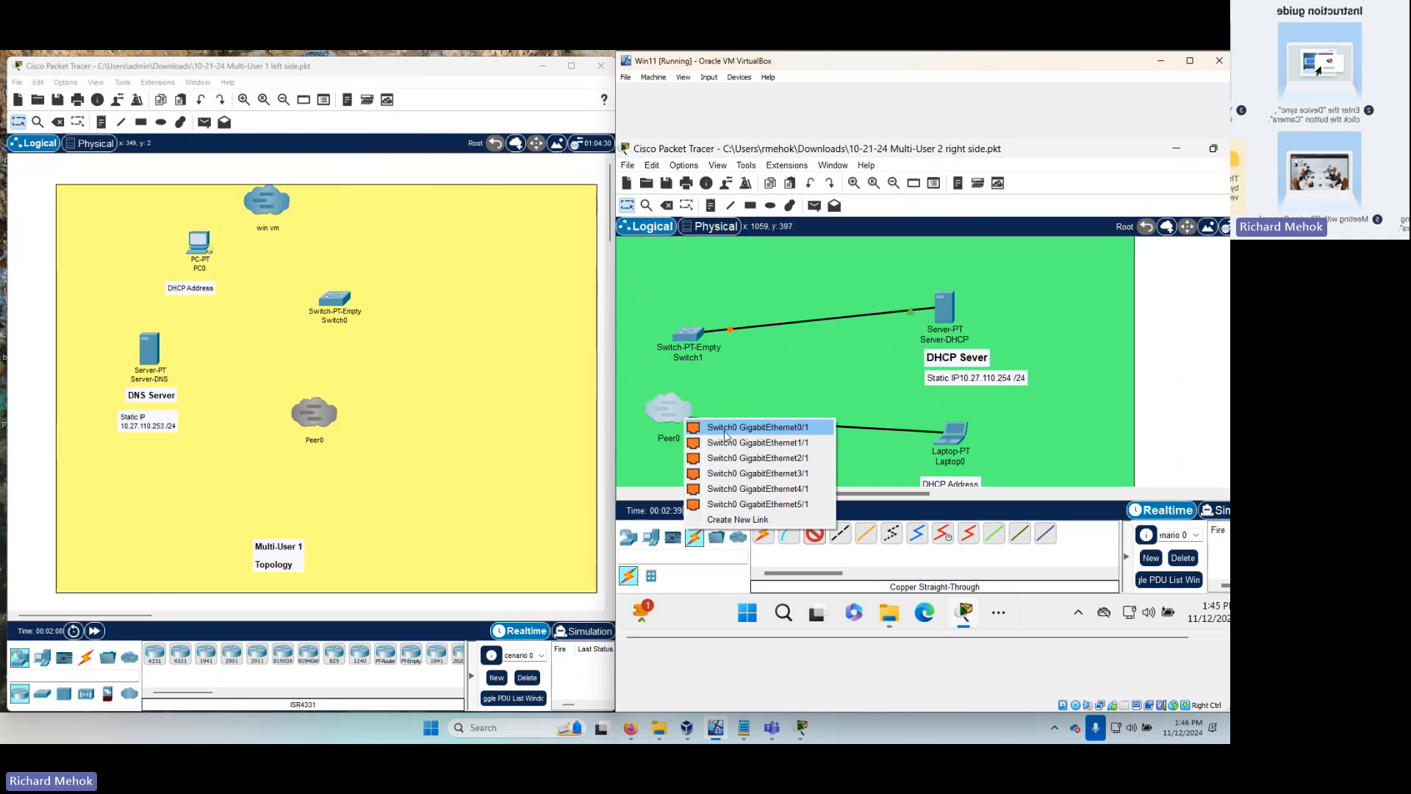
left_click(732, 433)
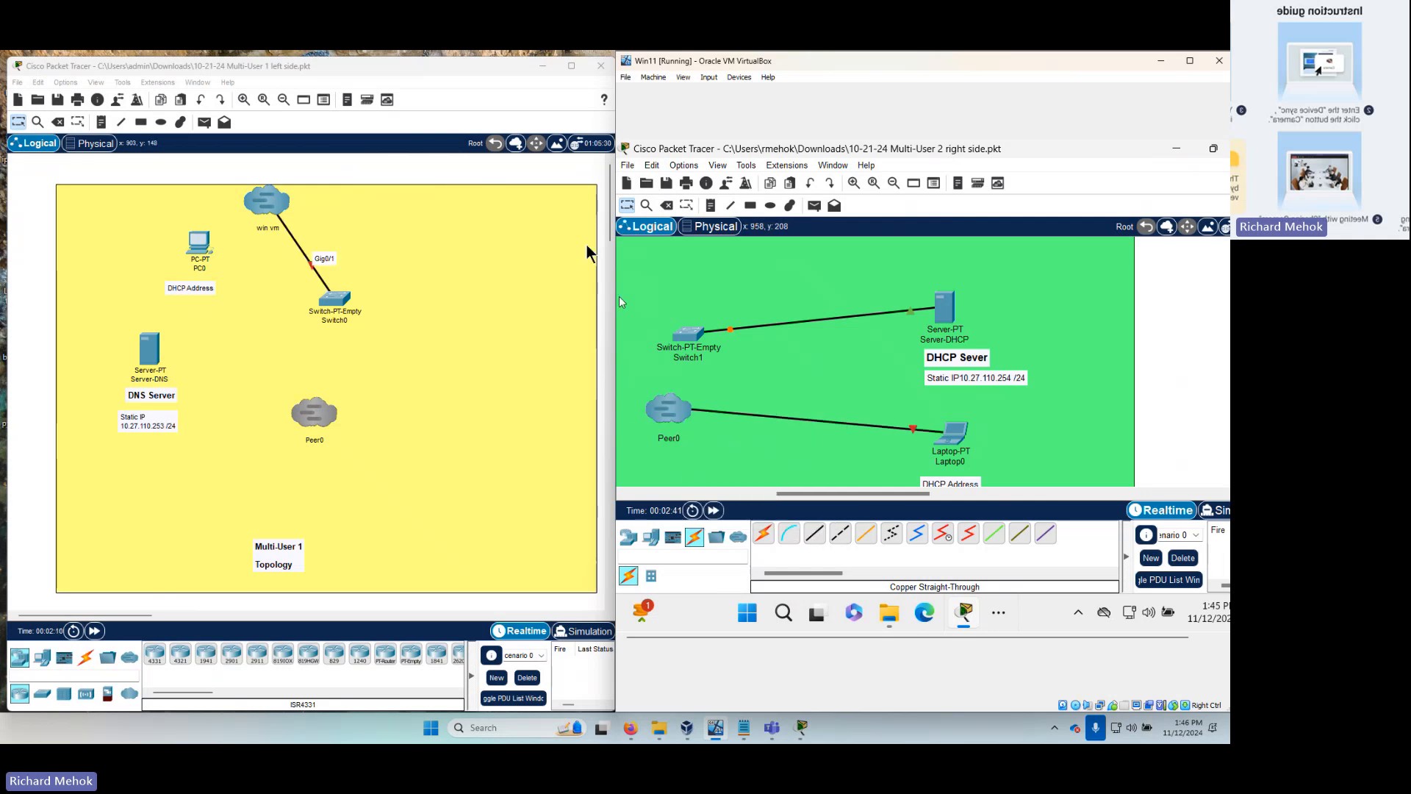
- Delete the cable between Laptop0 and the Peer0 cloud
left_click(667, 205)
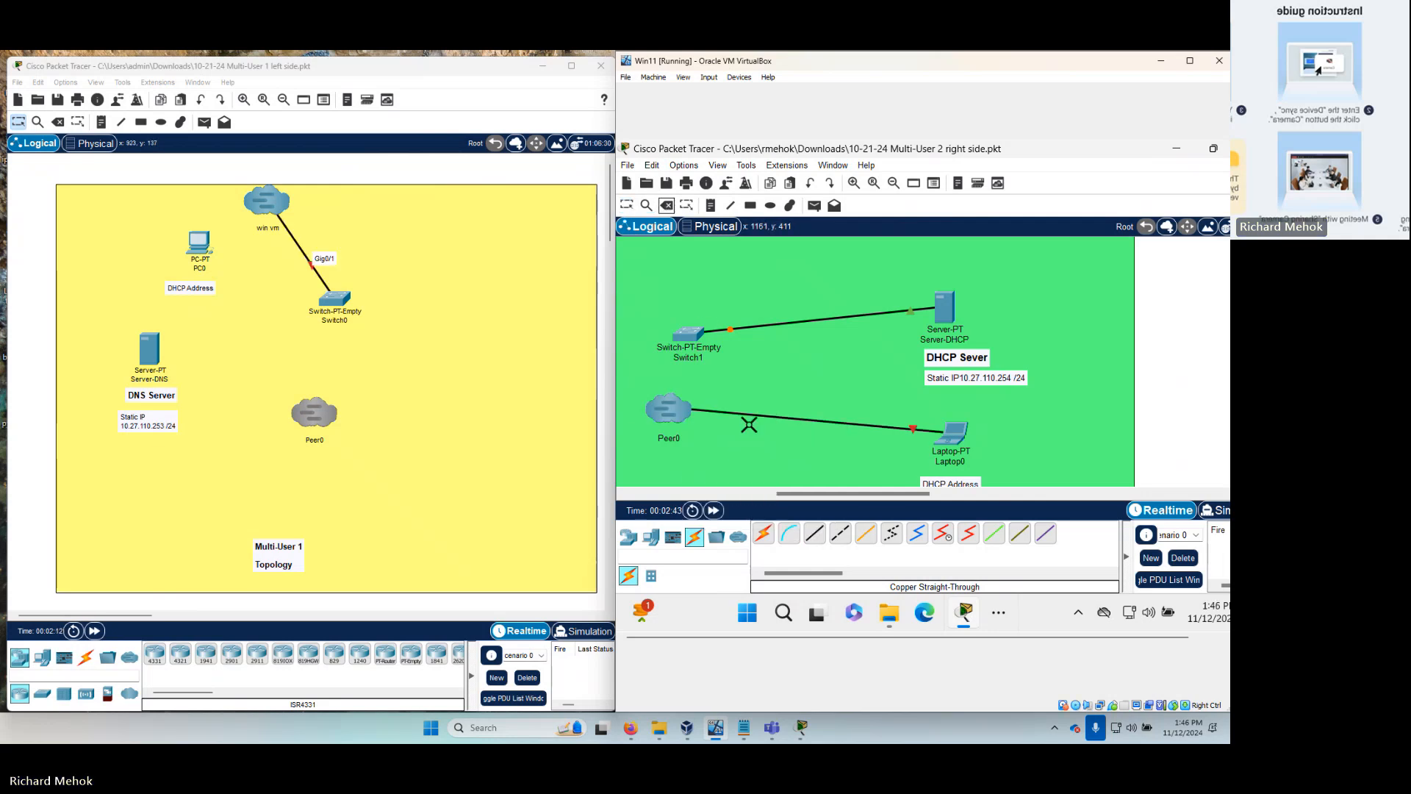
left_click(749, 413)
key("Escape")
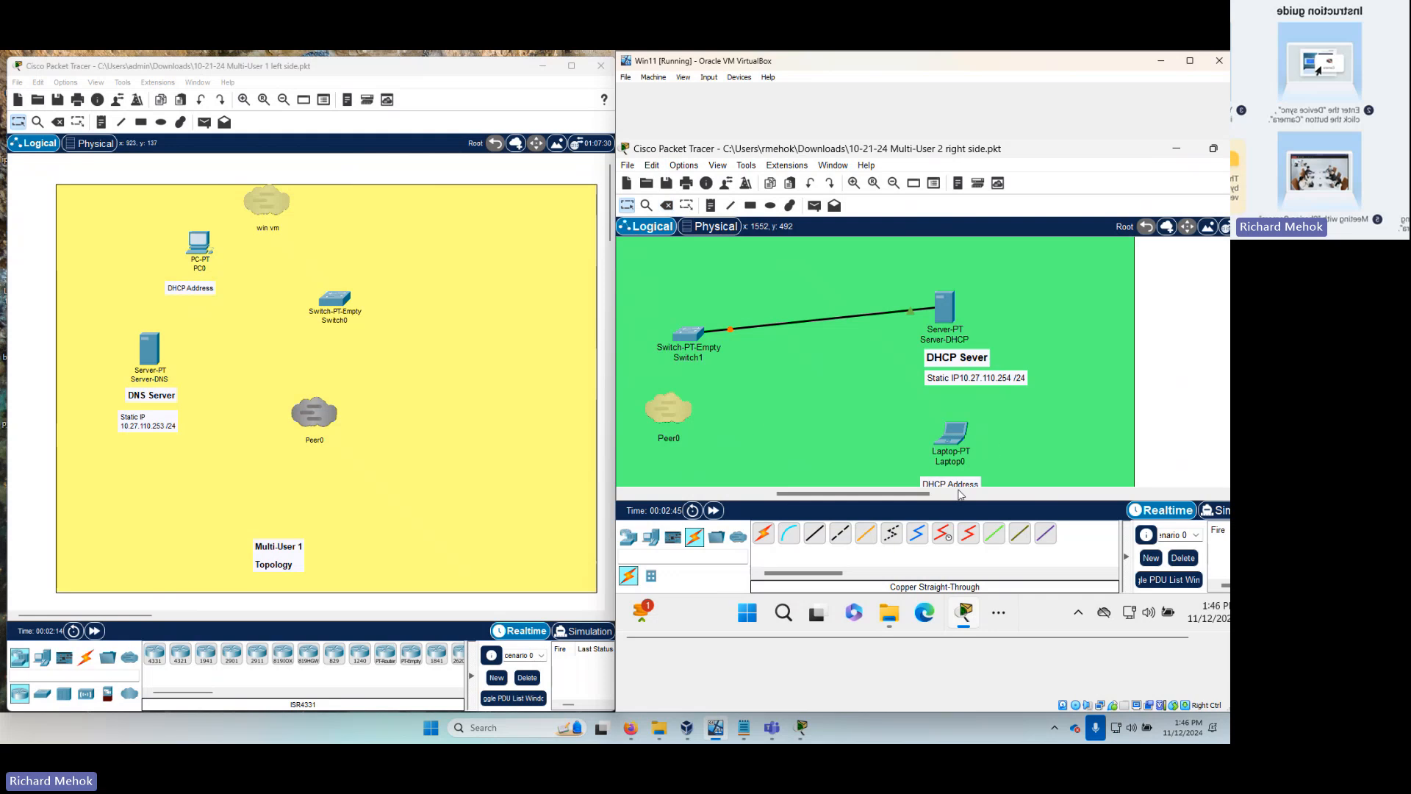
- Cable Laptop0's GigabitEthernet0 to Switch1's GigabitEthernet1/1 with Copper Straight-Through
left_click(948, 443)
left_click(963, 496)
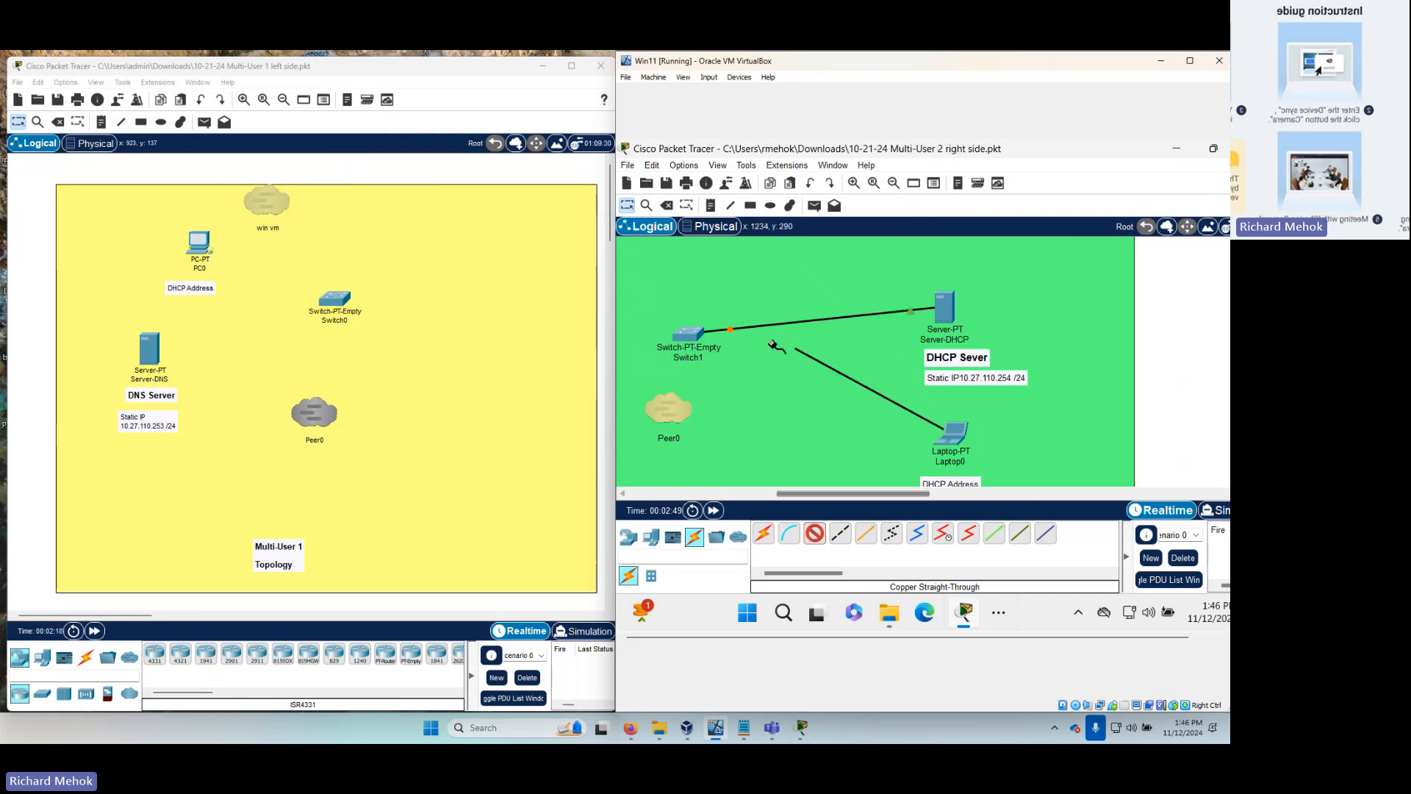
left_click(685, 332)
left_click(739, 363)
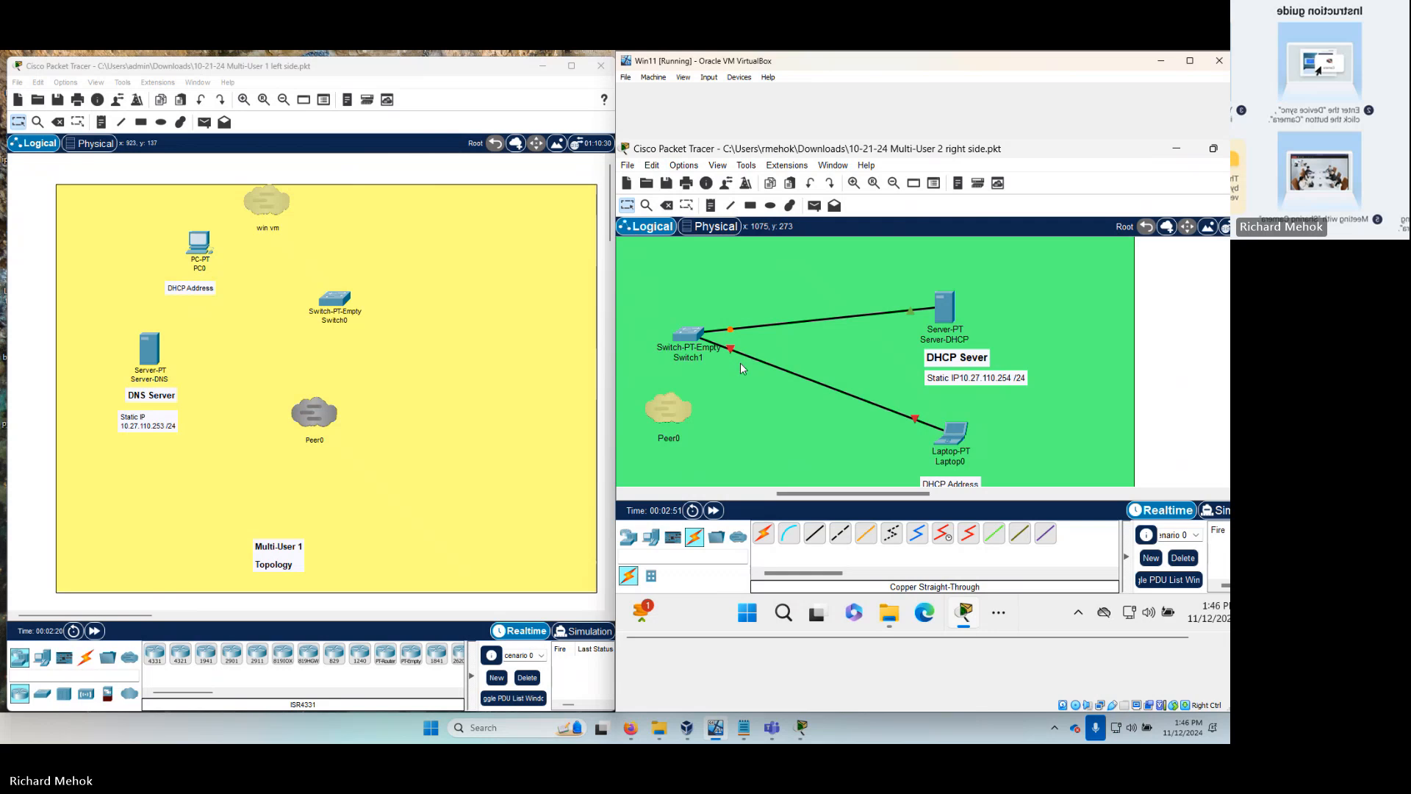
- Reposition Laptop0 slightly above its DHCP Address label and inspect its physical device view
left_click_drag(966, 436, 964, 442)
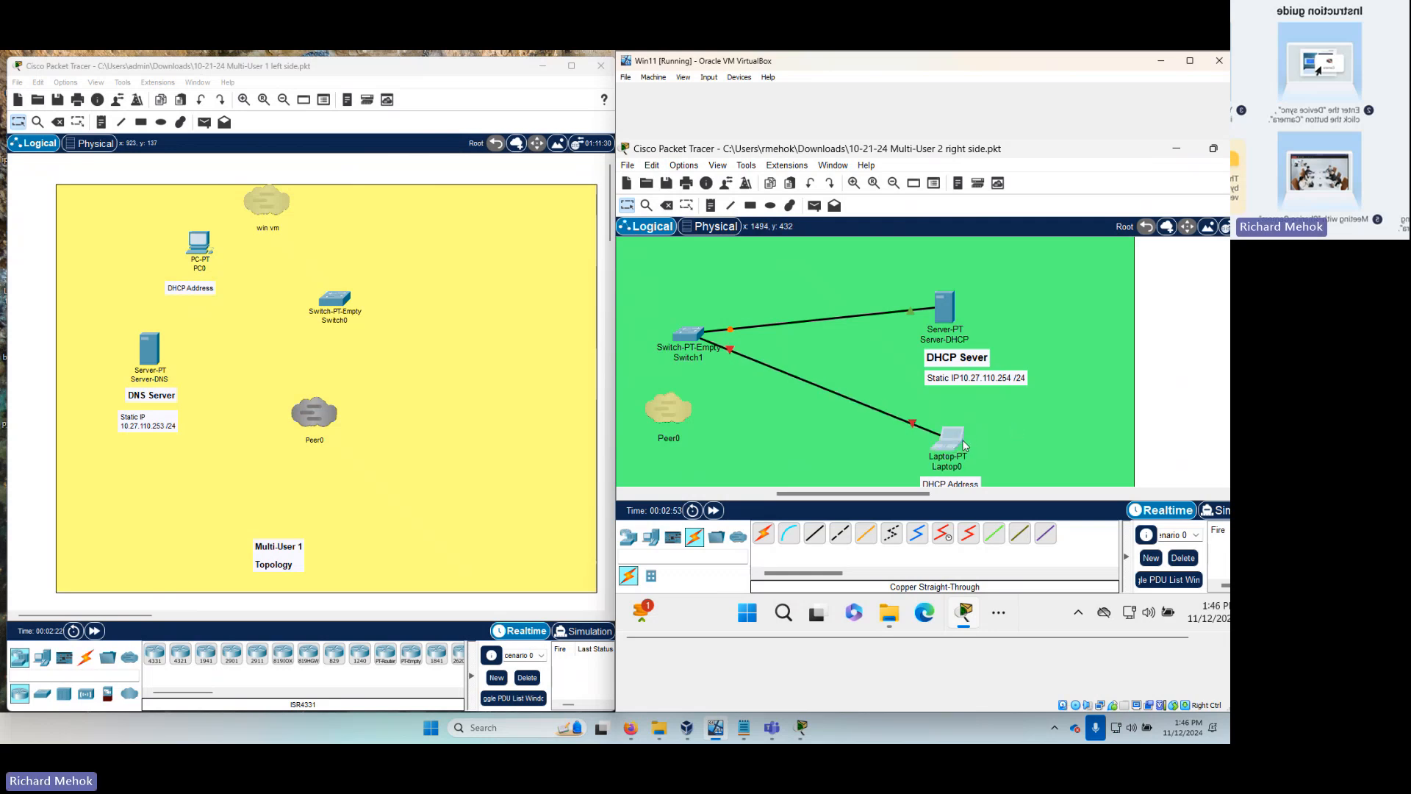
left_click(957, 434)
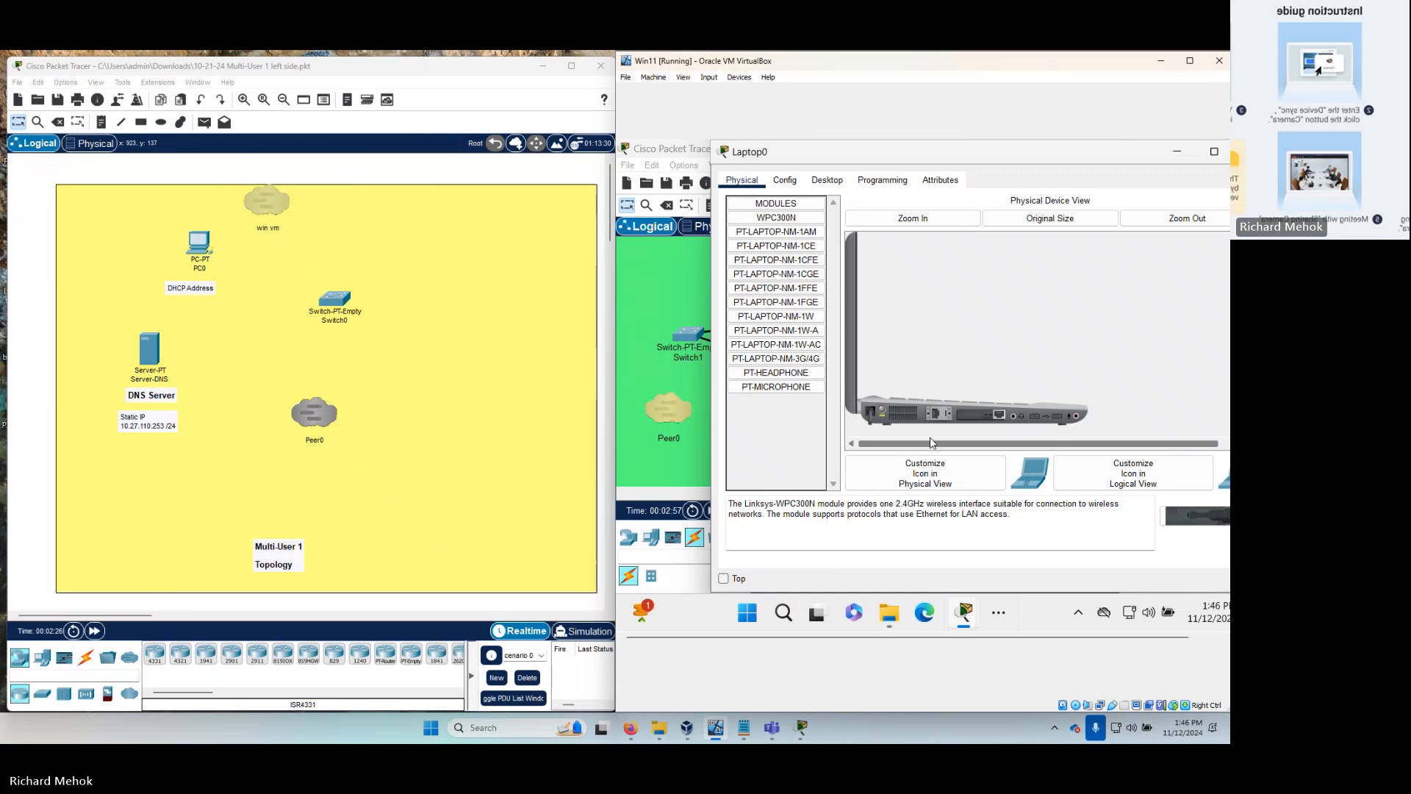
left_click_drag(1067, 153, 1020, 156)
left_click(1204, 153)
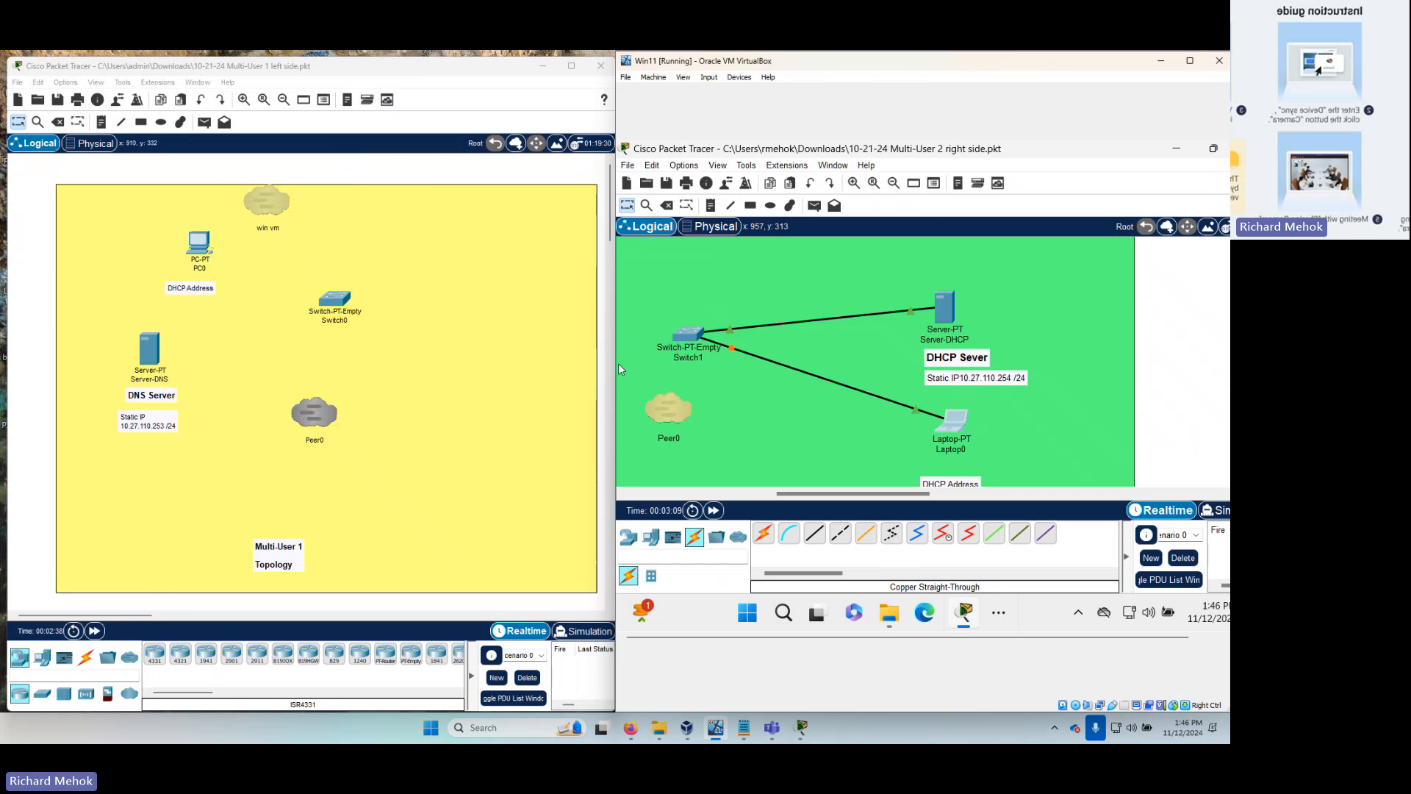
- Cable Switch1 to the Peer0 cloud's Switch0 GigabitEthernet5/1 port with Copper Straight-Through
left_click(815, 534)
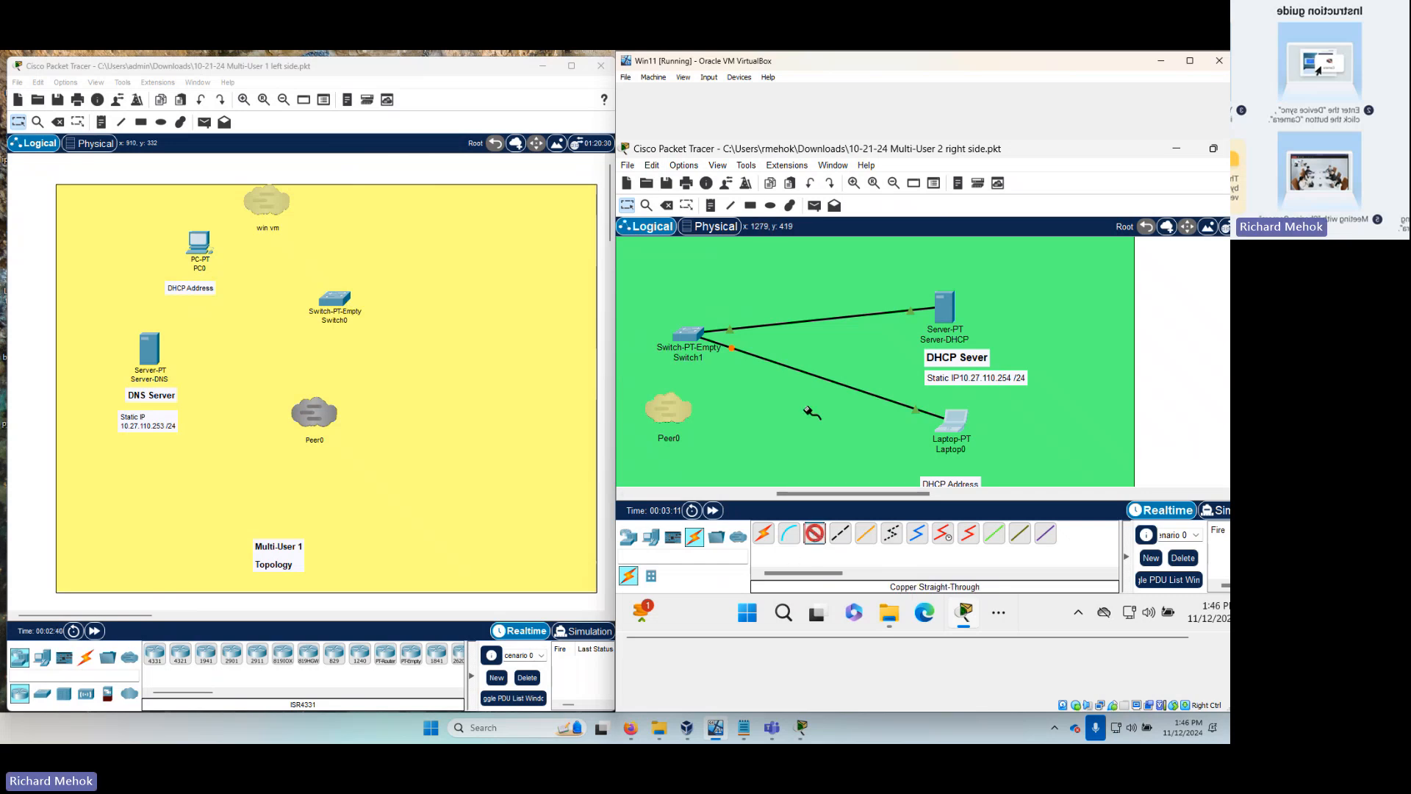
left_click(694, 335)
left_click(743, 362)
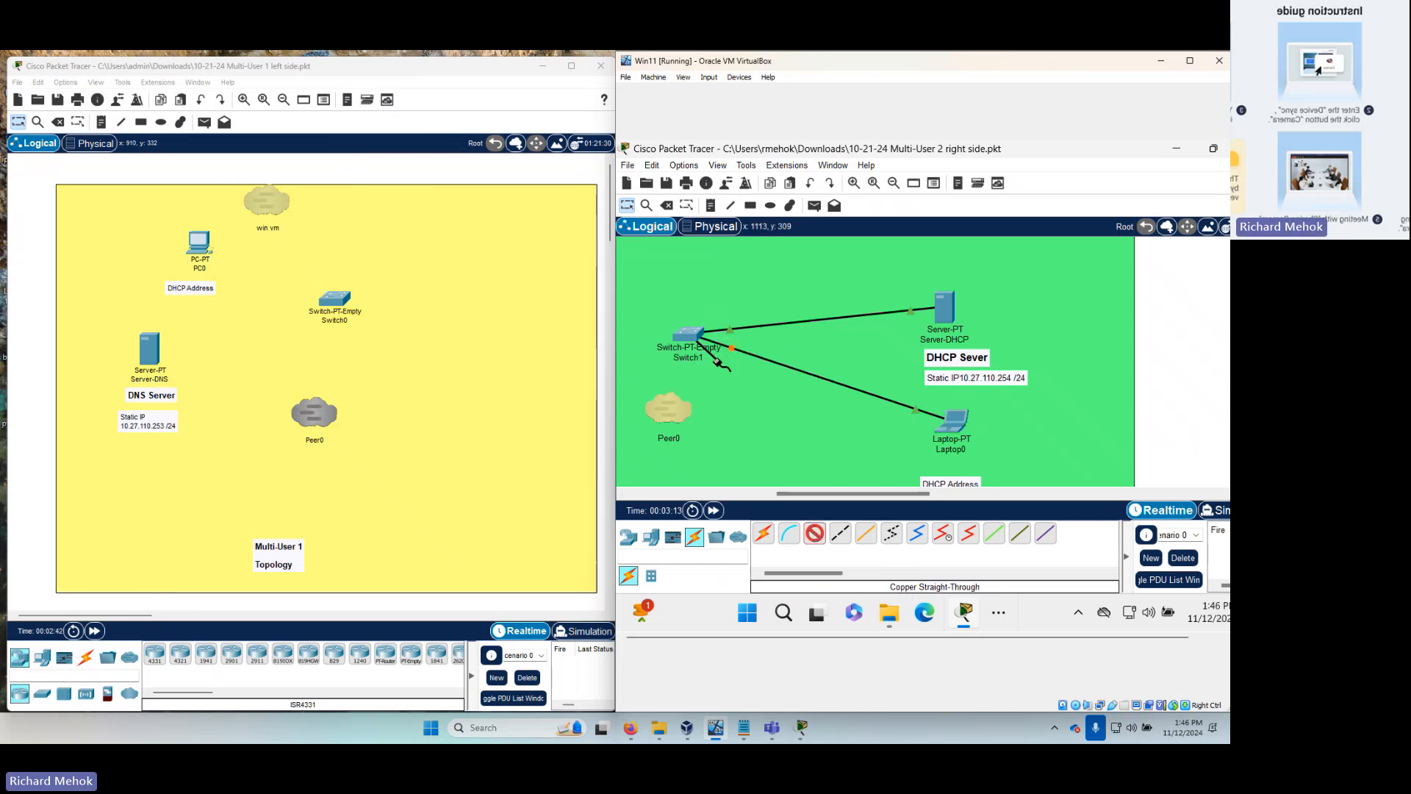
left_click(674, 413)
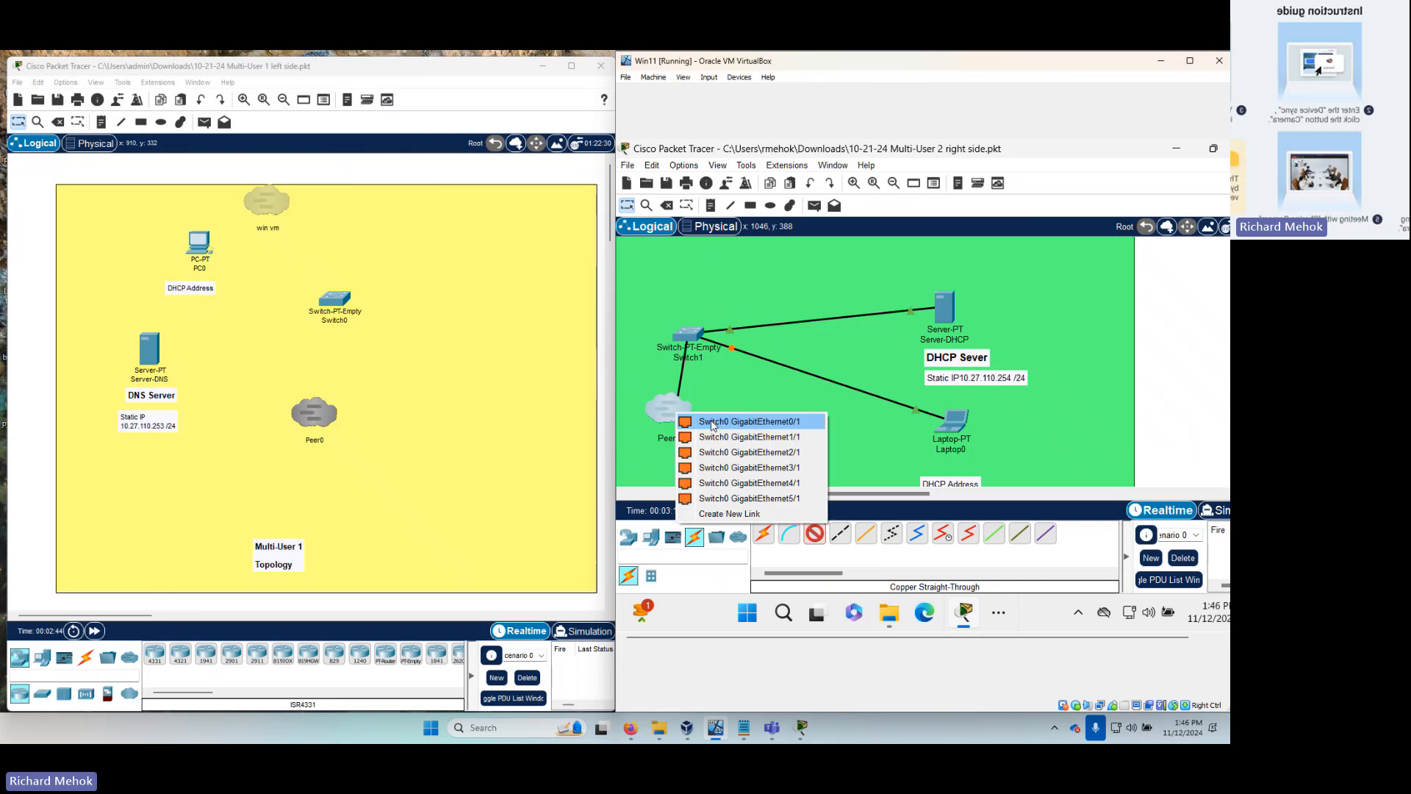
left_click(747, 499)
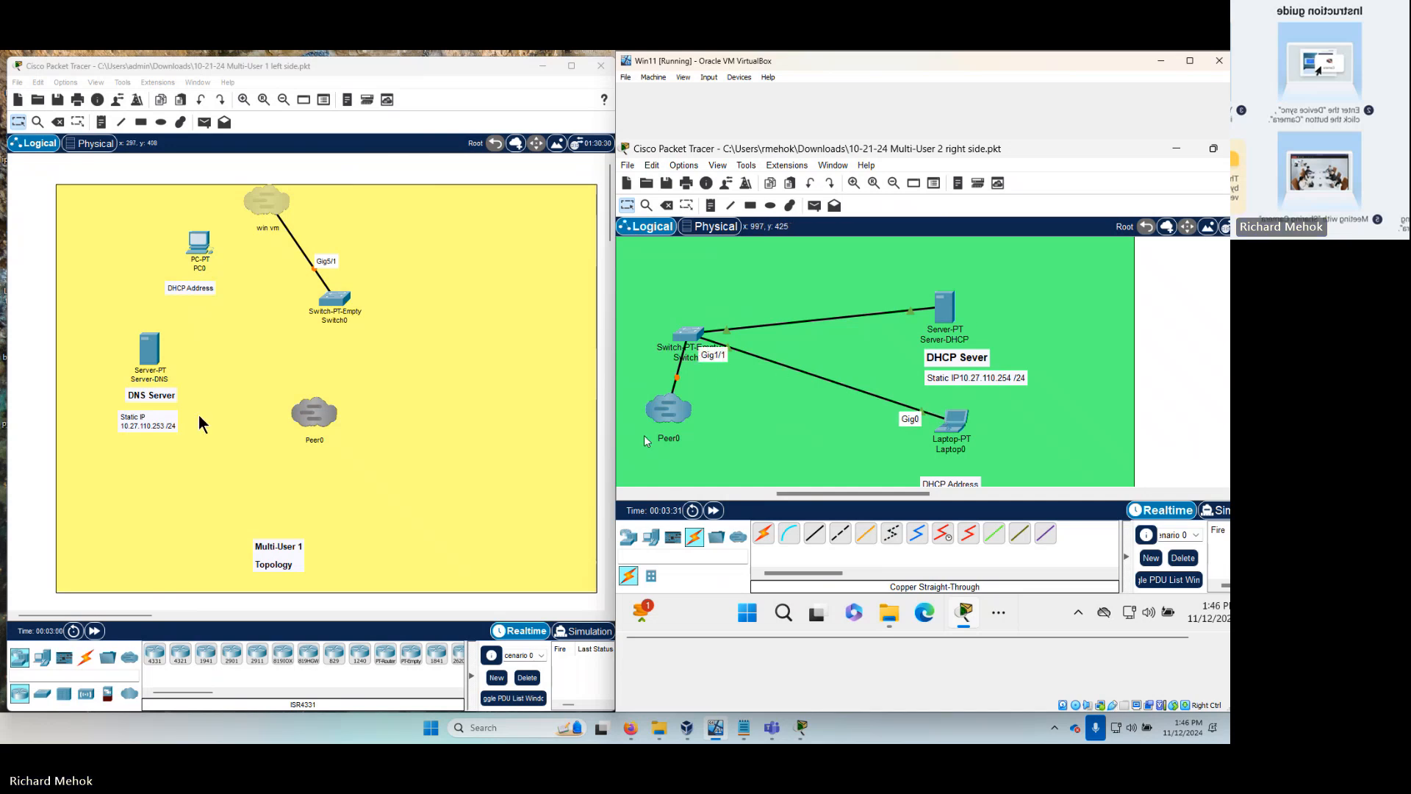
- Give Server-DHCP the static IPv4 address 10.27.110.254 in its IP configuration
left_click(946, 317)
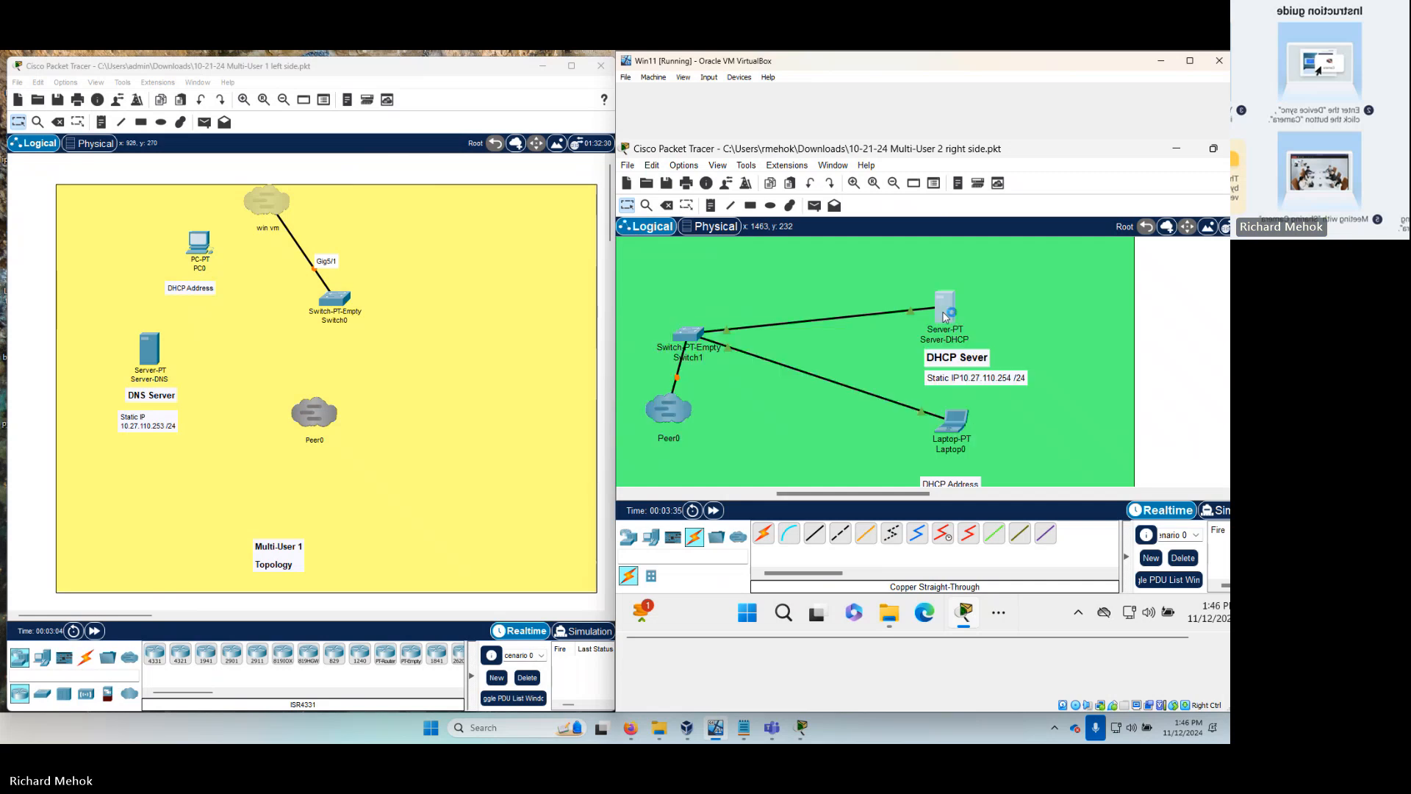
left_click(889, 182)
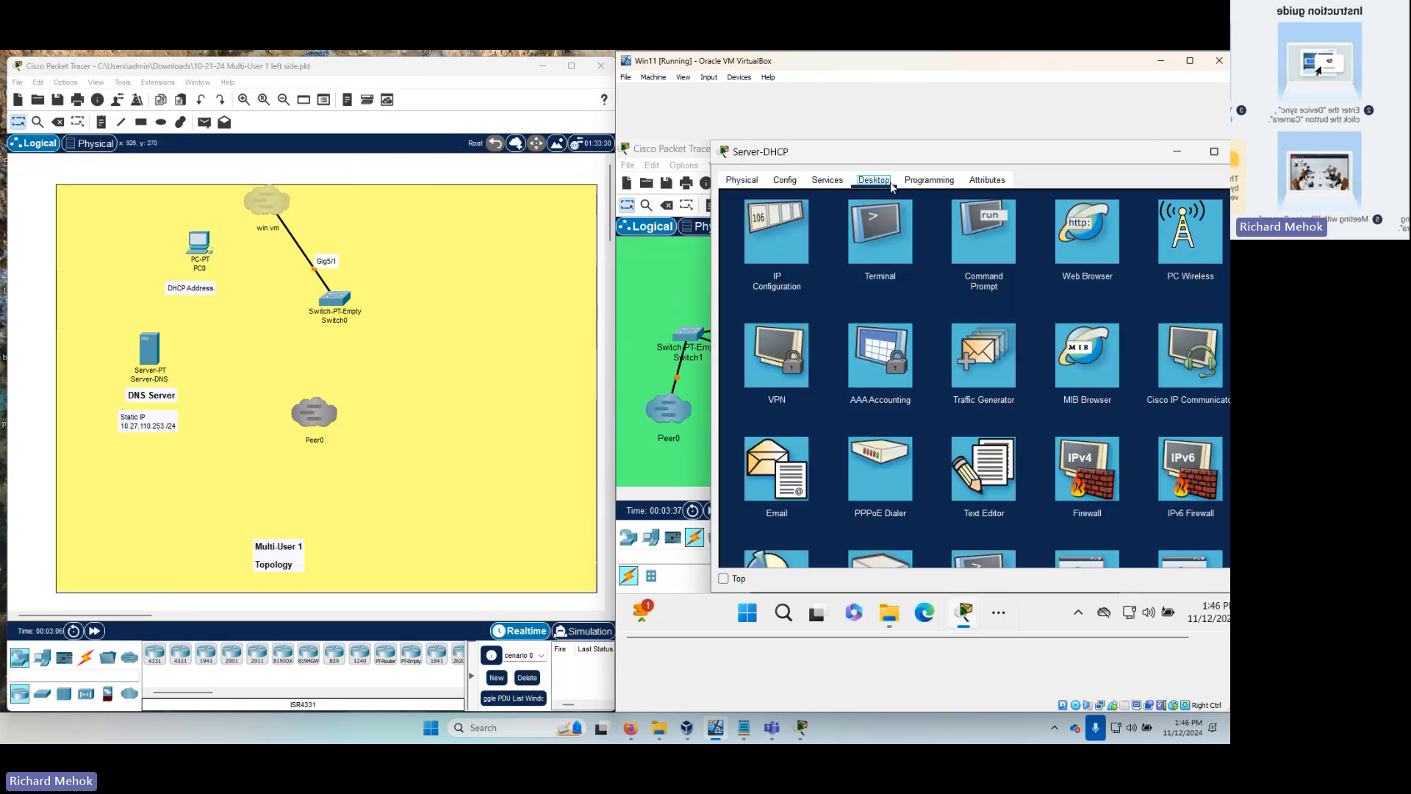
left_click(790, 249)
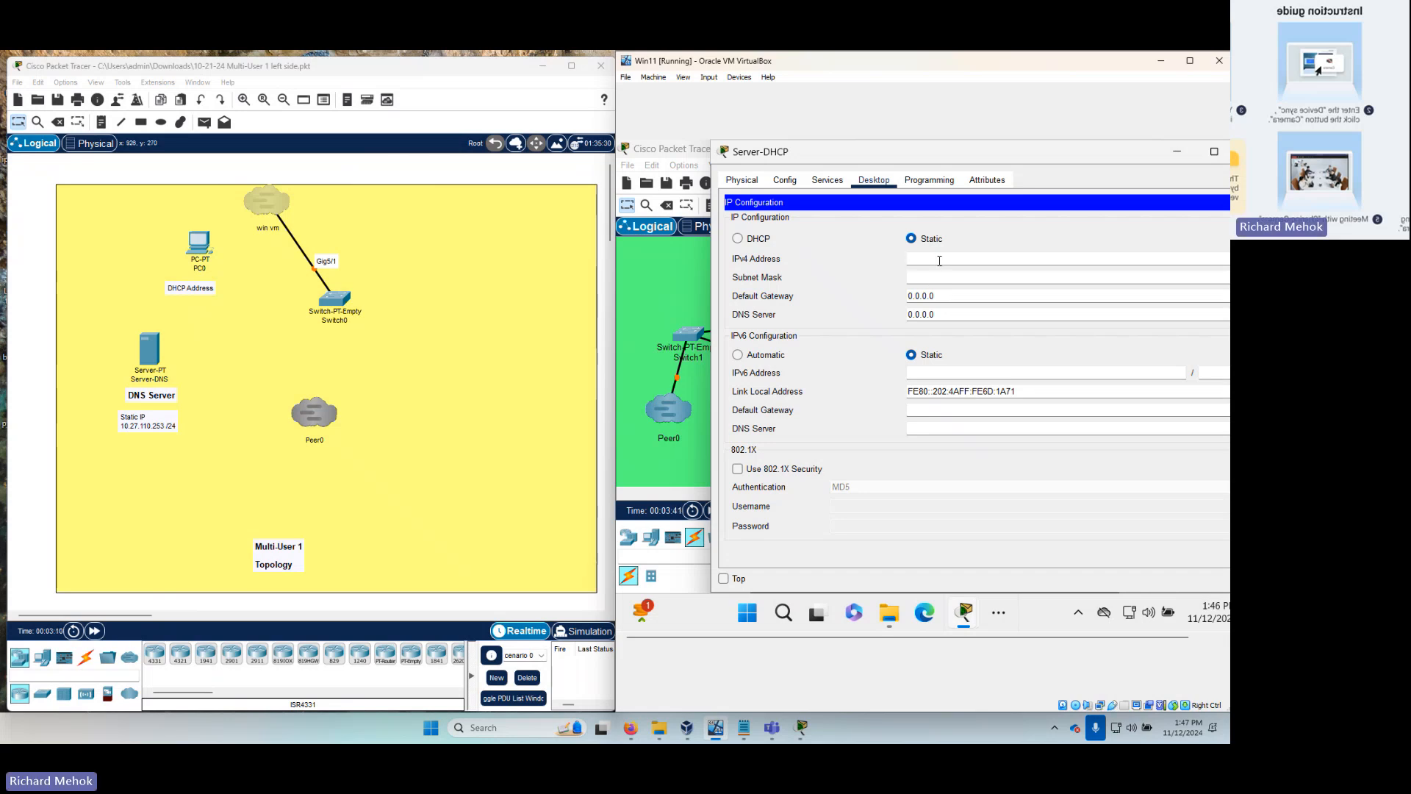
left_click(939, 260)
type("10.27.110.254")
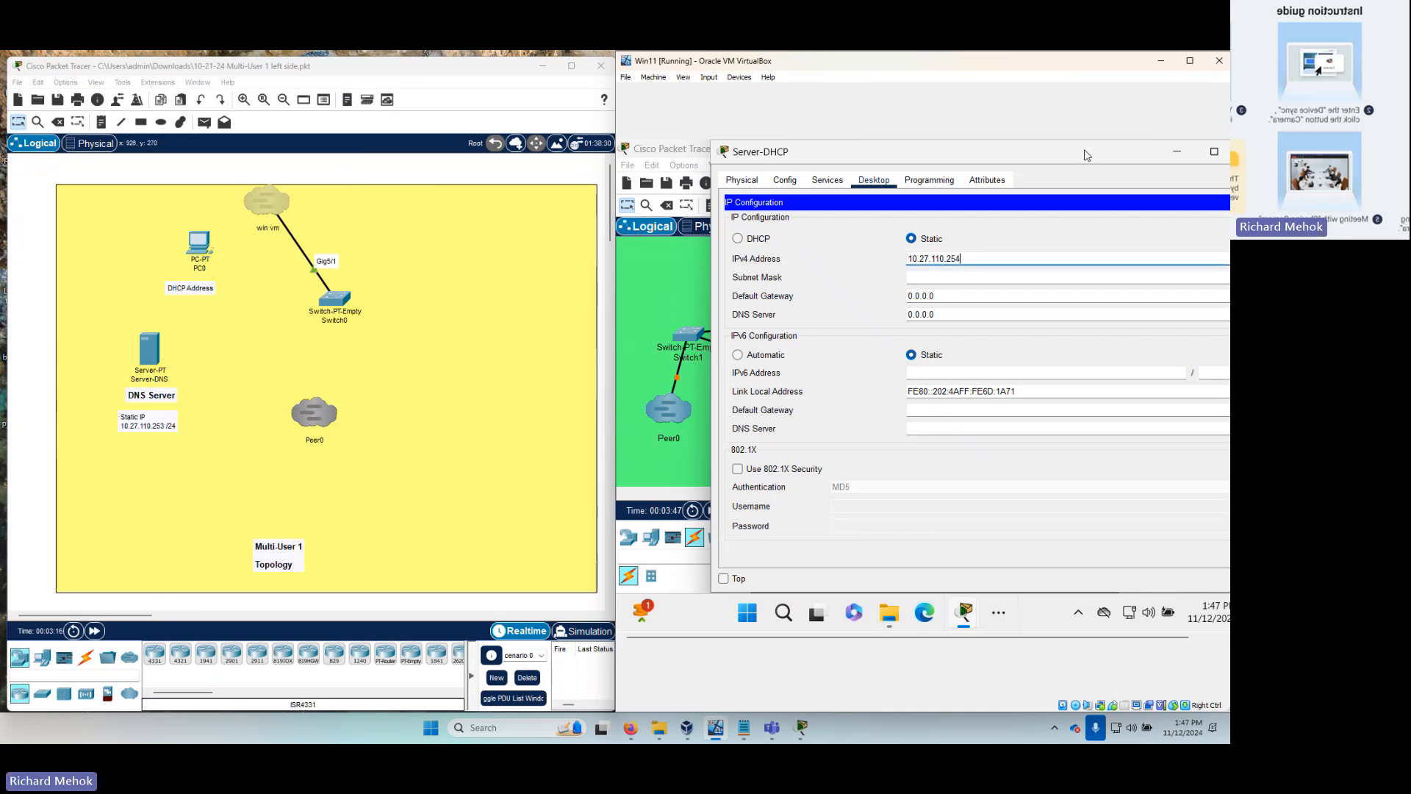
- Enlarge the Server-DHCP window and set the server's subnet mask to 255.255.255.0
left_click_drag(1084, 155, 1016, 144)
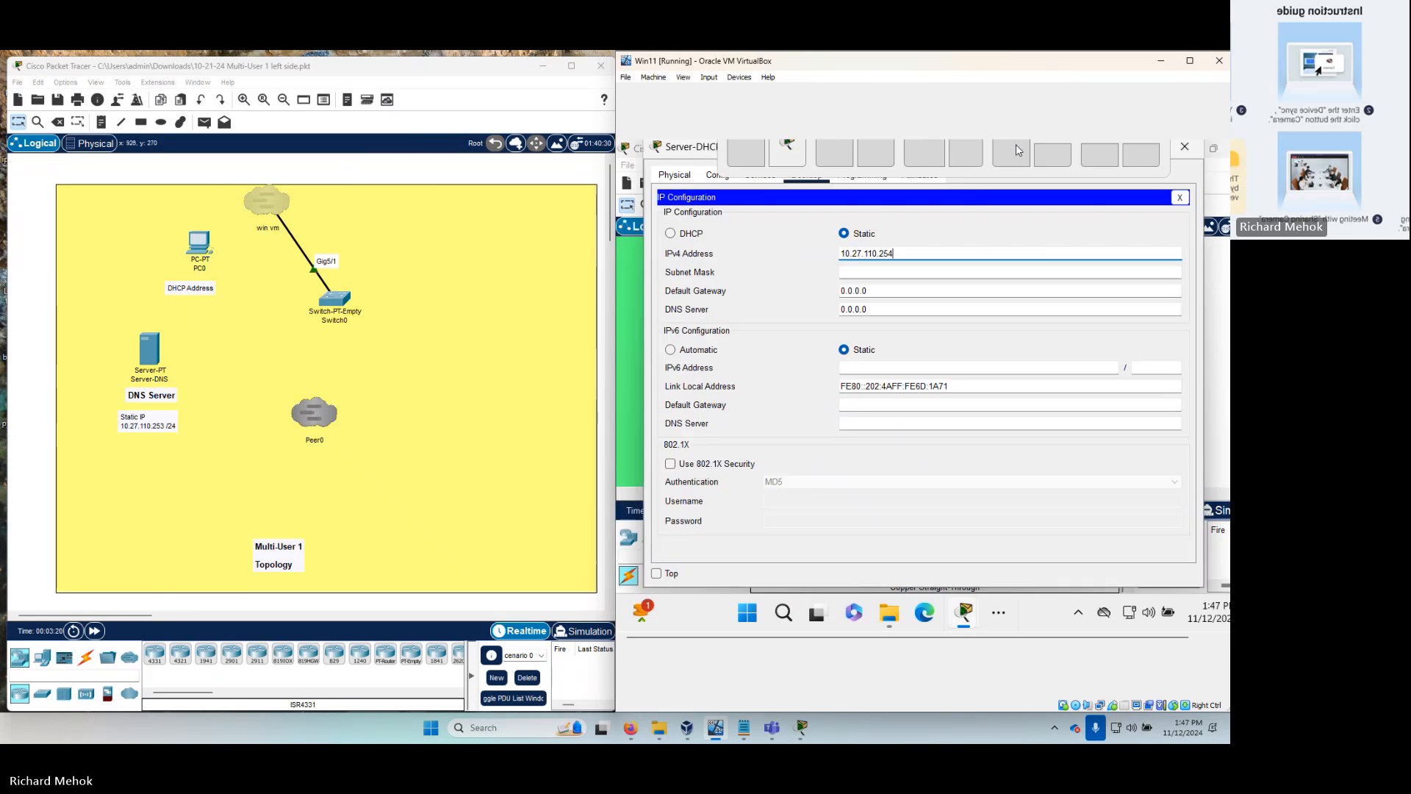
left_click(873, 272)
left_click_drag(892, 272, 606, 258)
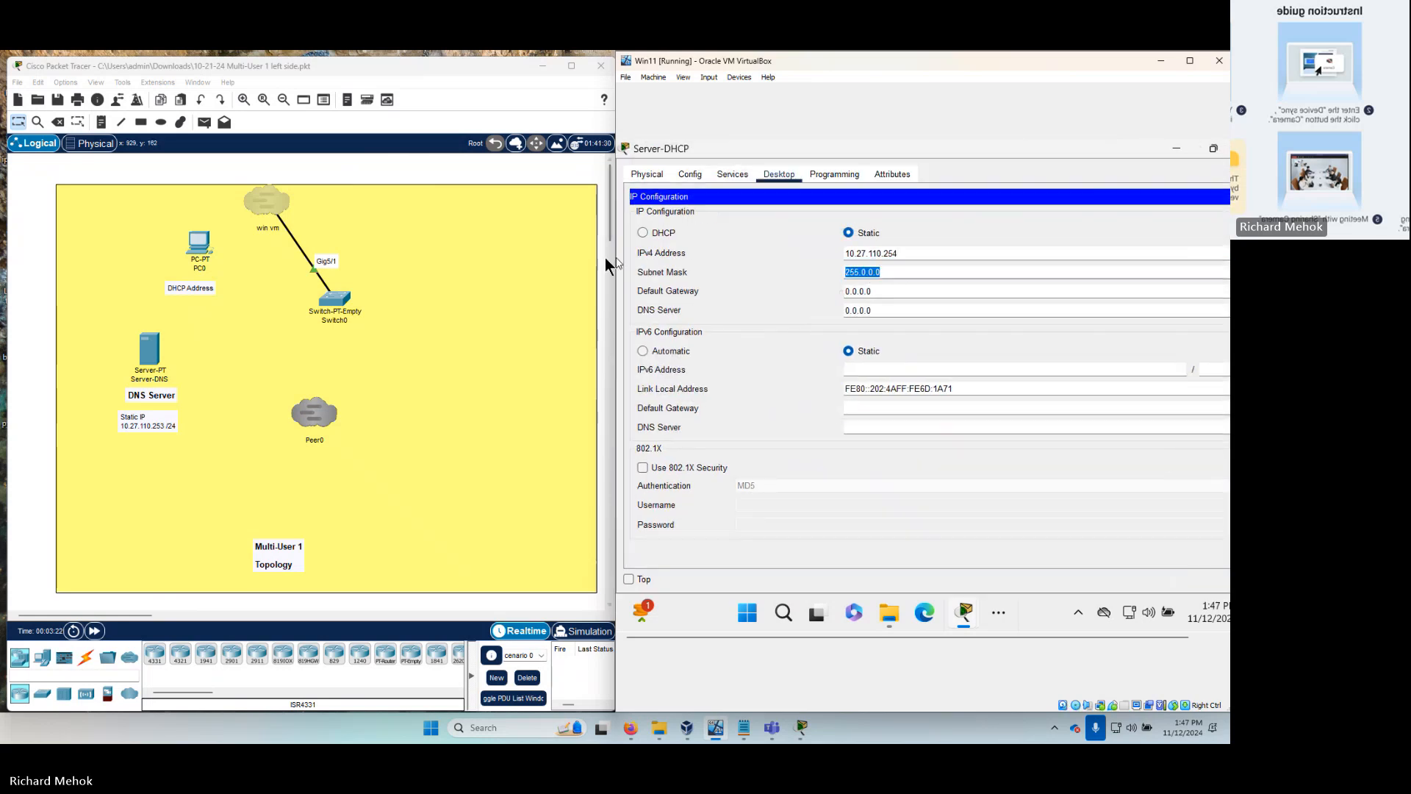
type("255.255.")
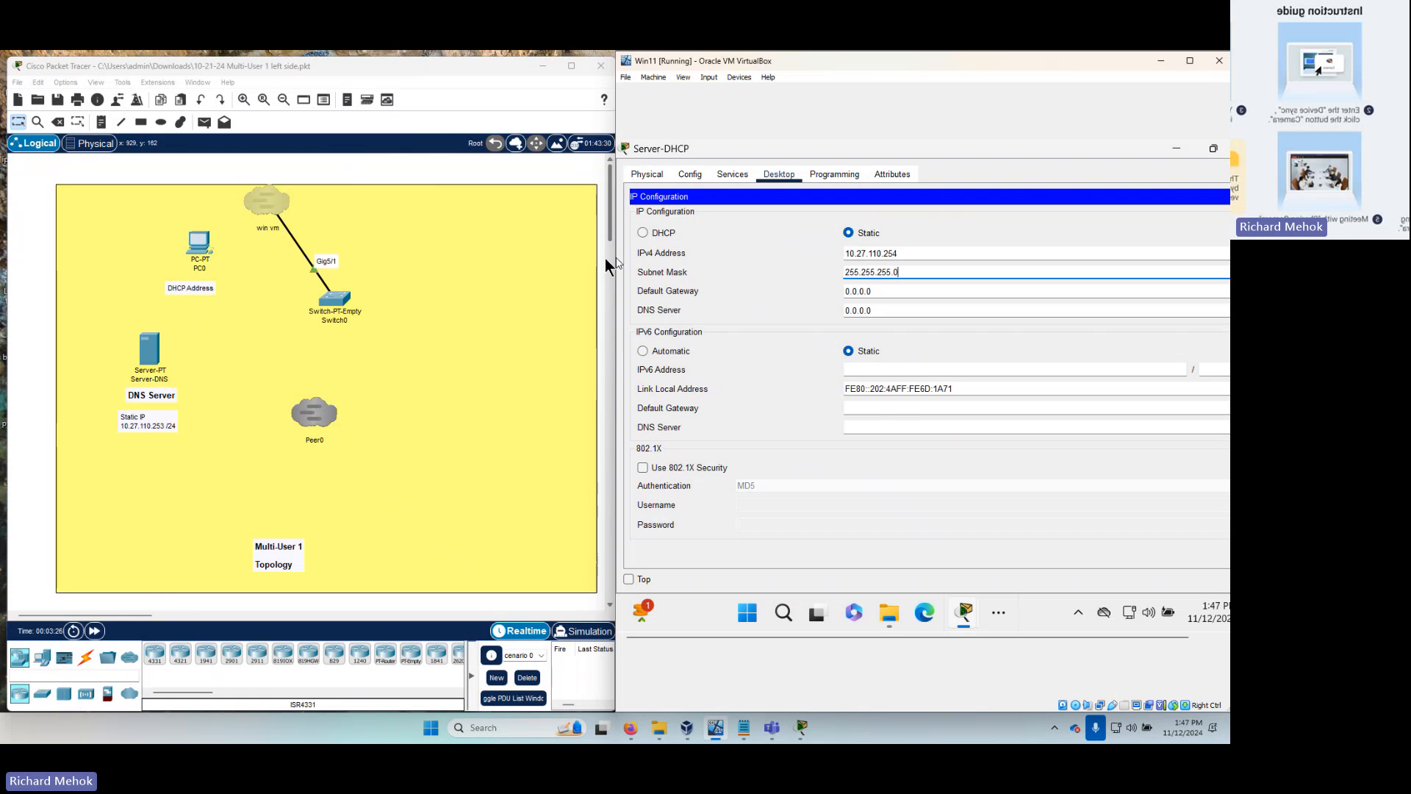
type("255.0")
- Set Server-DHCP's DNS server to 10.27.110.253, reusing a copy of its own IPv4 address as the starting text
key("Tab")
key("Tab")
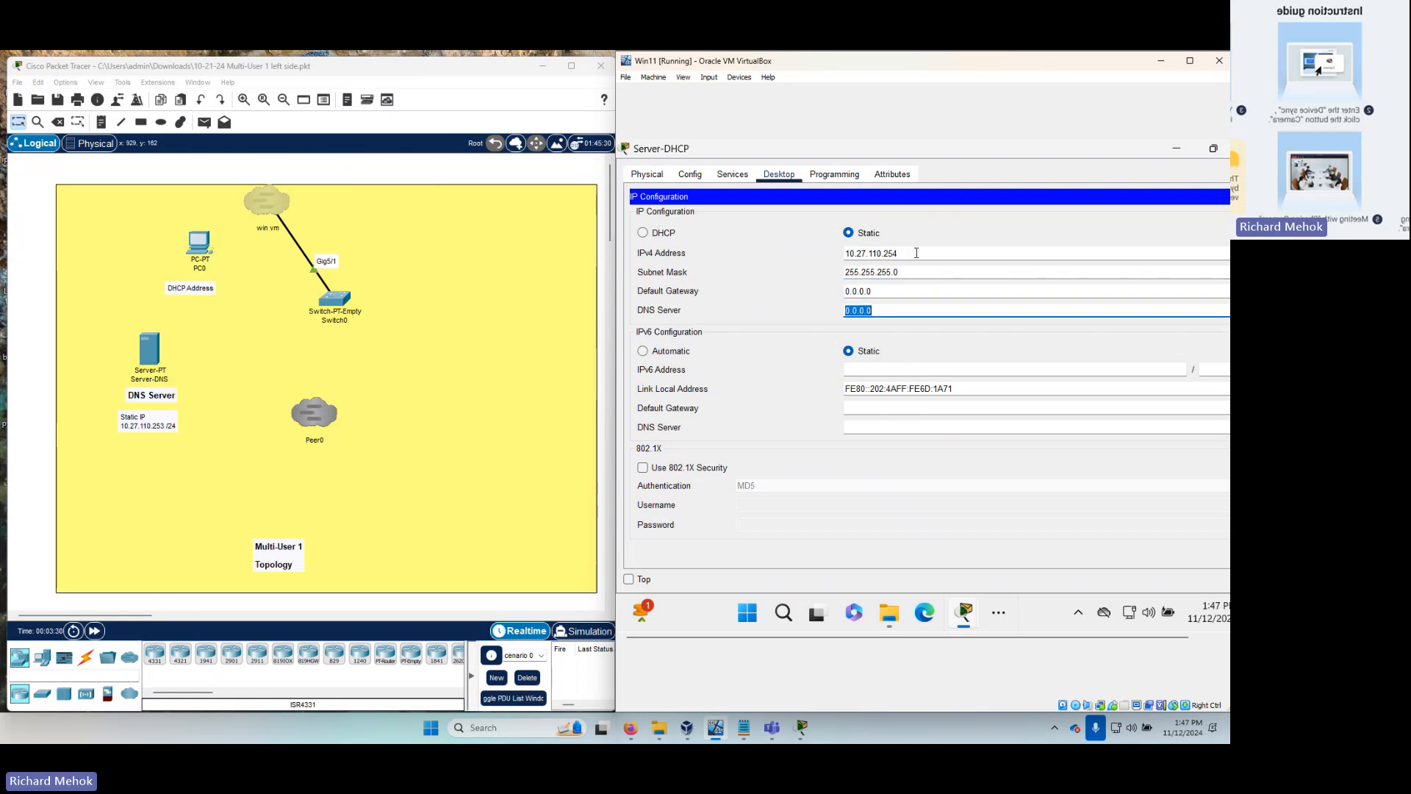
left_click_drag(916, 253, 833, 256)
key("ctrl+c")
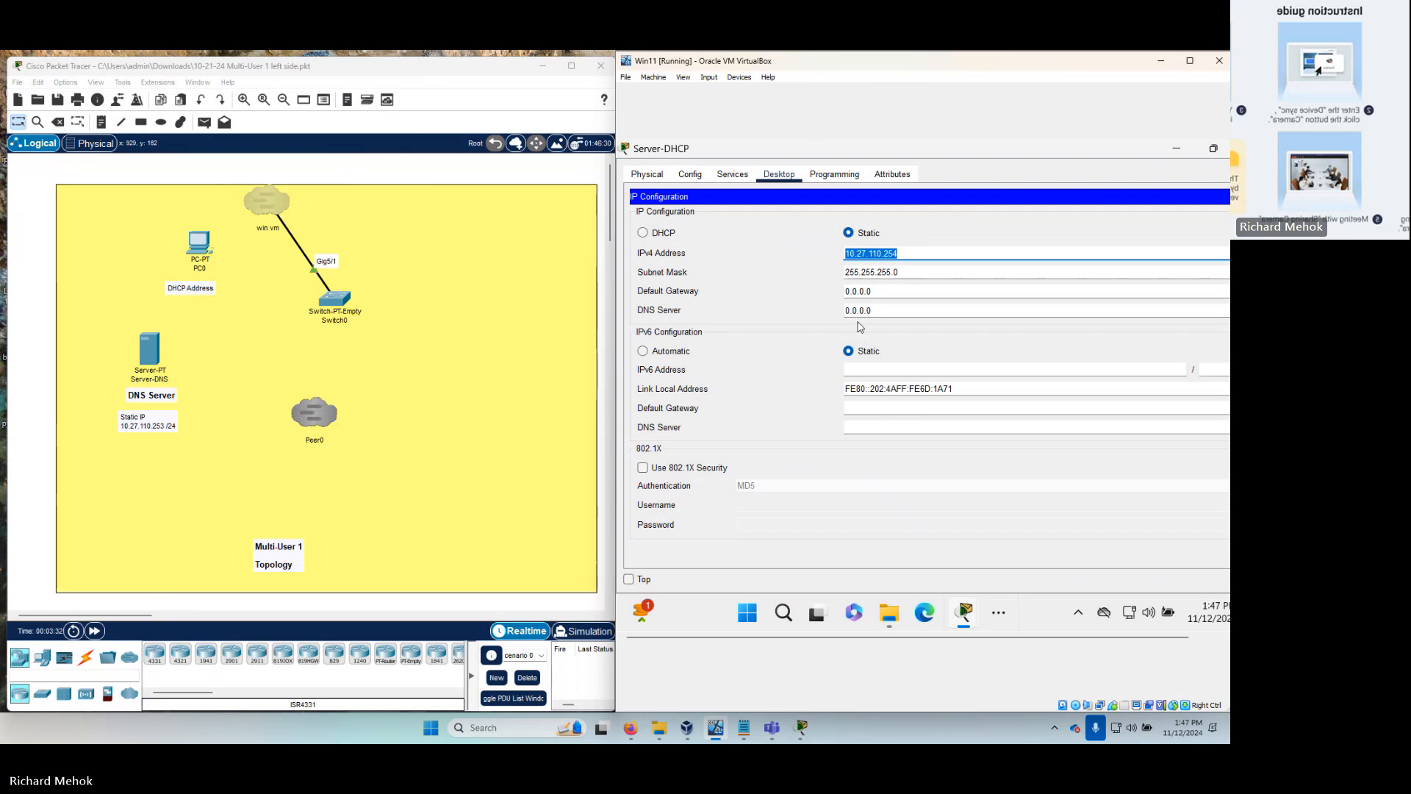
left_click_drag(872, 311, 823, 322)
key("ctrl+v")
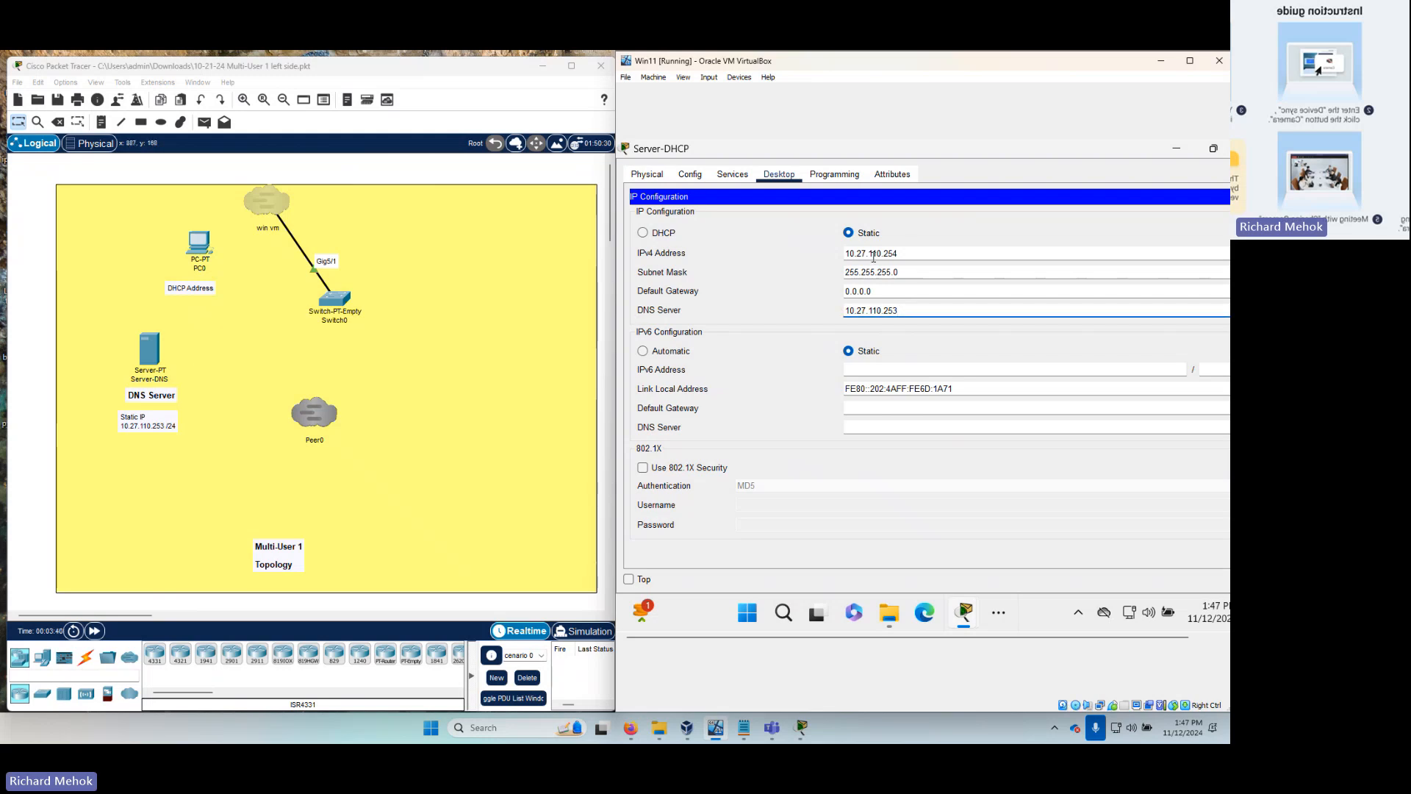
left_click(913, 251)
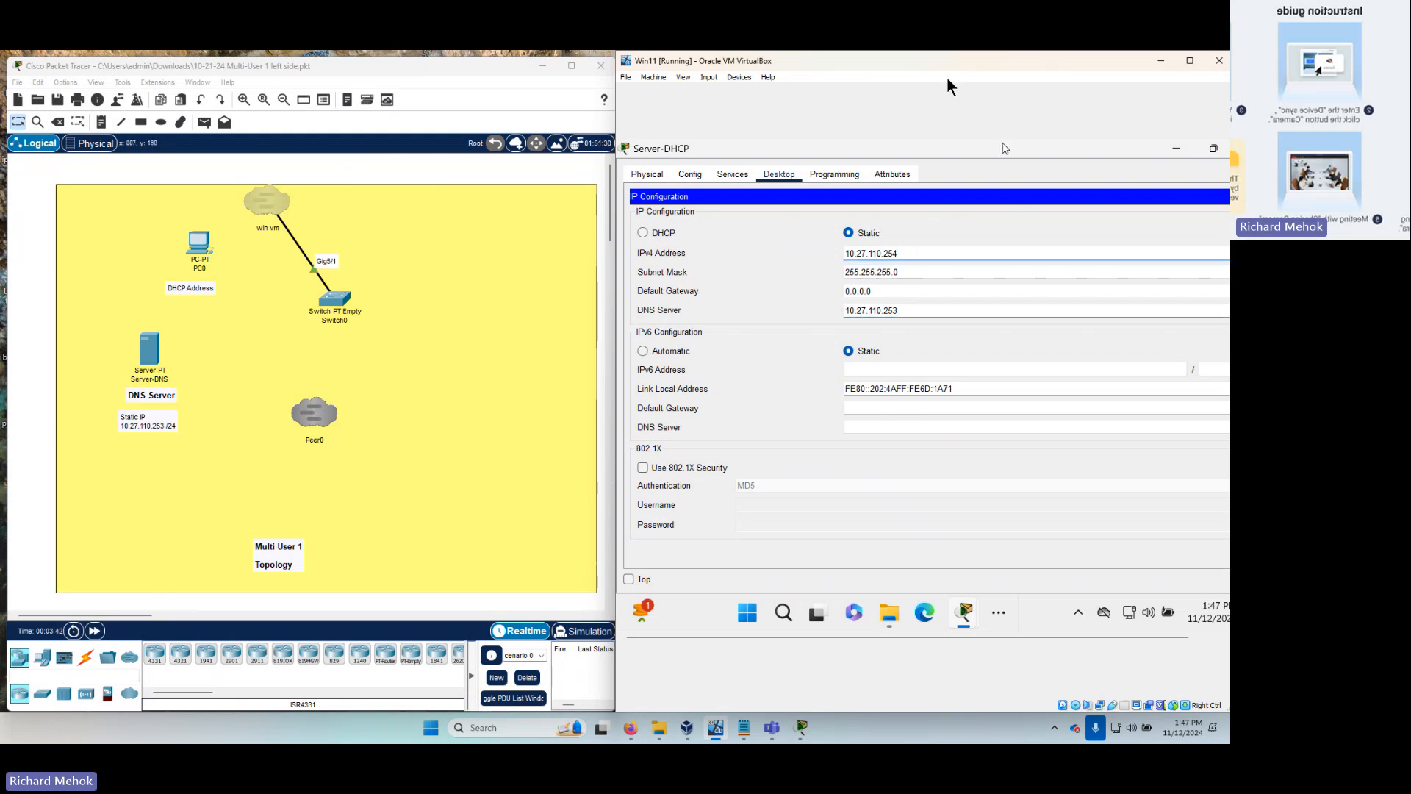
- Move and widen the virtual machine window to show the whole Server-DHCP window, and close its IP configuration
left_click(1151, 197)
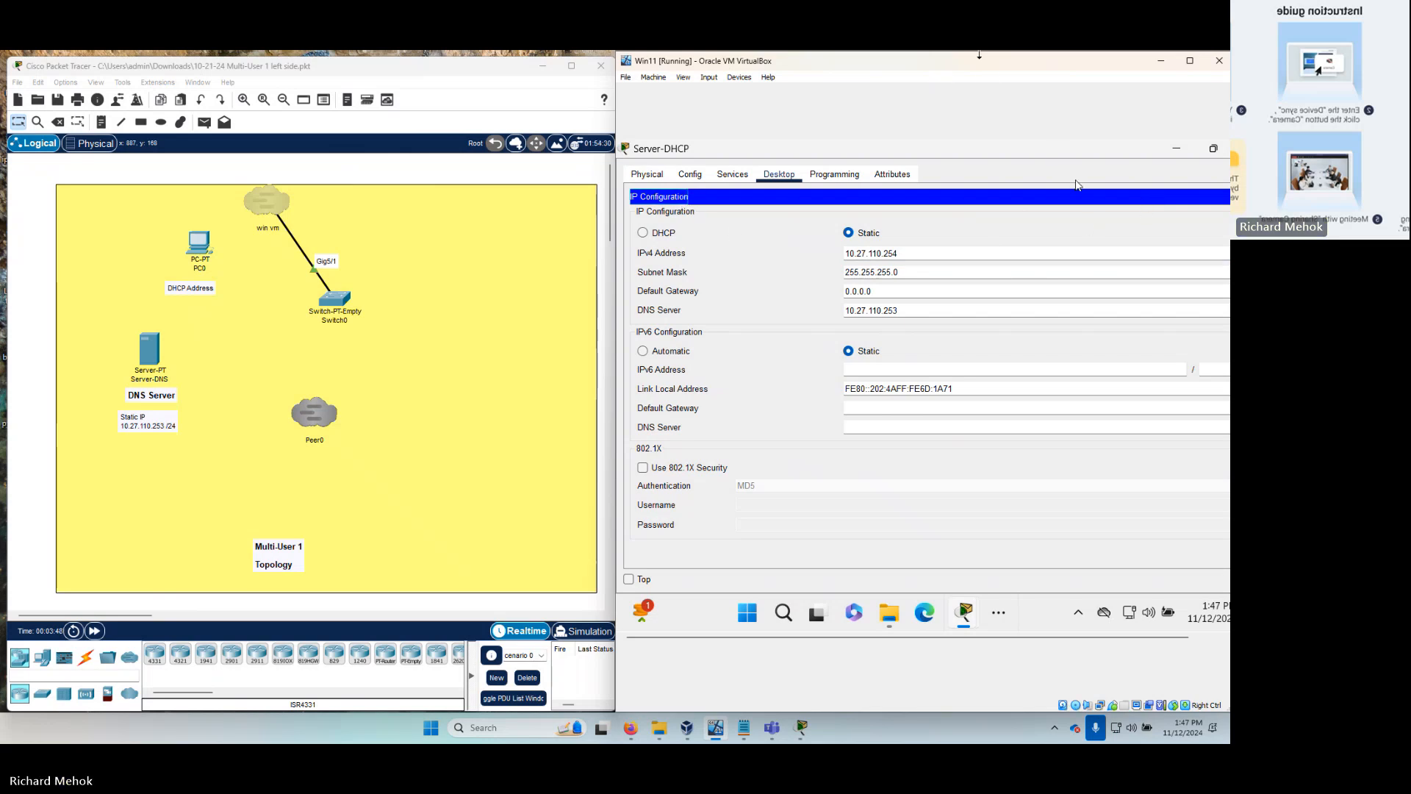
left_click_drag(981, 64, 861, 63)
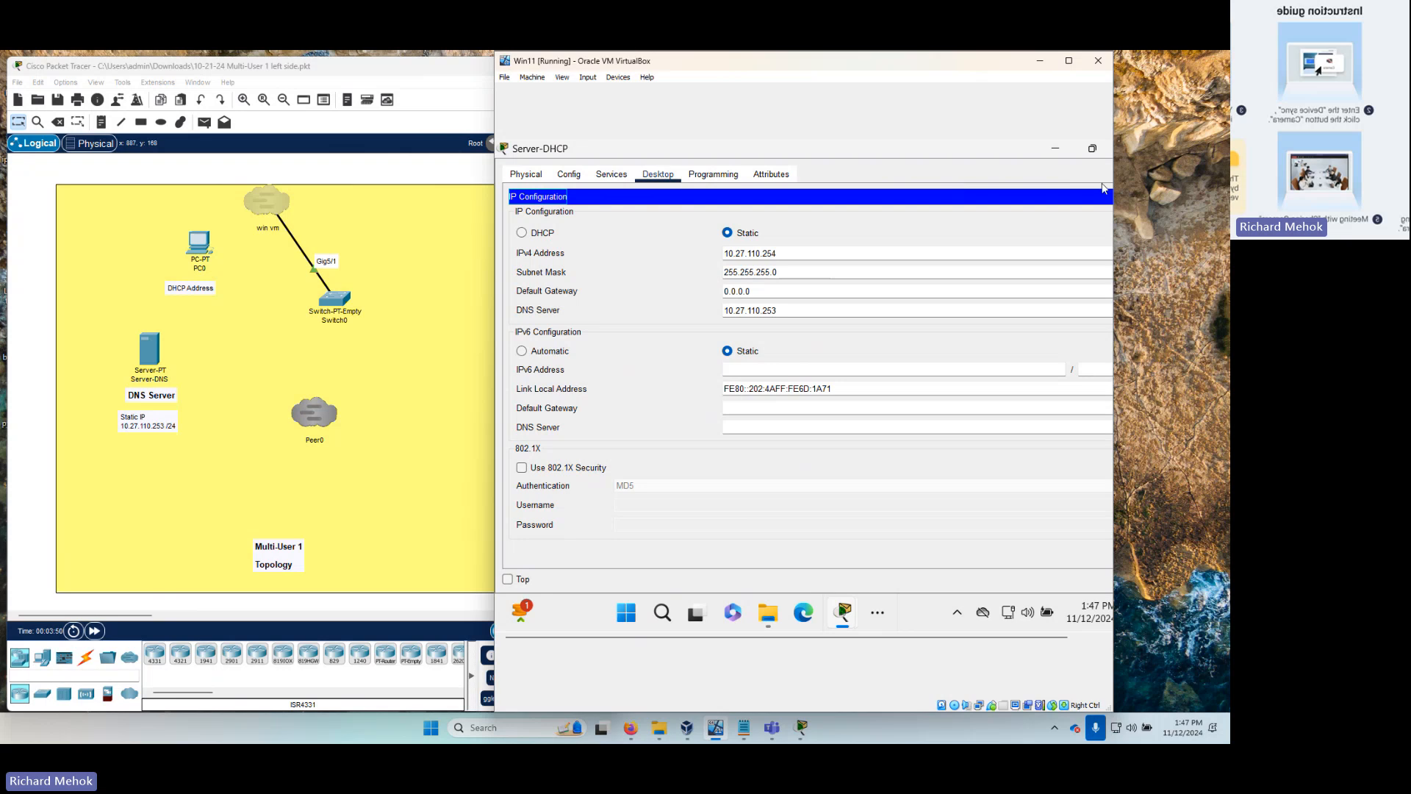
left_click_drag(1113, 189, 1171, 202)
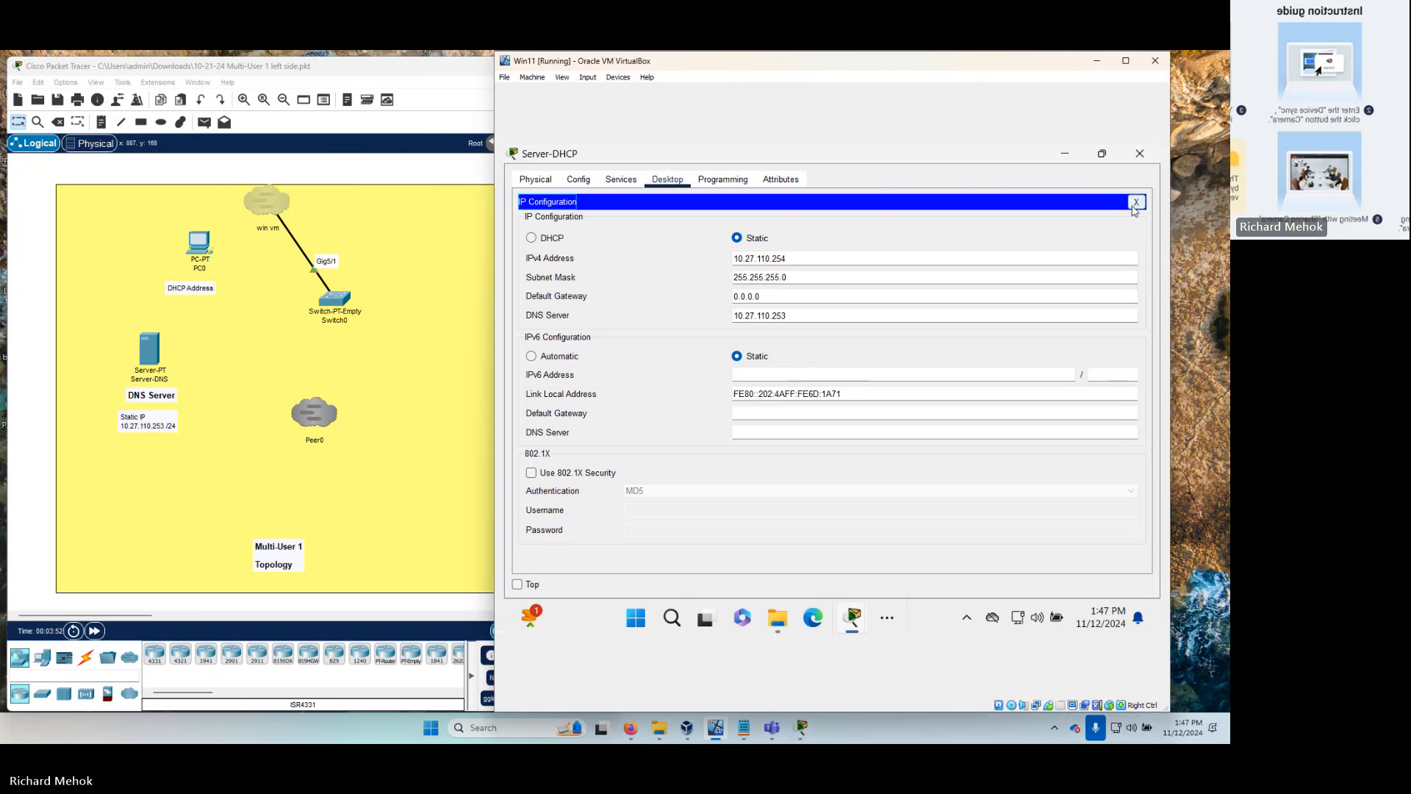
left_click(1136, 202)
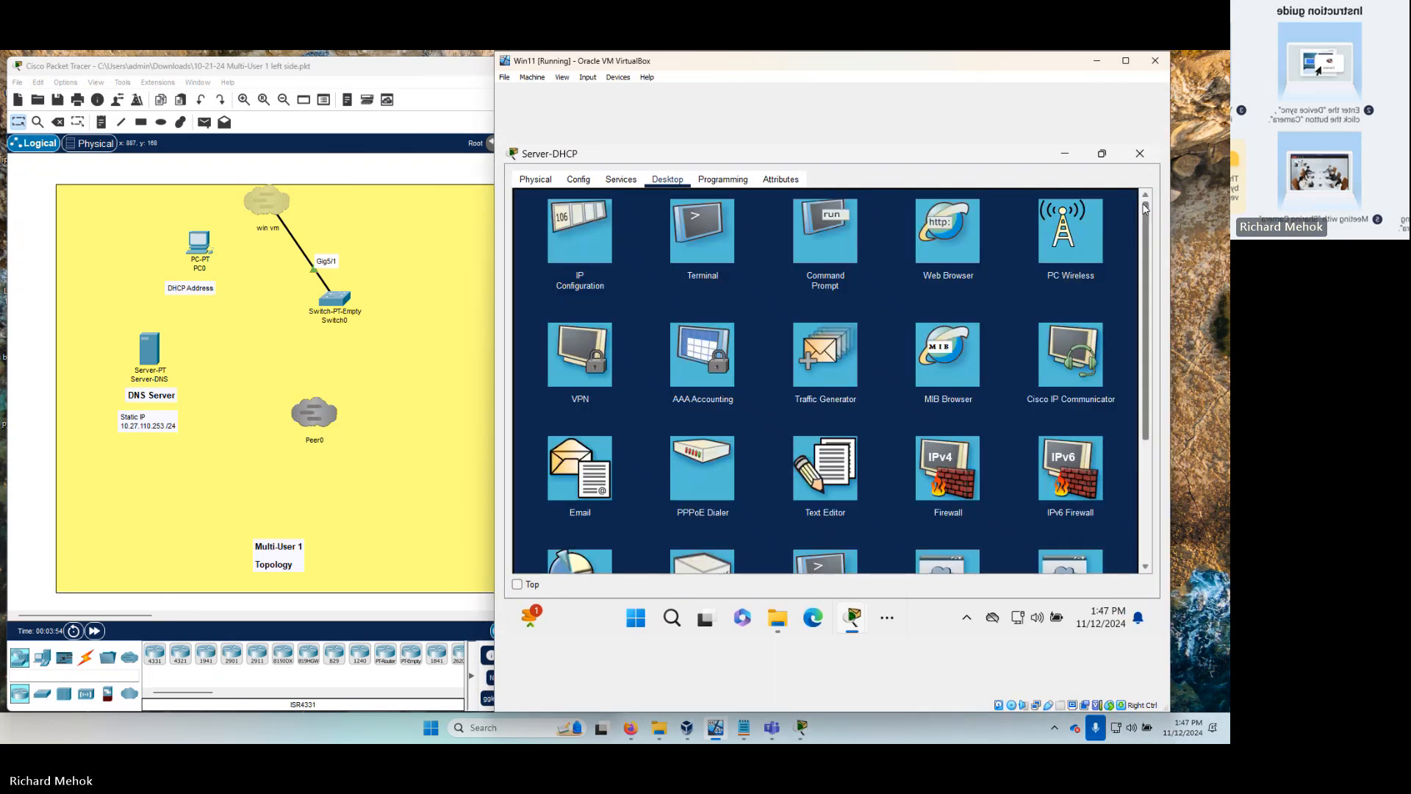
- Turn on Server-DHCP's DHCP service for the GigabitEthernet0 interface
left_click(621, 180)
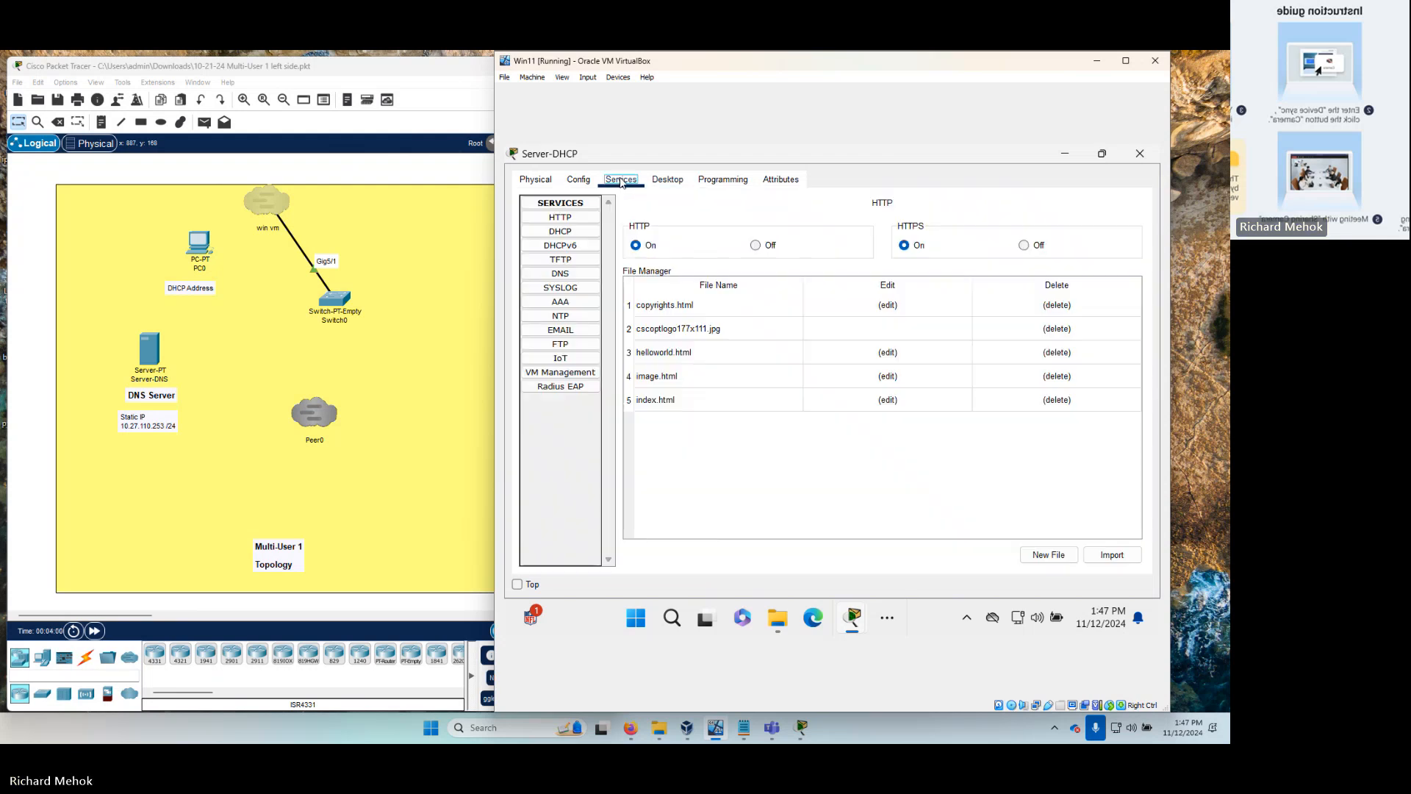
left_click(562, 230)
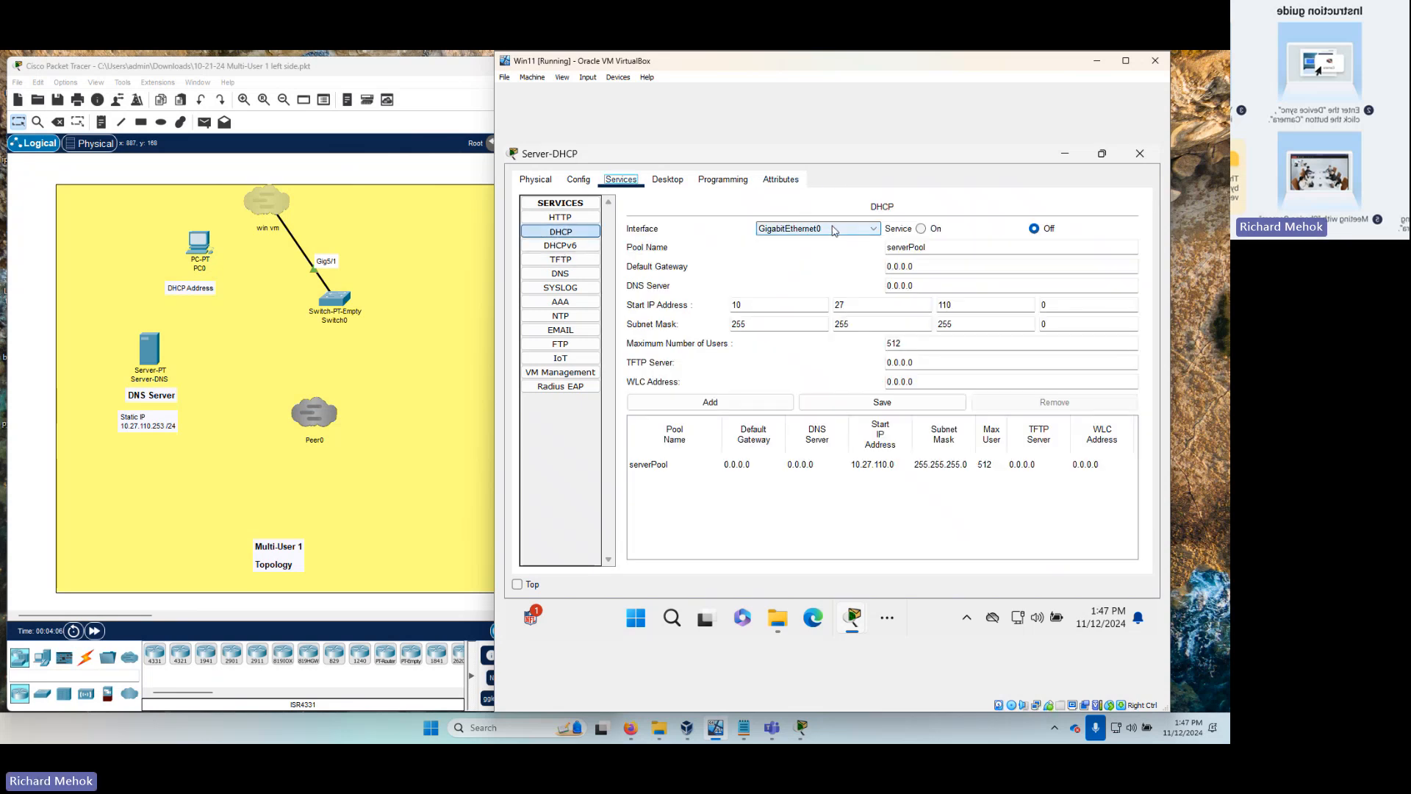
left_click(834, 230)
left_click(808, 240)
left_click(922, 229)
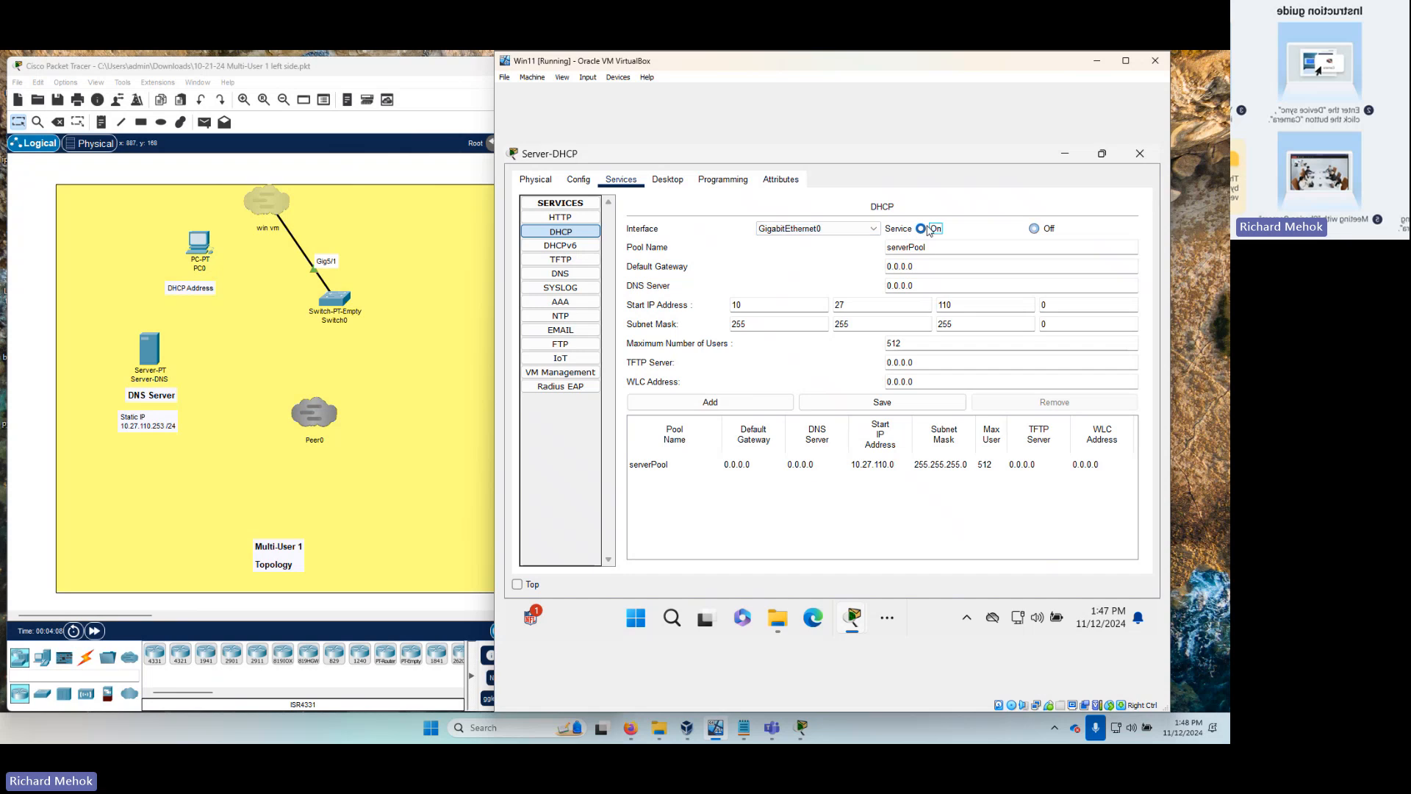
- Set the DNS server of the DHCP pool serverPool to 10.27.110.253
left_click(929, 269)
left_click(928, 279)
key("ctrl+a")
type("10.27.110.254")
left_click(911, 286)
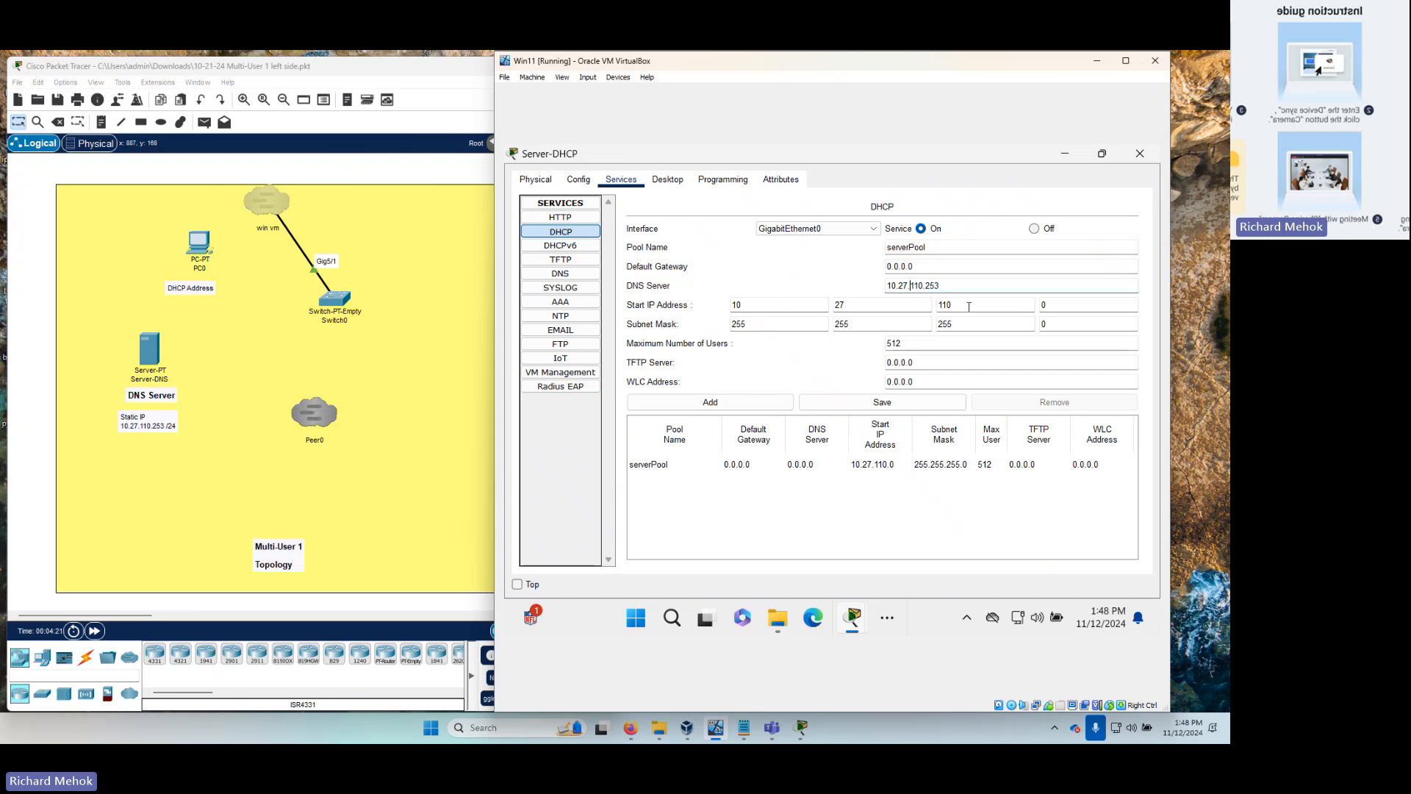
- Set serverPool's start IP address to 10.27.110.100, save the pool and close the Server-DHCP window
left_click(1041, 308)
type("100")
double_click(1060, 305)
left_click(854, 409)
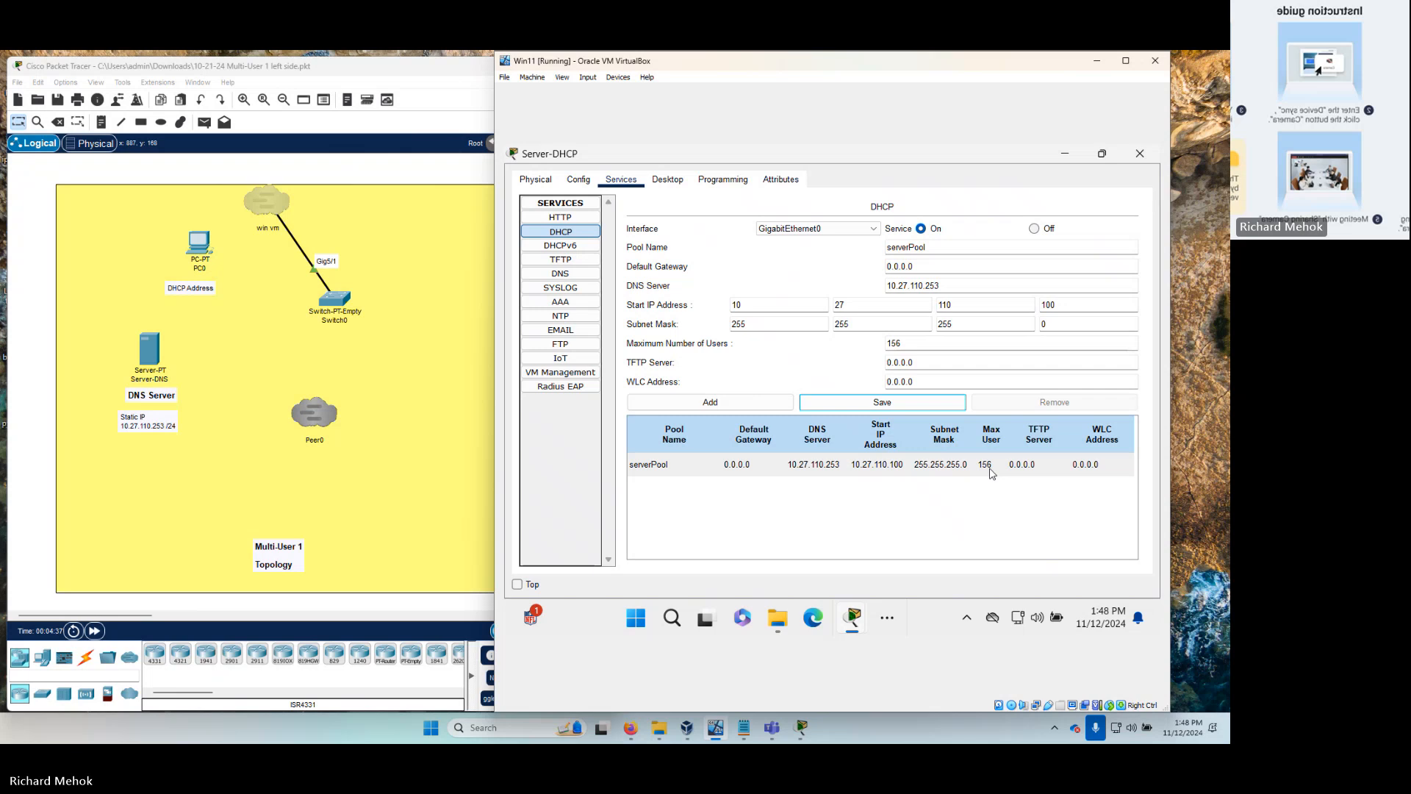
left_click(1139, 156)
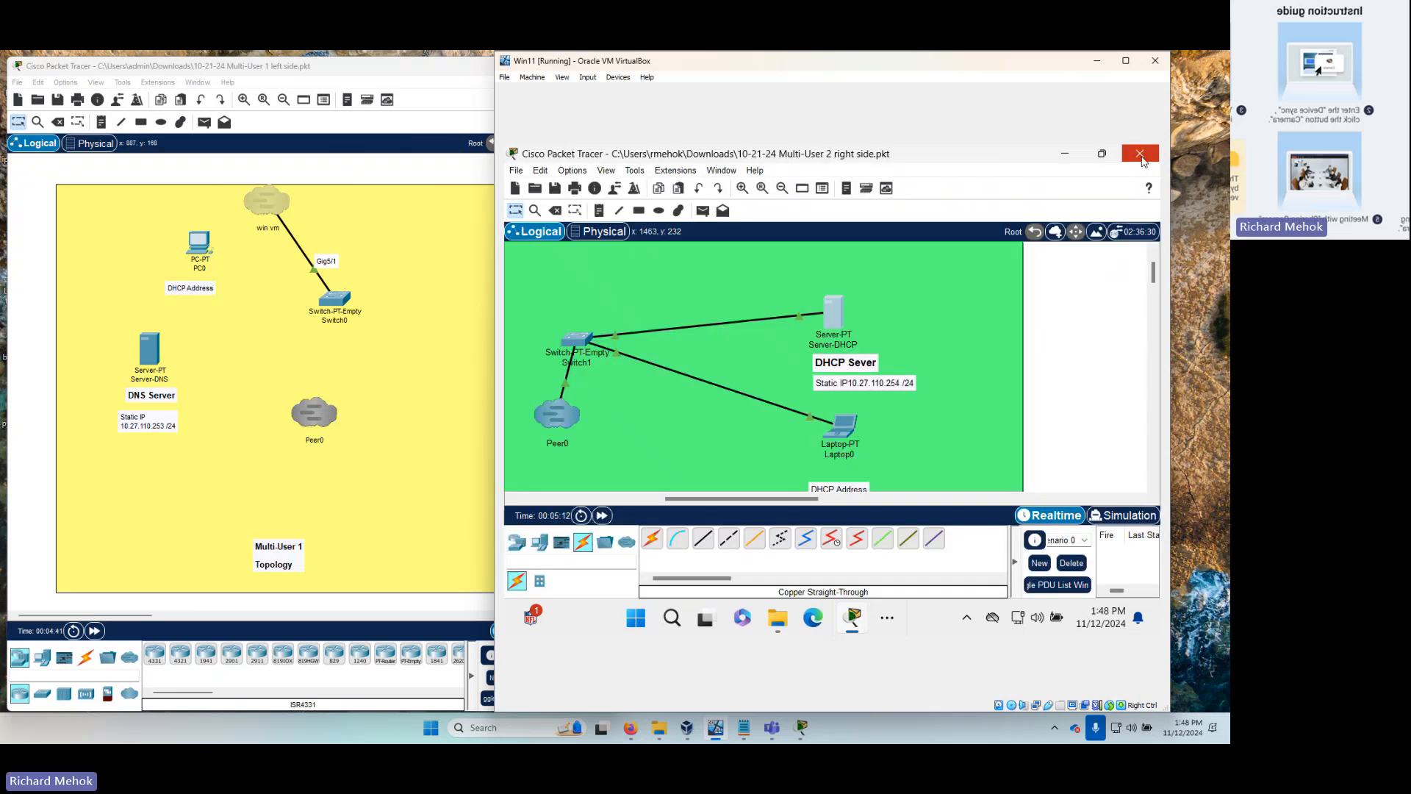
- Switch Laptop0's IPv4 configuration to DHCP and close the laptop's window
left_click(843, 427)
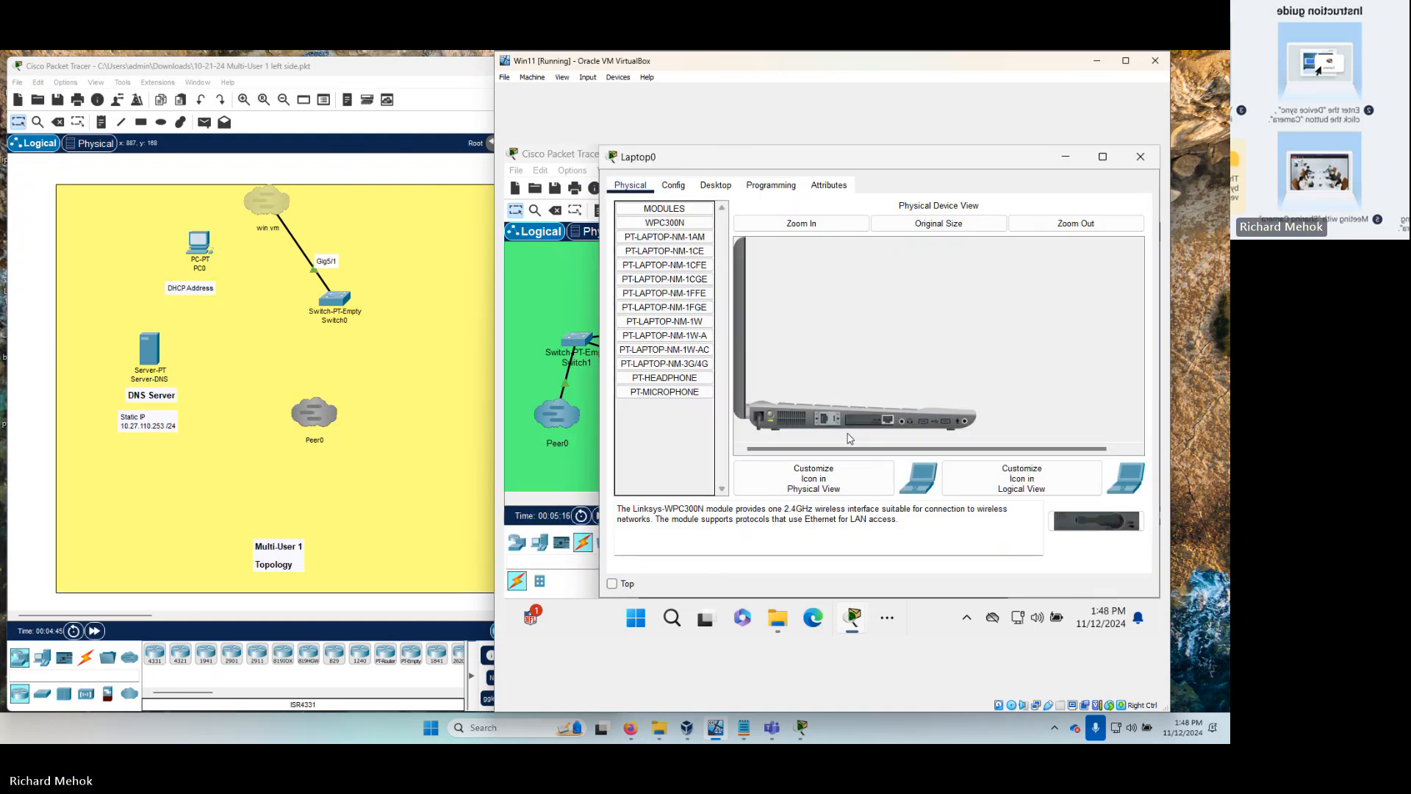
left_click(715, 185)
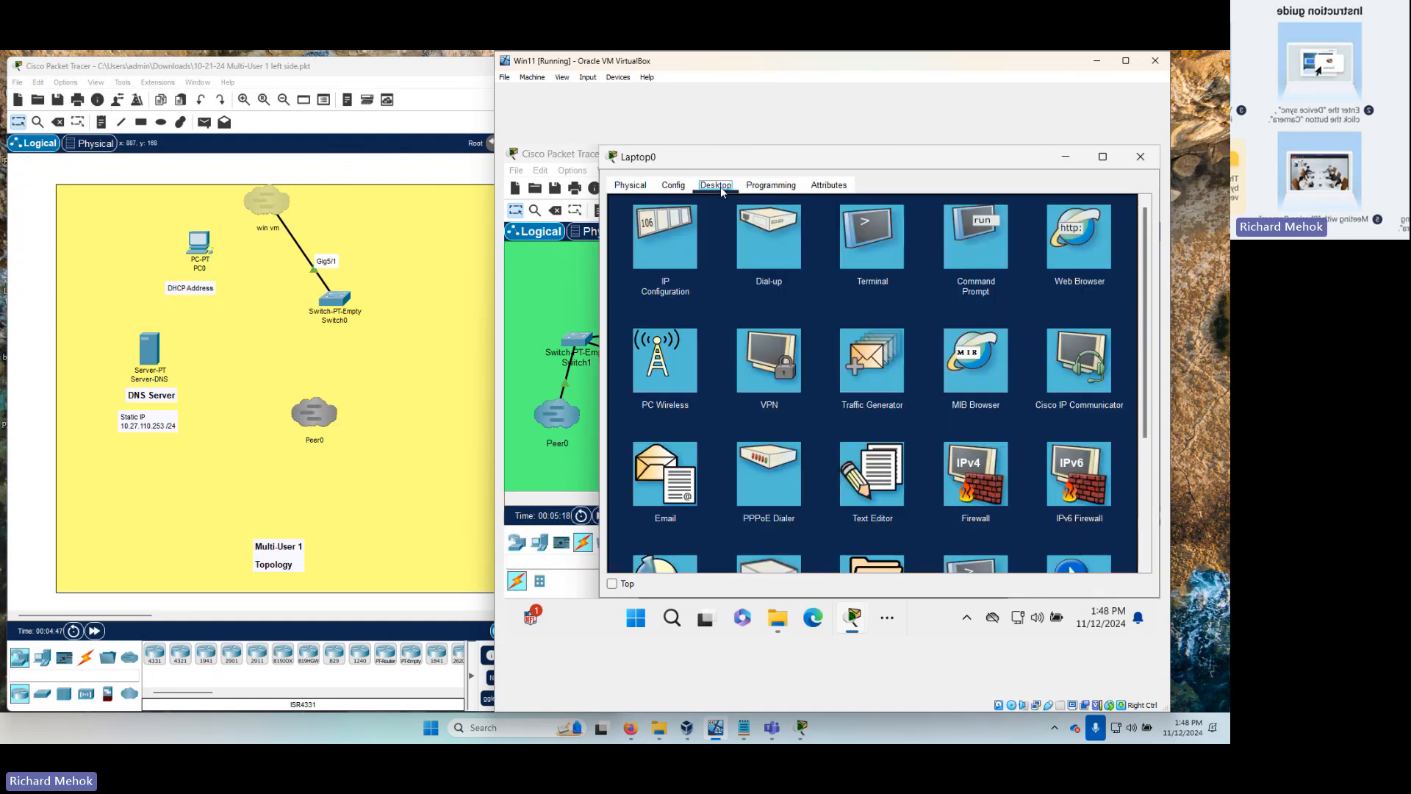
left_click(677, 231)
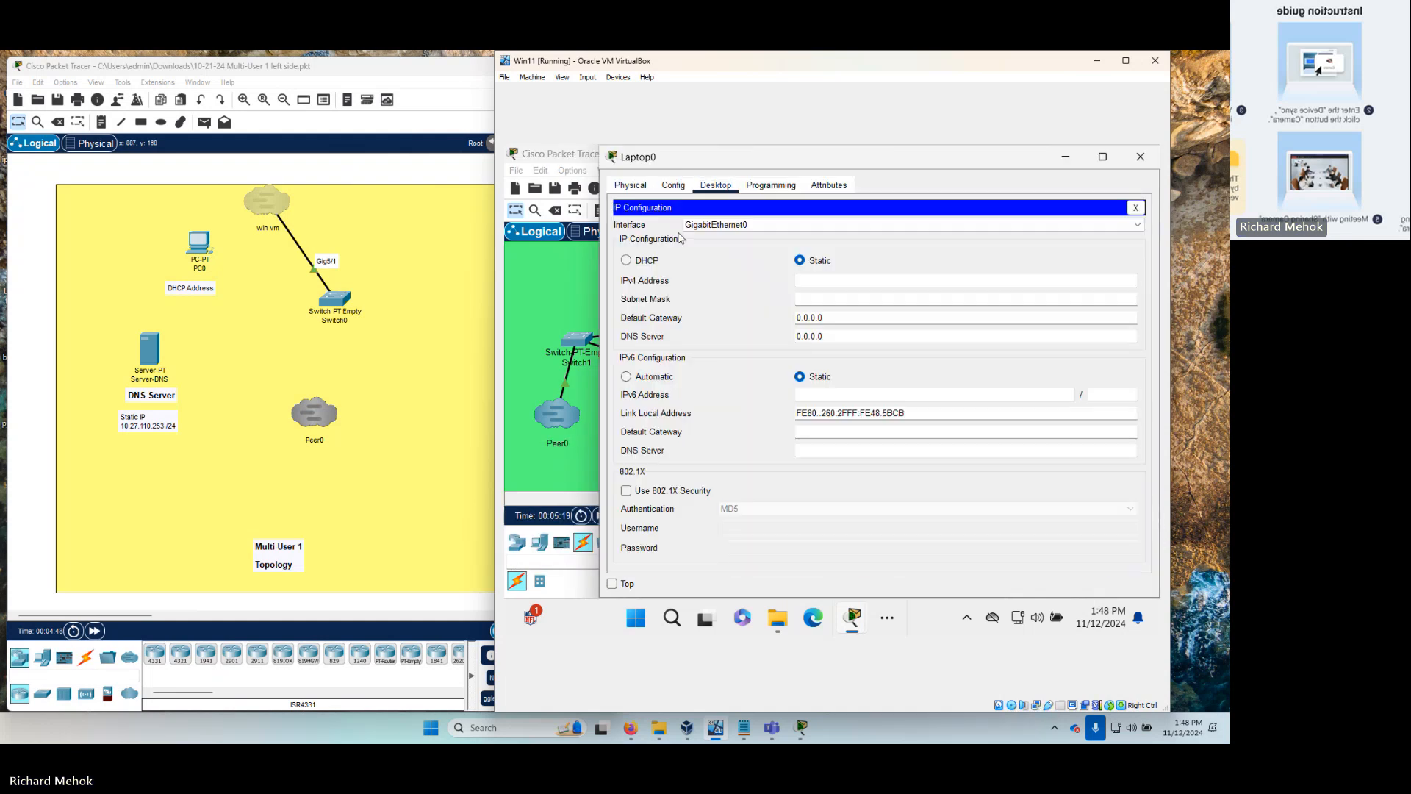
left_click(651, 262)
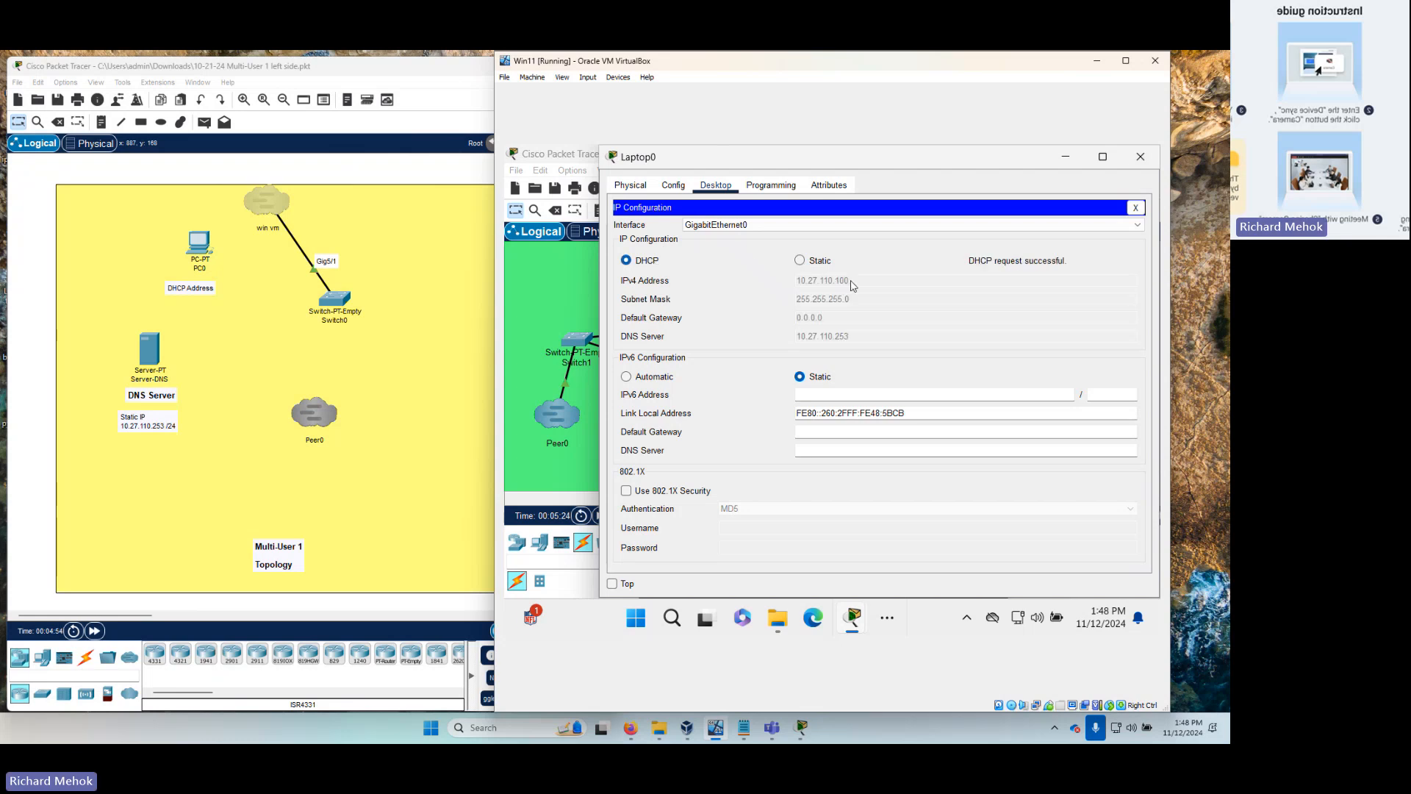
left_click(1135, 209)
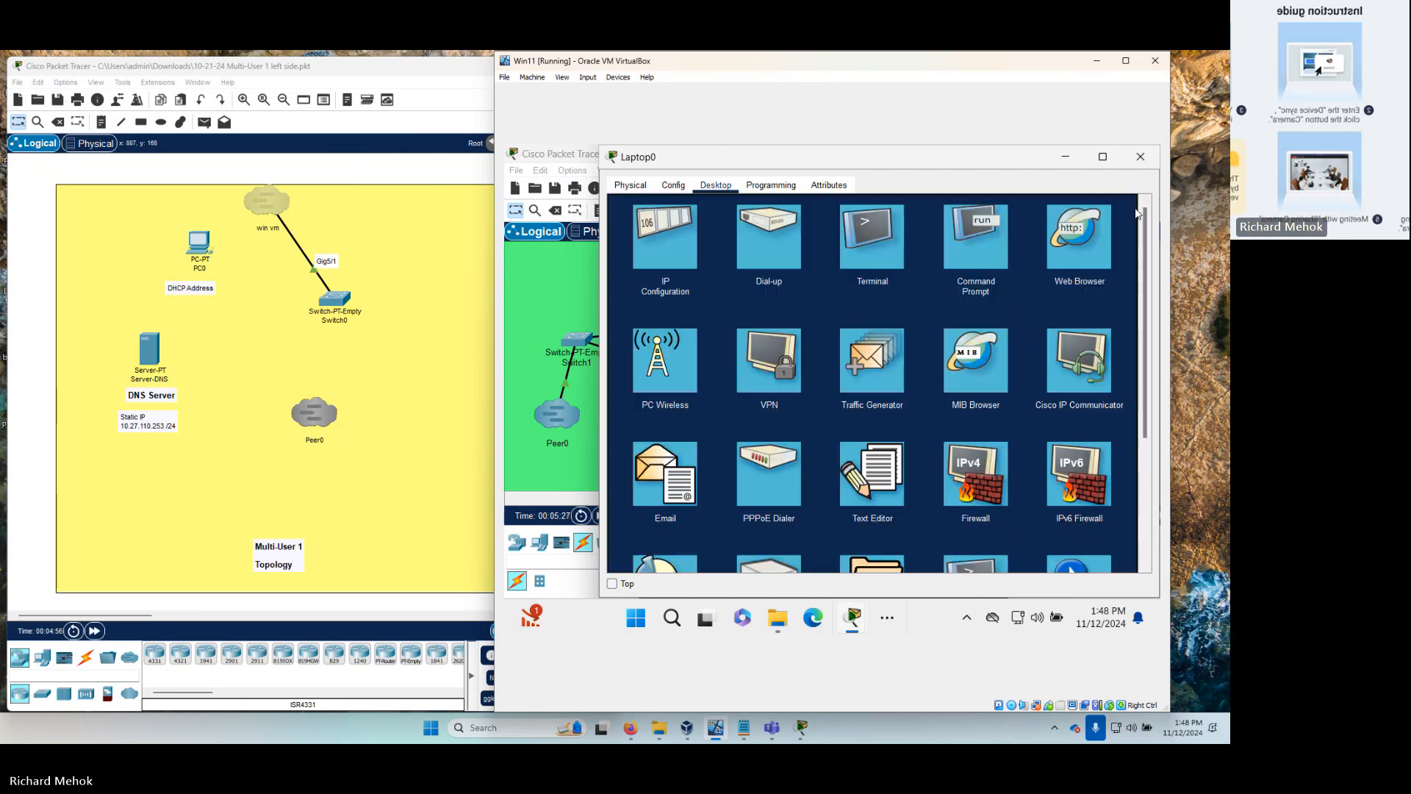
left_click(1139, 156)
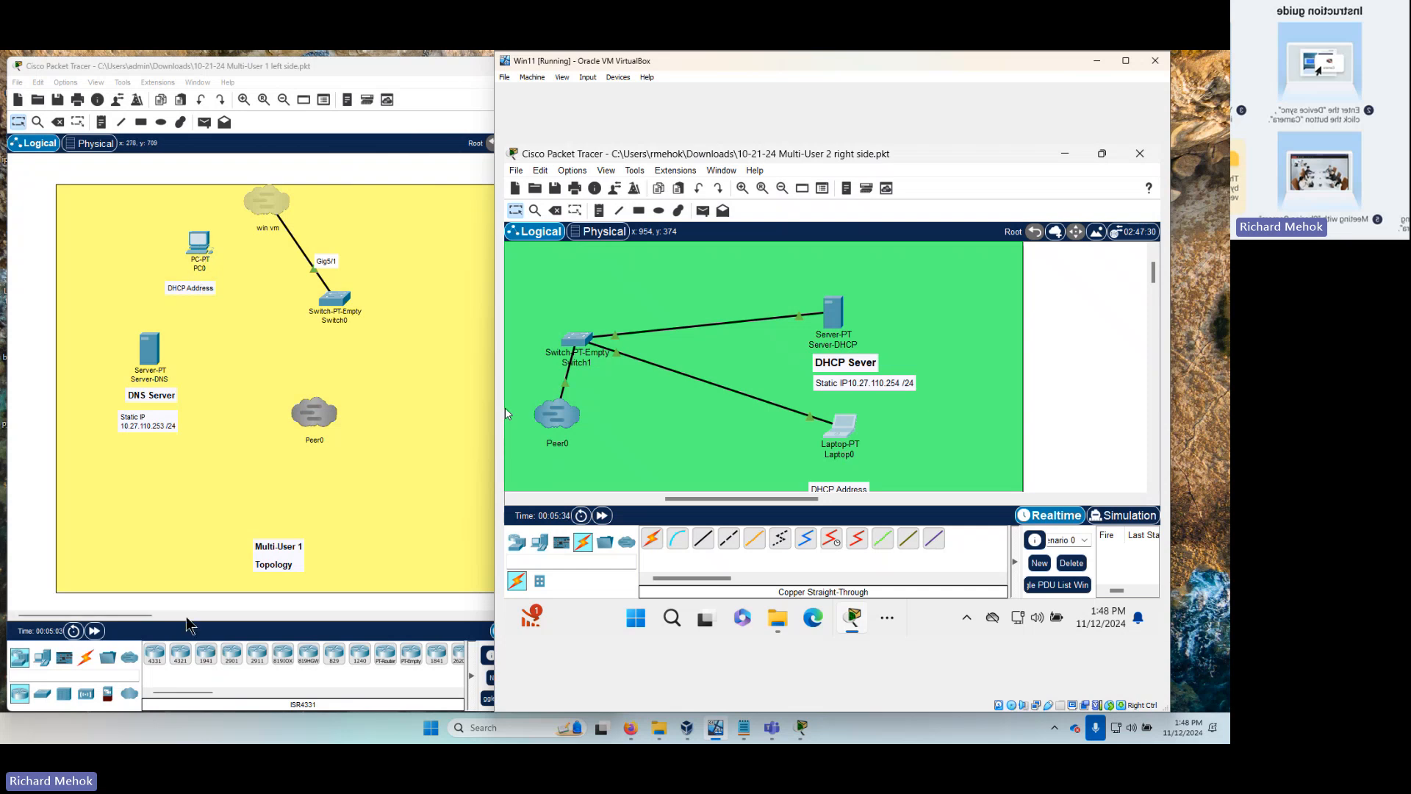
- In the Multi-User 1 topology, cable PC0's GigabitEthernet0 to Switch0's GigabitEthernet0/1 with Copper Straight-Through and nudge PC0 slightly down
left_click(88, 657)
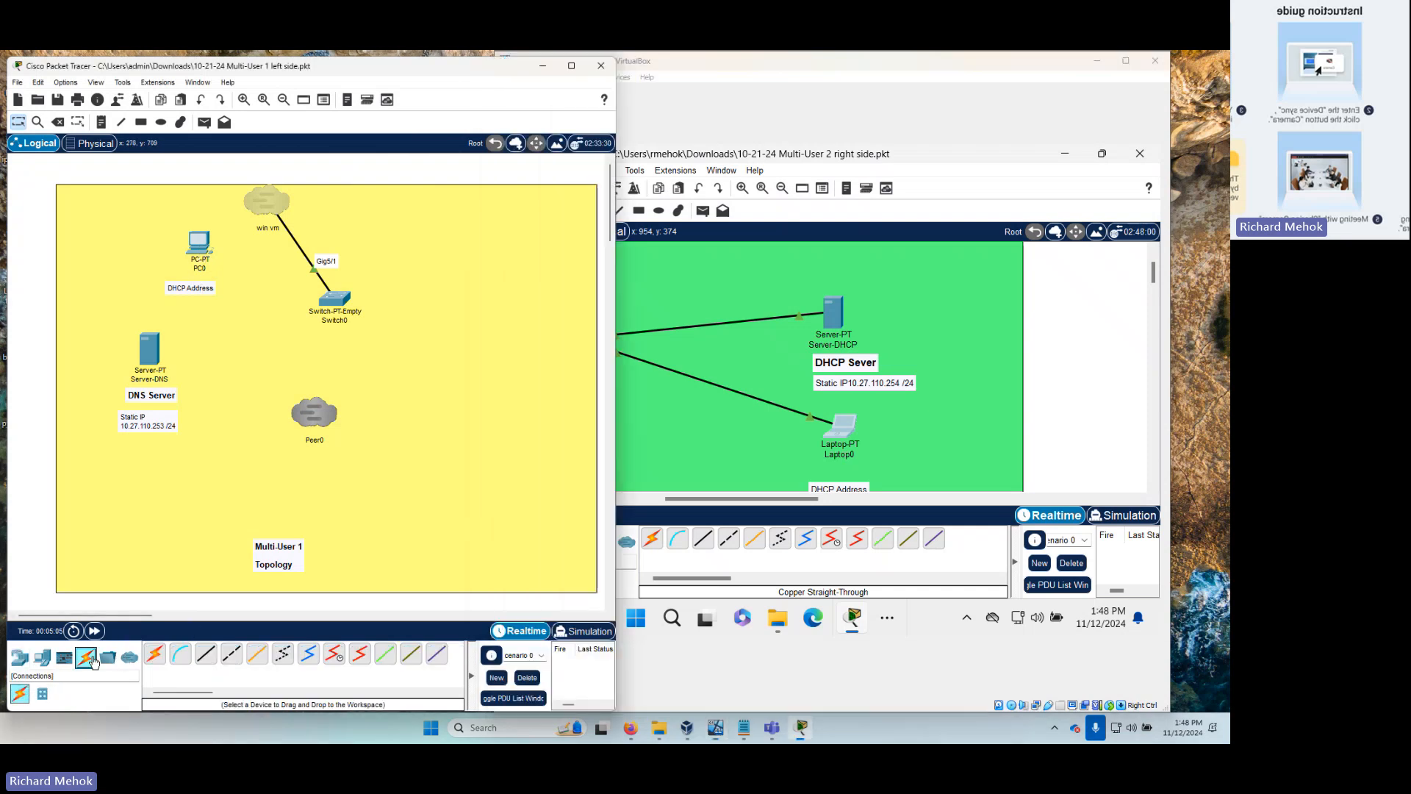
left_click(205, 653)
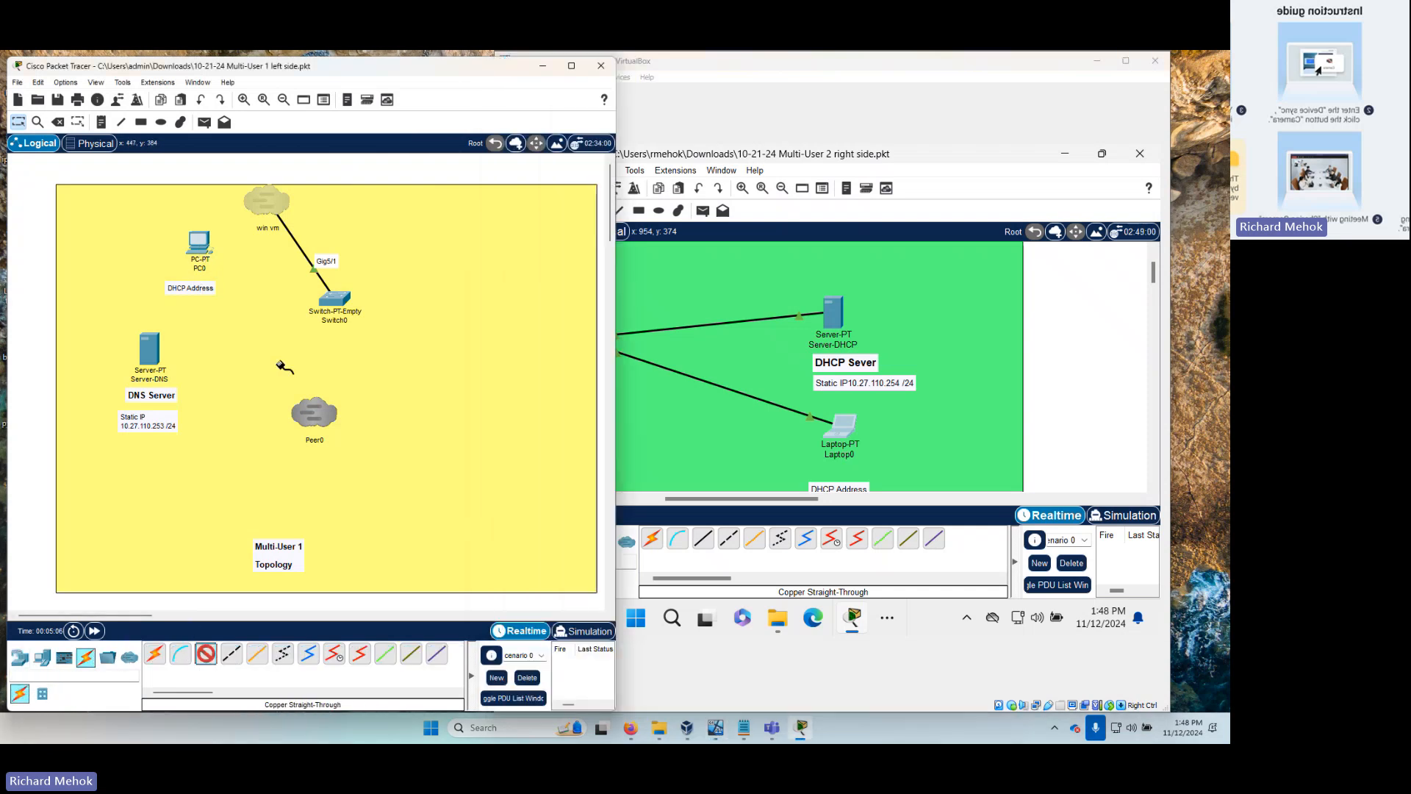
left_click(199, 249)
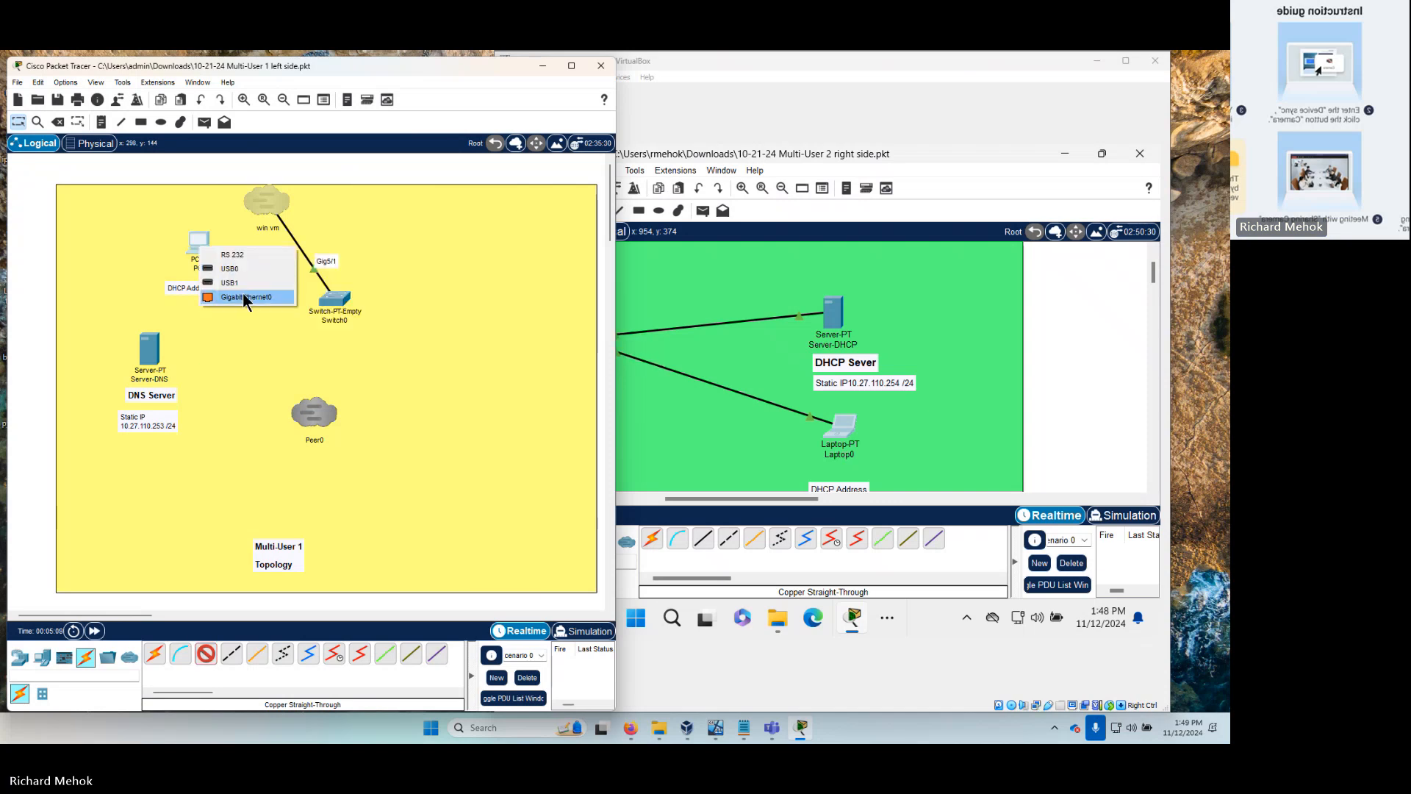
left_click(247, 297)
left_click(342, 308)
left_click(359, 323)
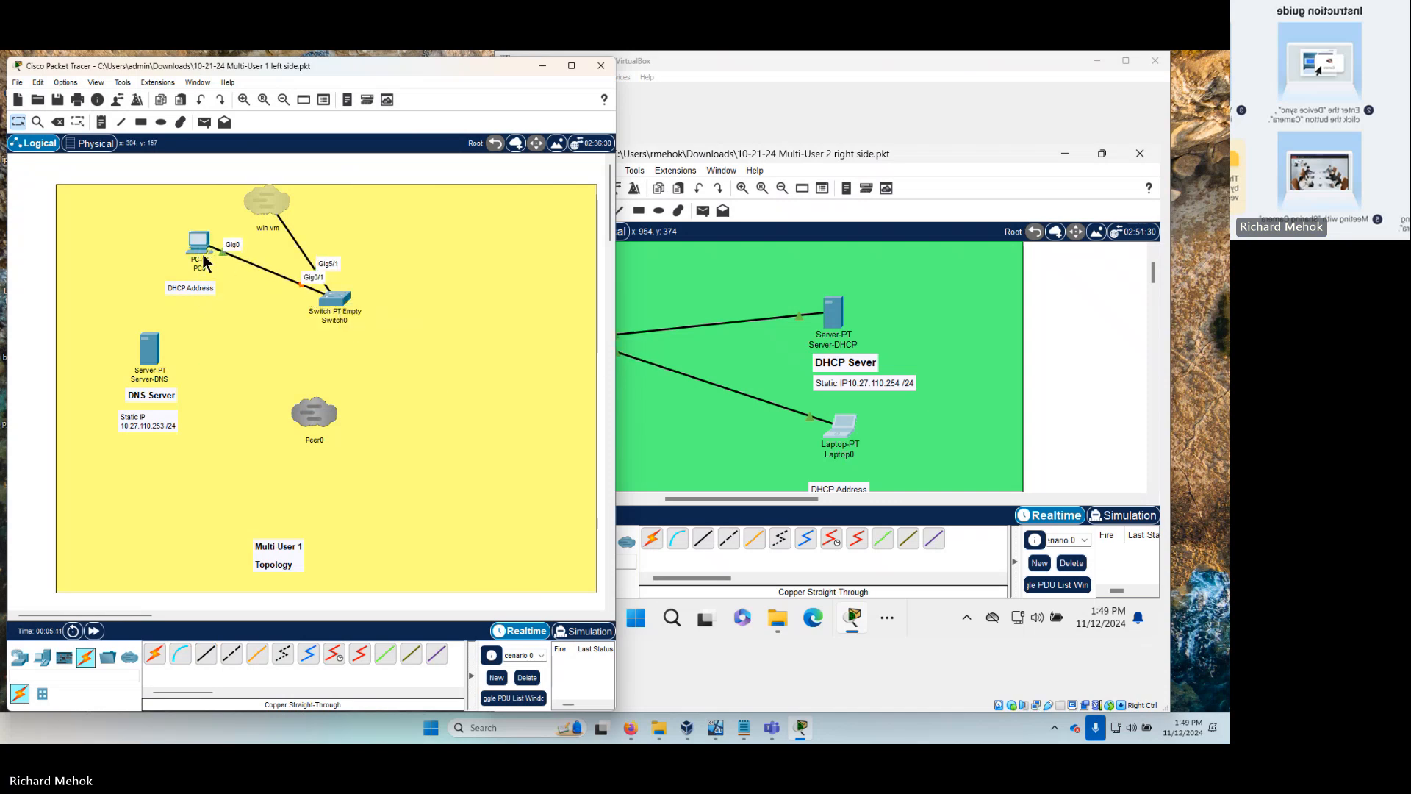
left_click_drag(202, 253, 200, 260)
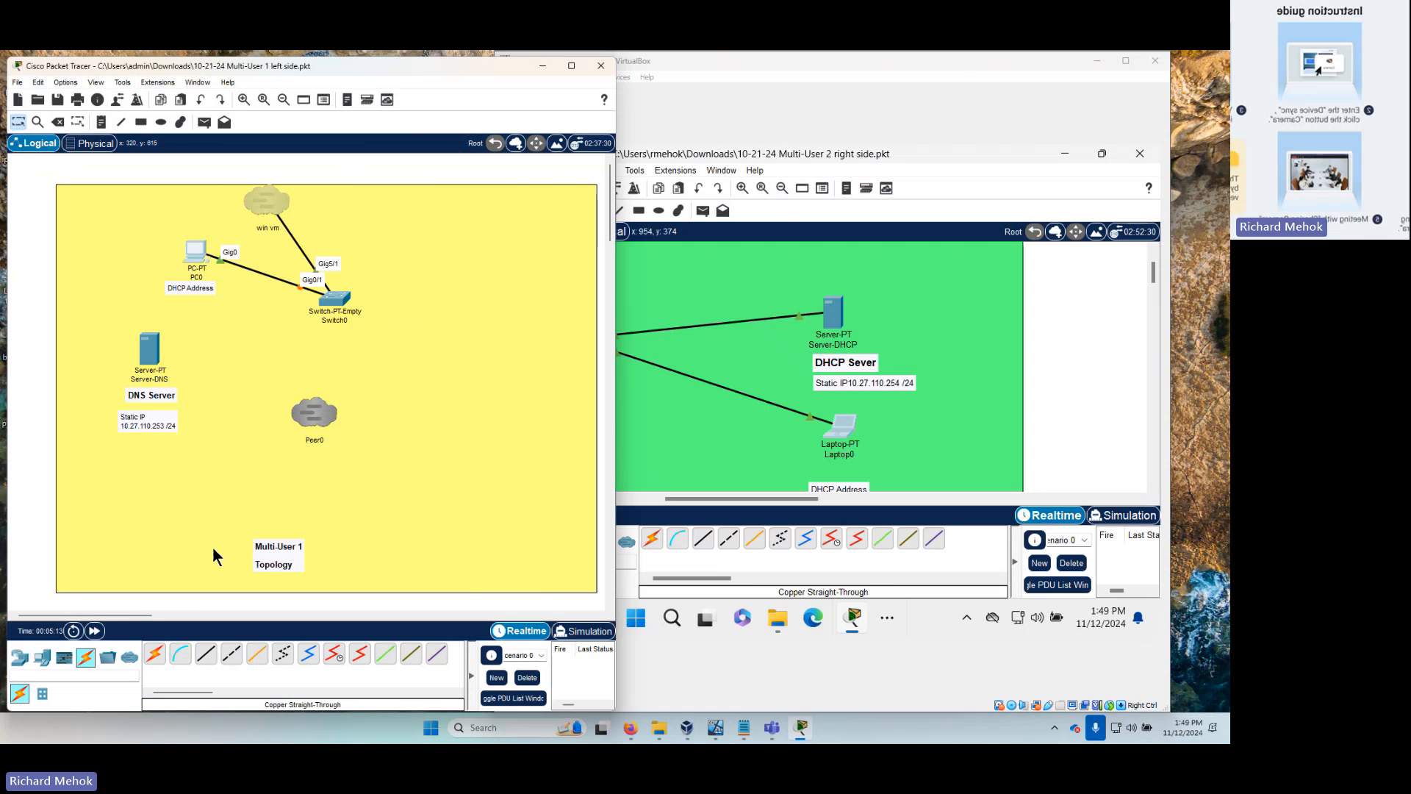
- Cable Server-DNS's GigabitEthernet0 to Switch0's GigabitEthernet1/1 with Copper Straight-Through
left_click(206, 653)
left_click(155, 358)
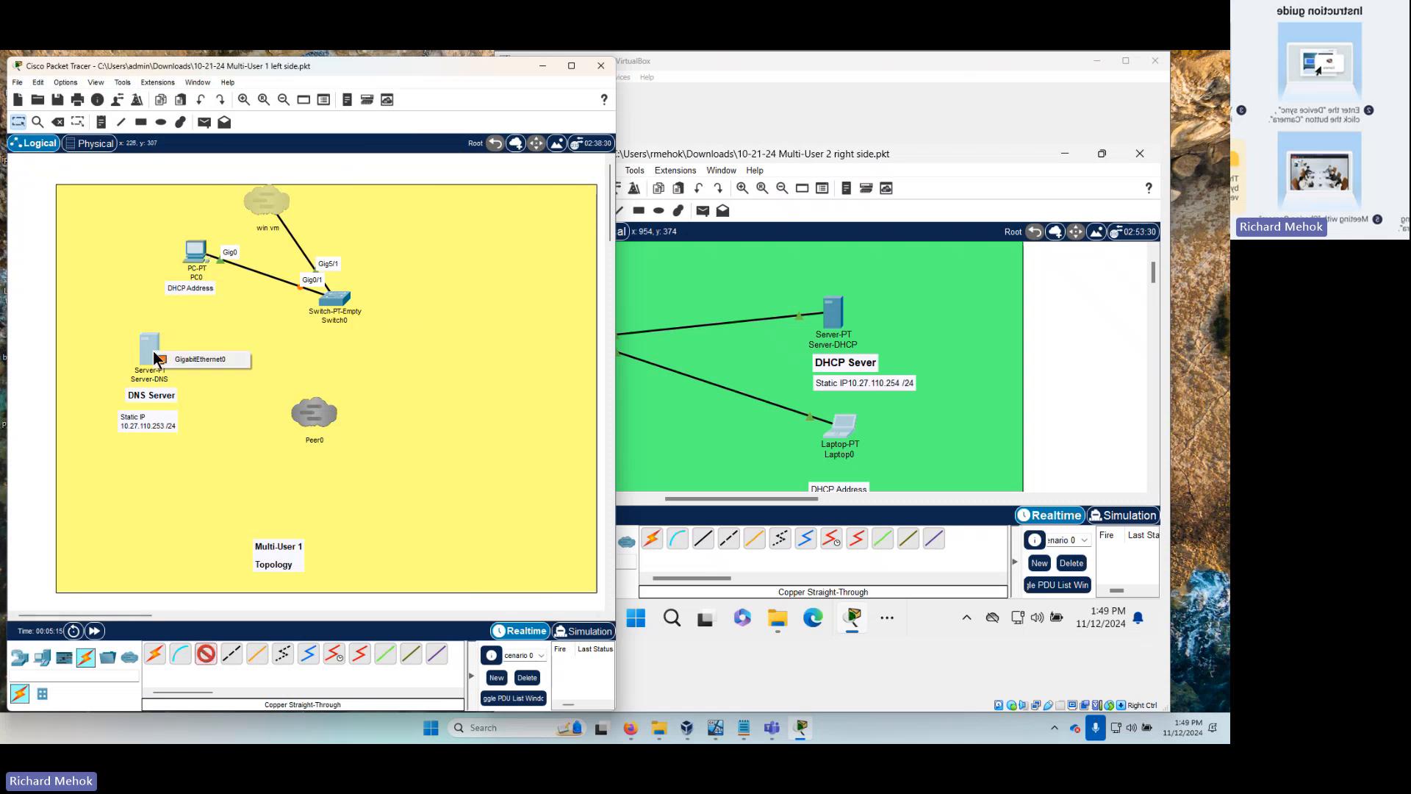
left_click(176, 358)
left_click(345, 304)
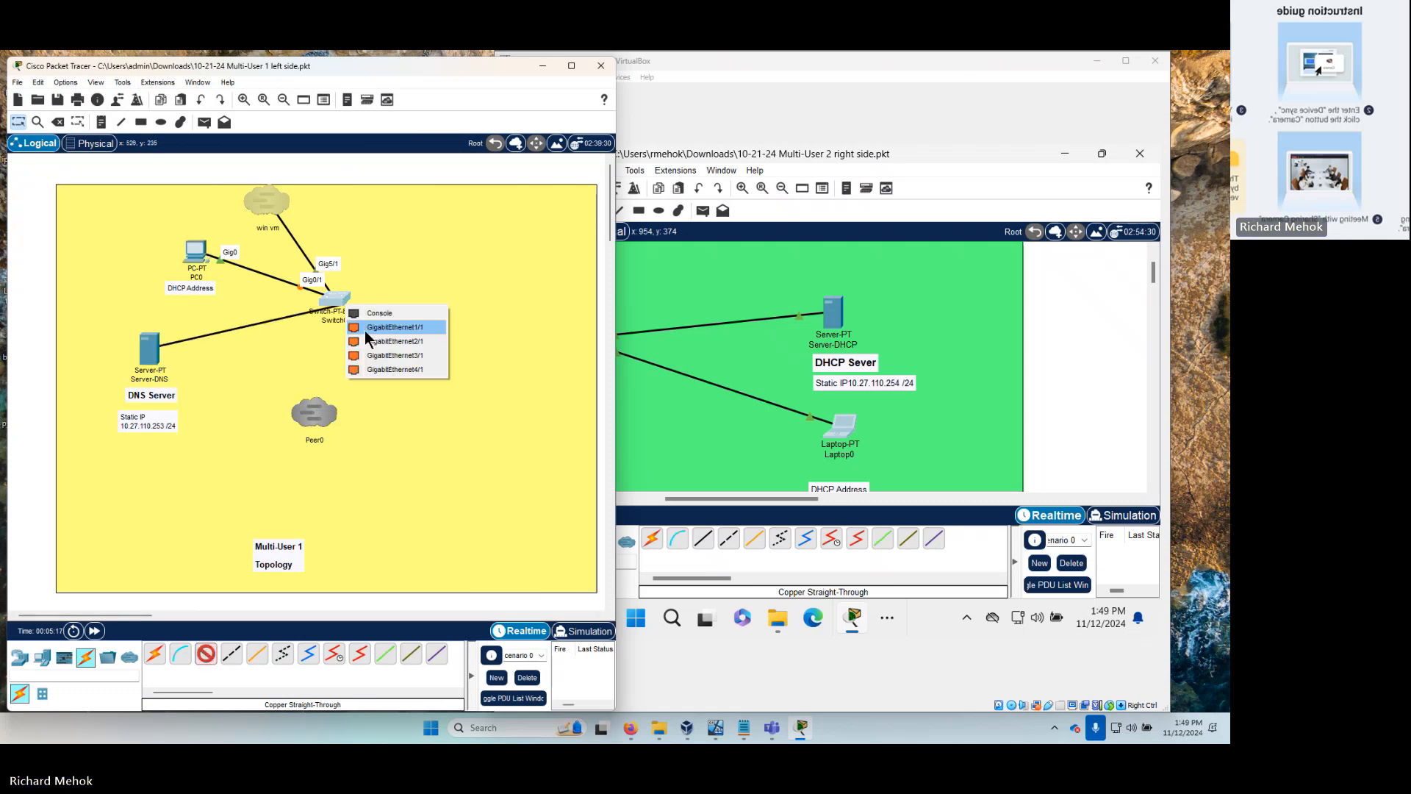
left_click(389, 327)
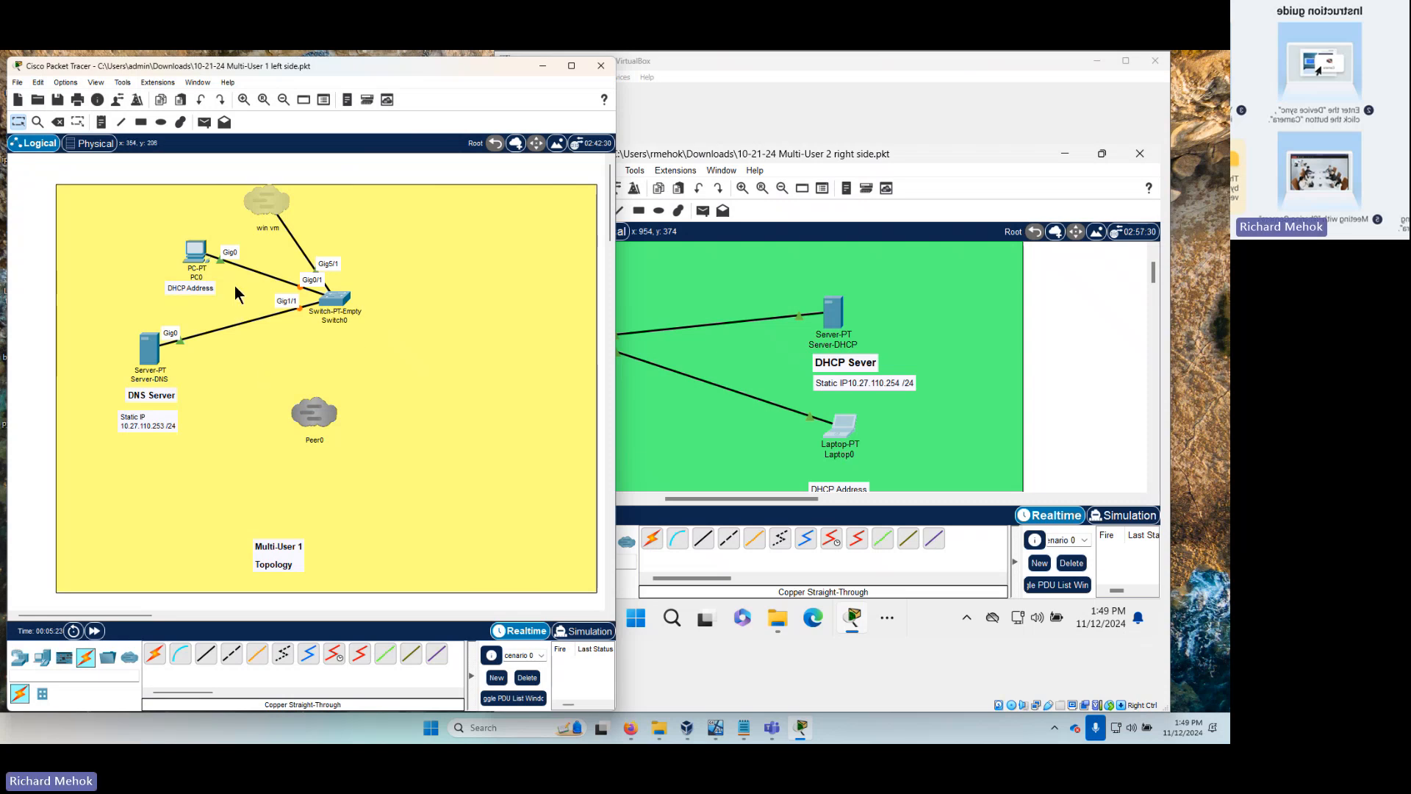
- Give Server-DNS the static IPv4 address 10.27.110.253 with subnet mask 255.255.255.0
left_click(152, 342)
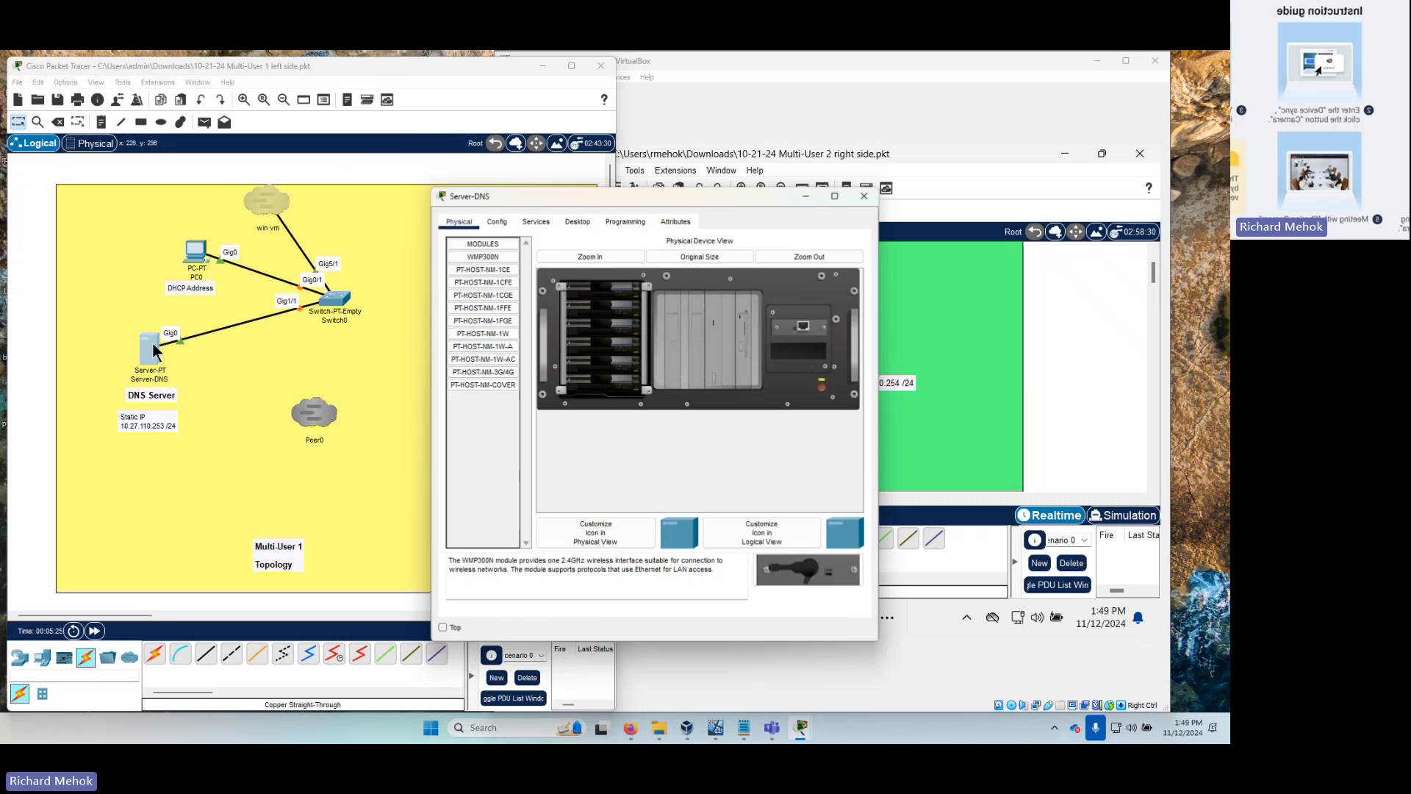
left_click(583, 228)
left_click(507, 274)
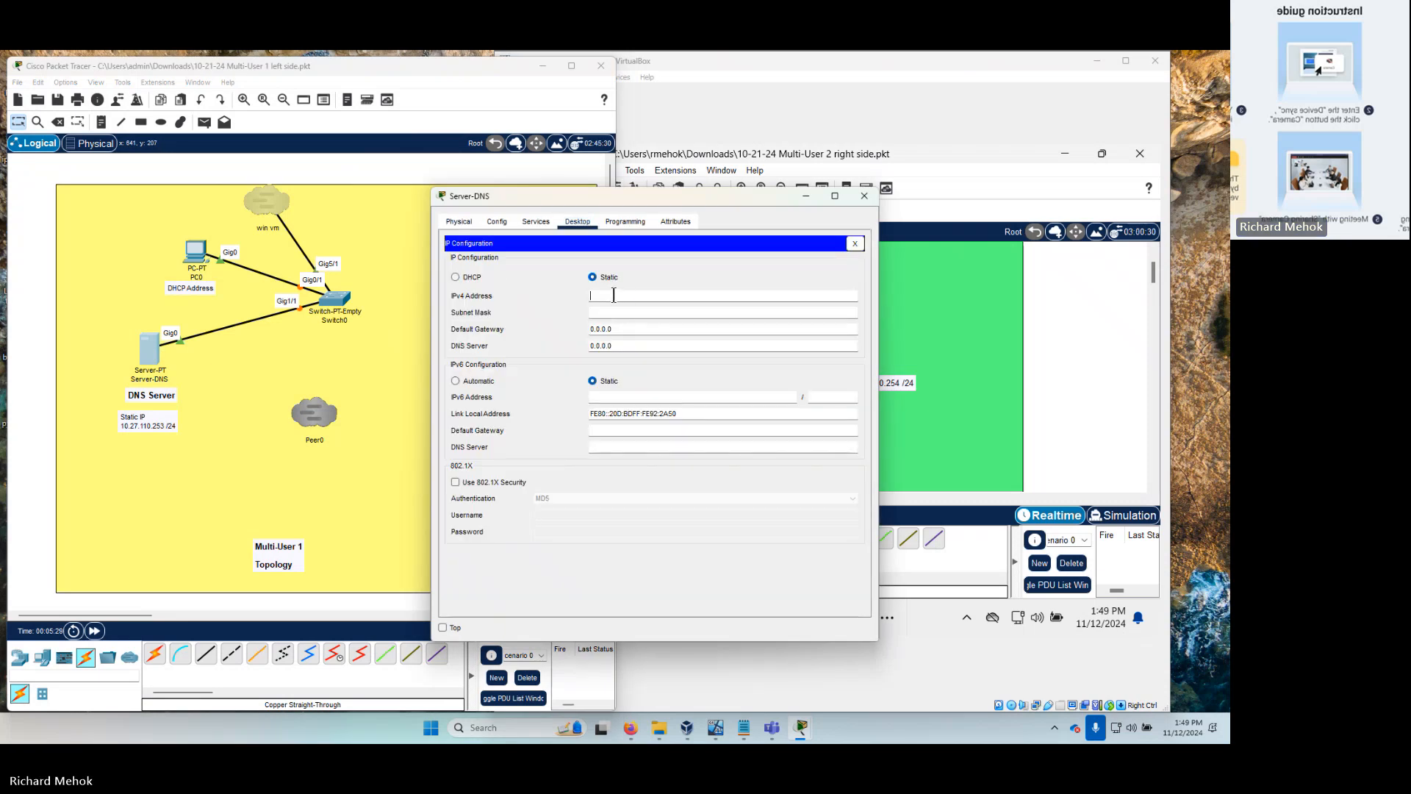
type("10.27.110.253")
key("Tab")
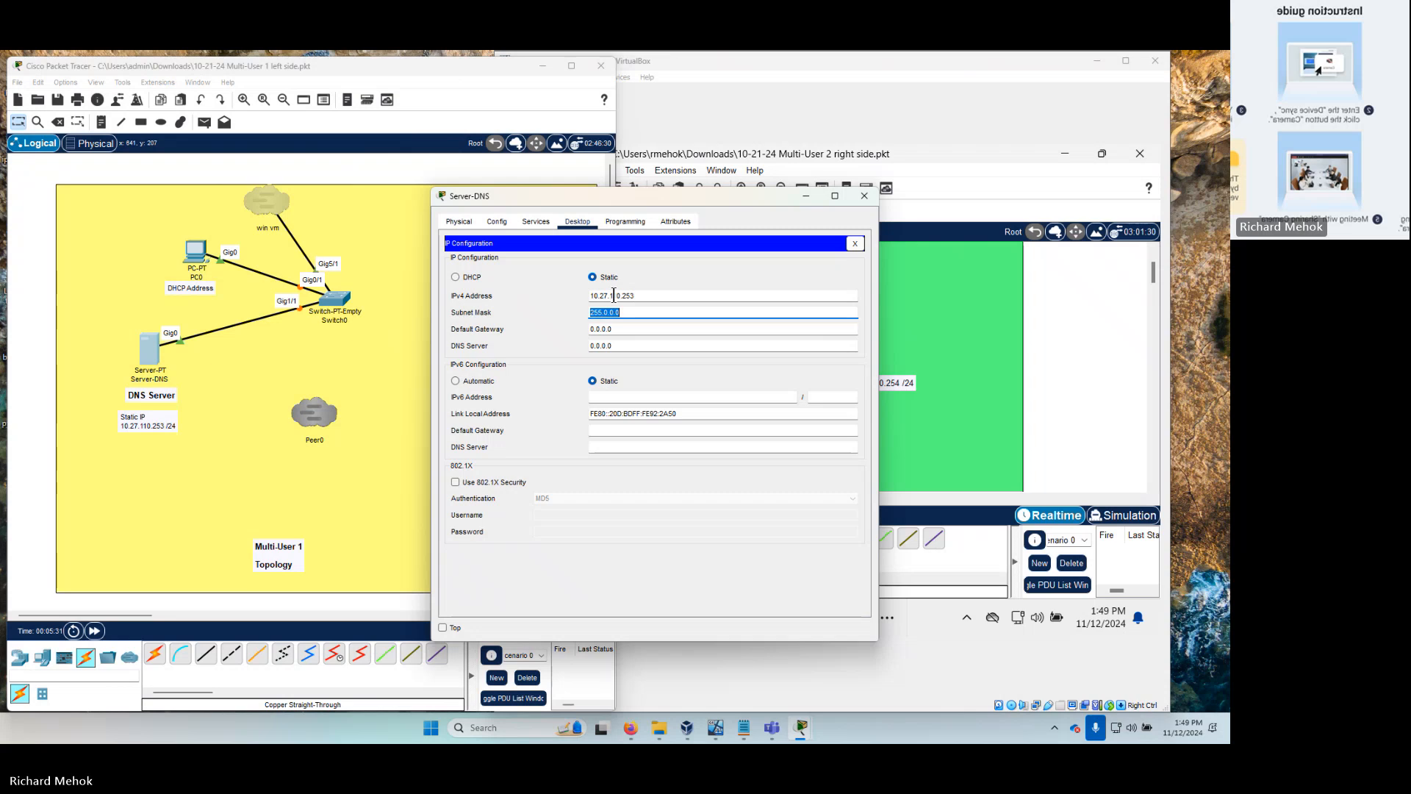
type("255")
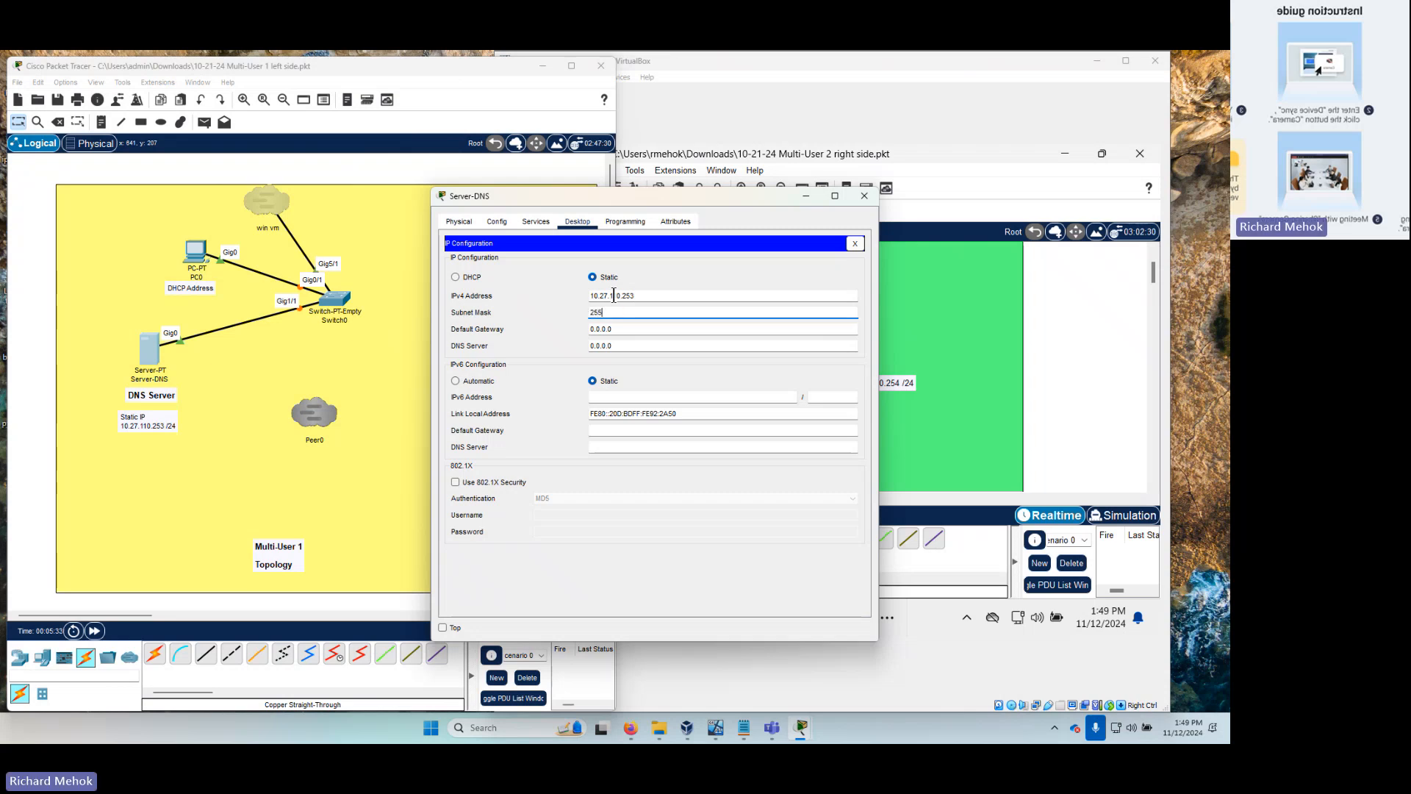
type(".255.0")
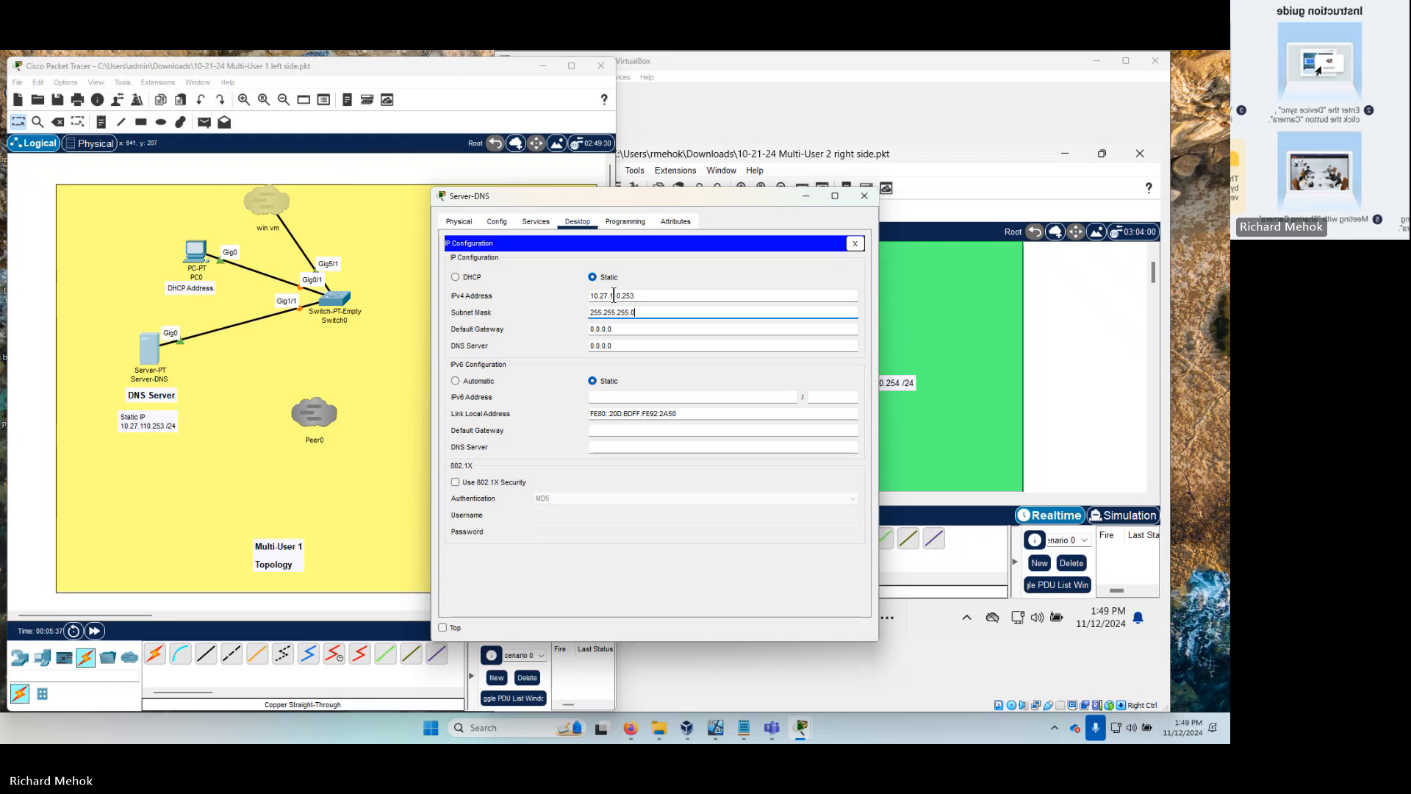
- Copy Server-DNS's own IPv4 address into its DNS server setting as 10.27.110.253 and close the server's window
key("Tab")
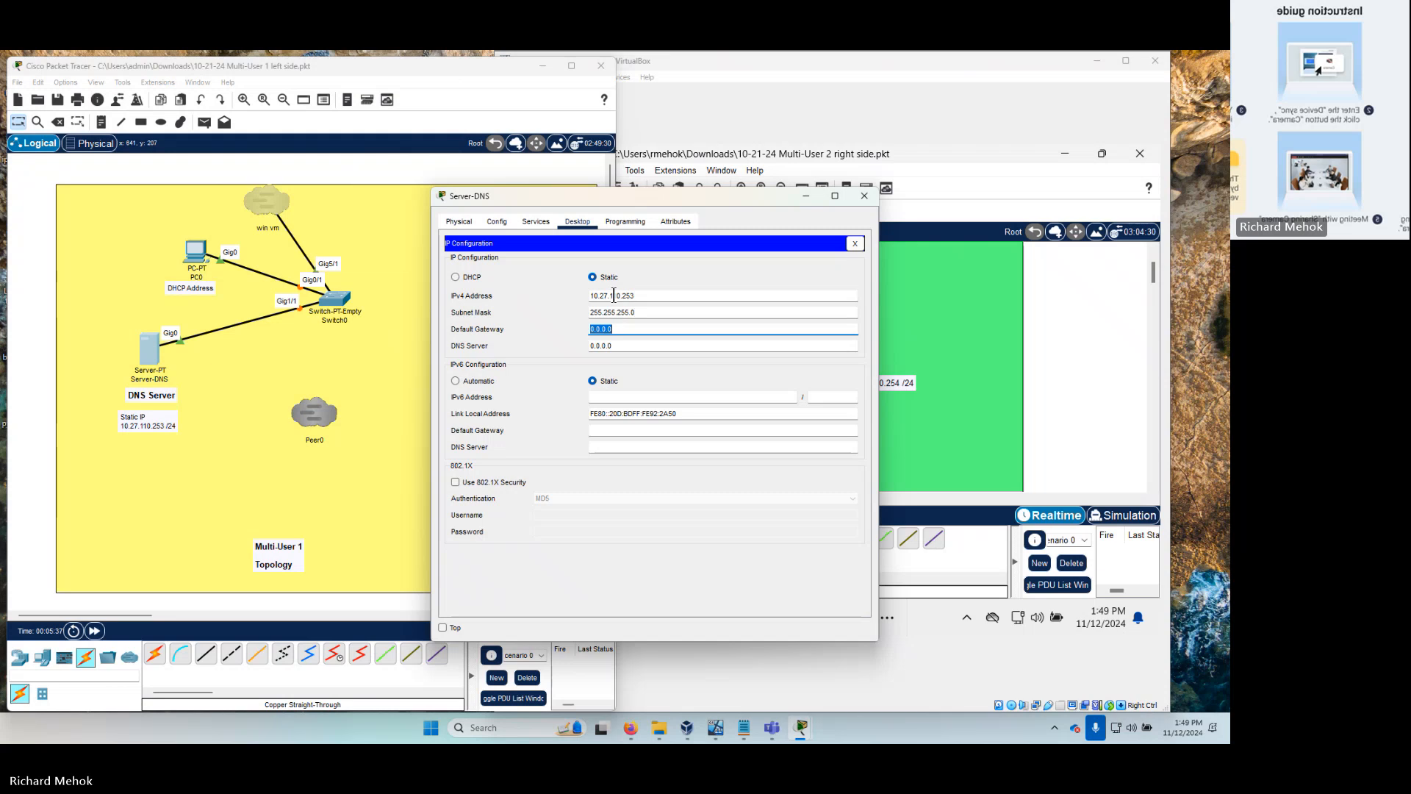
key("Tab")
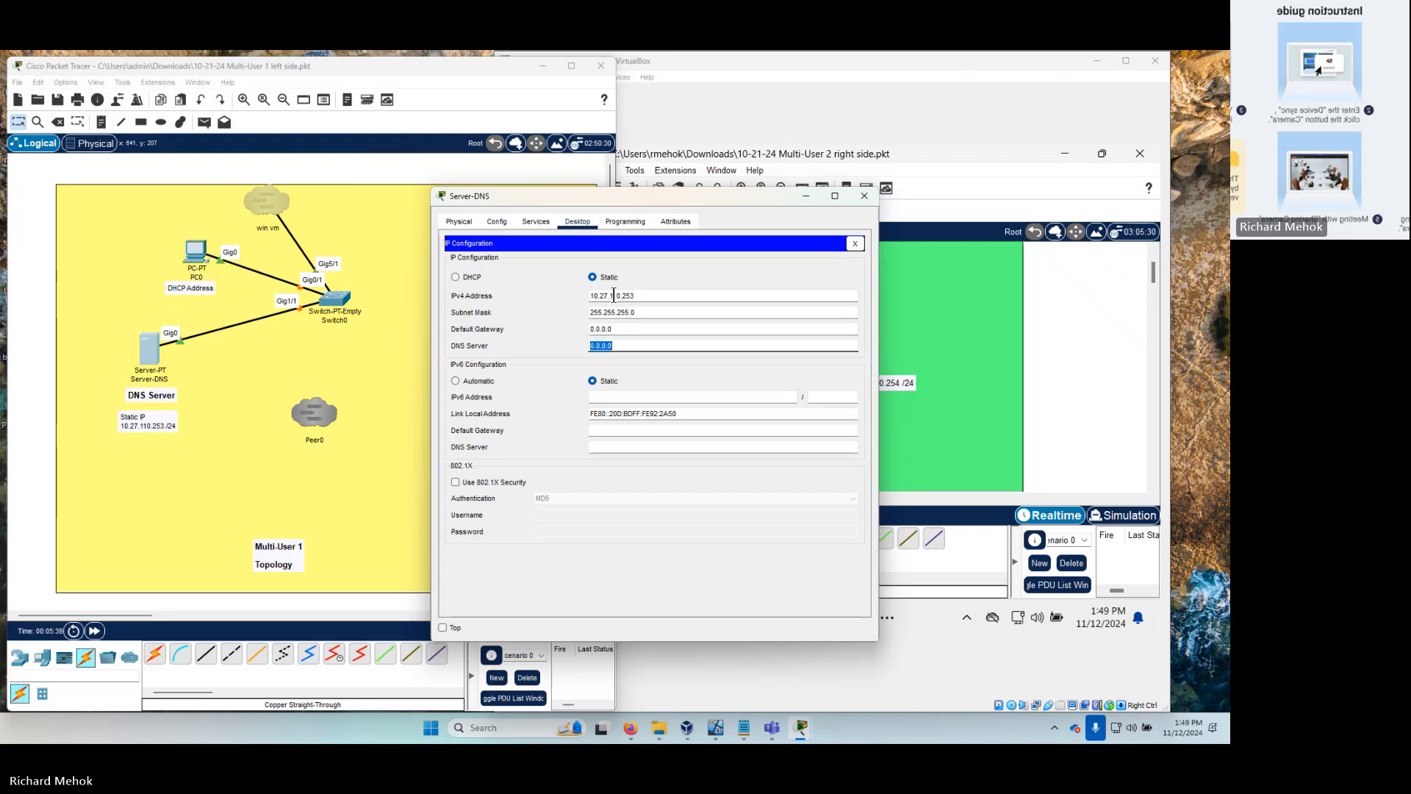
left_click_drag(638, 296, 573, 301)
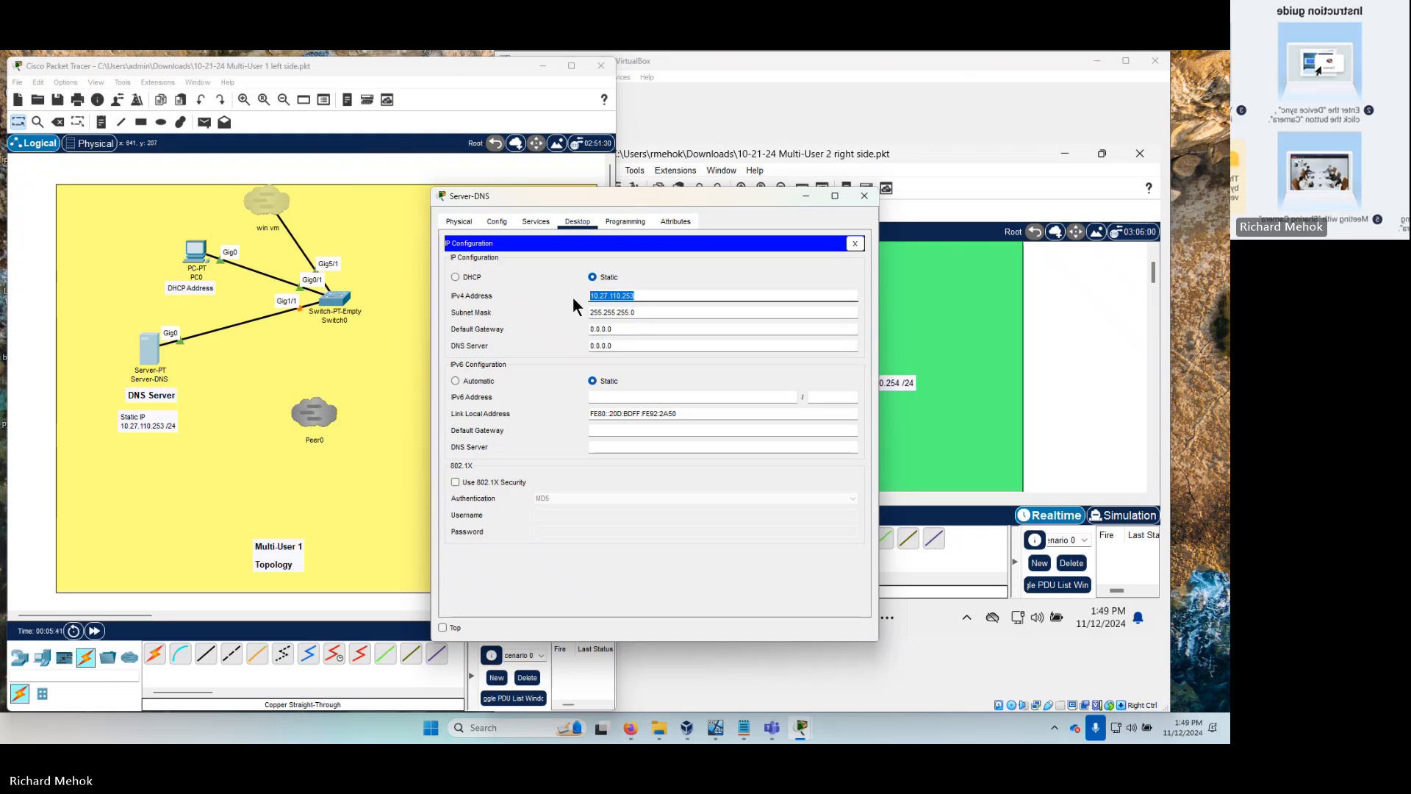
key("ctrl+c")
key("Tab")
key("Tab")
key("Tab")
key("ctrl+v")
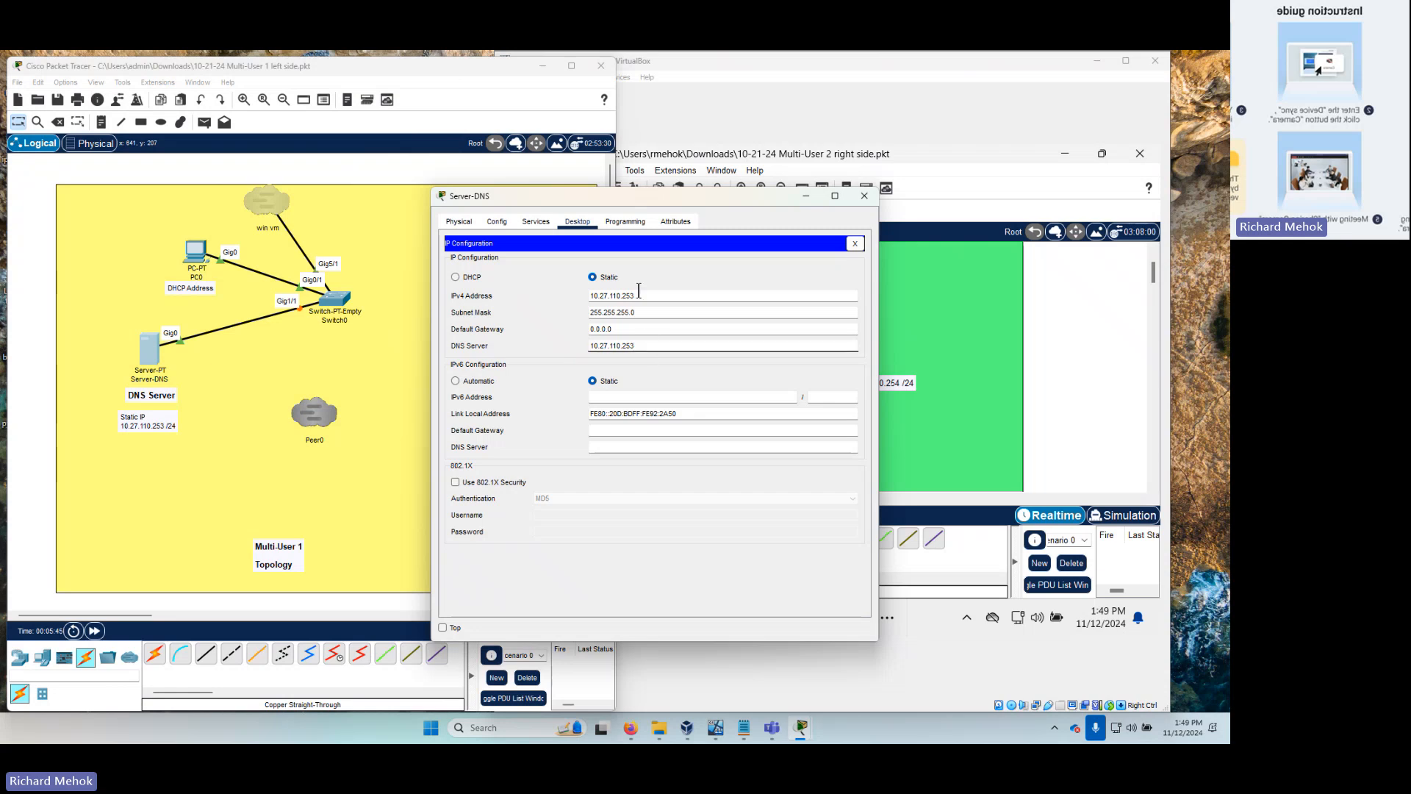
double_click(629, 346)
left_click(638, 297)
left_click(855, 244)
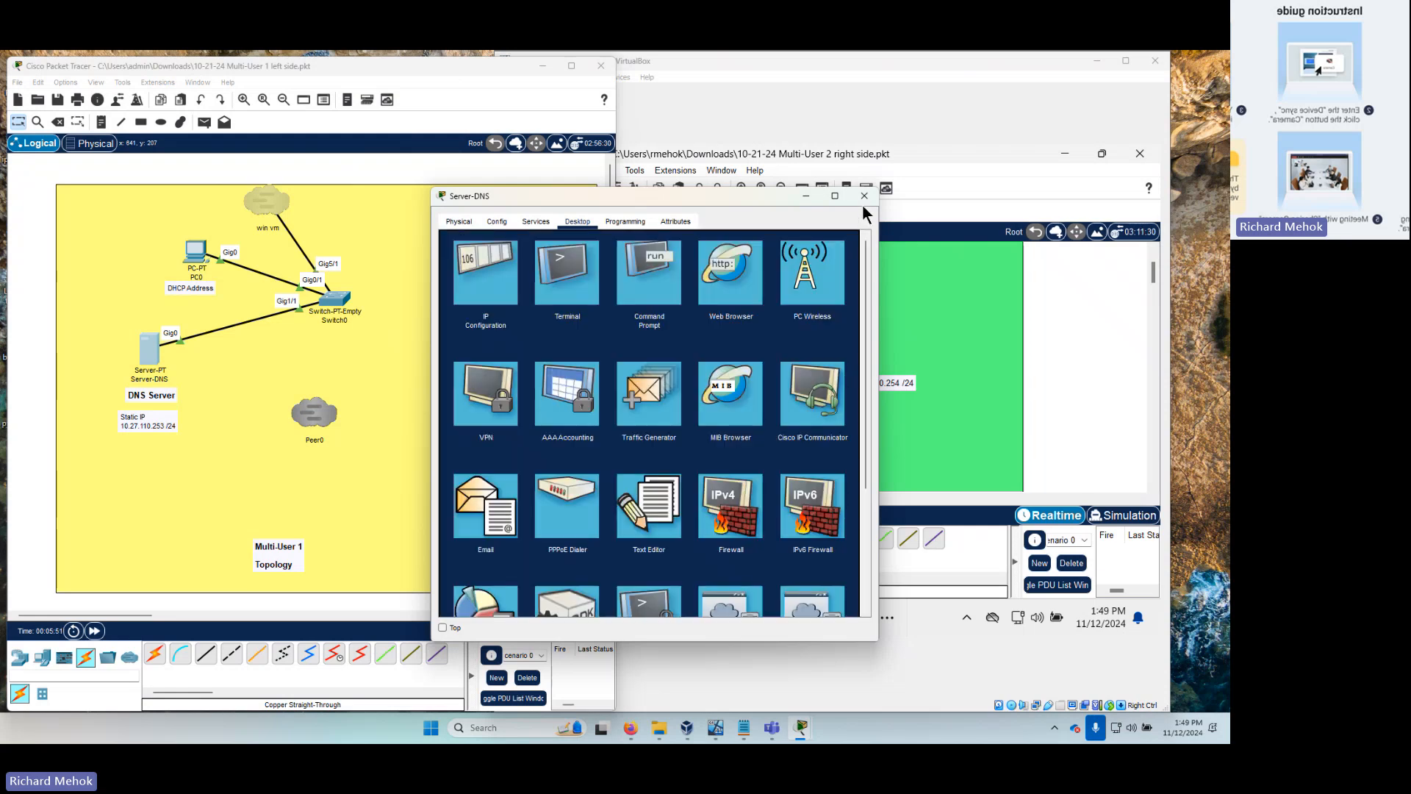
left_click(863, 197)
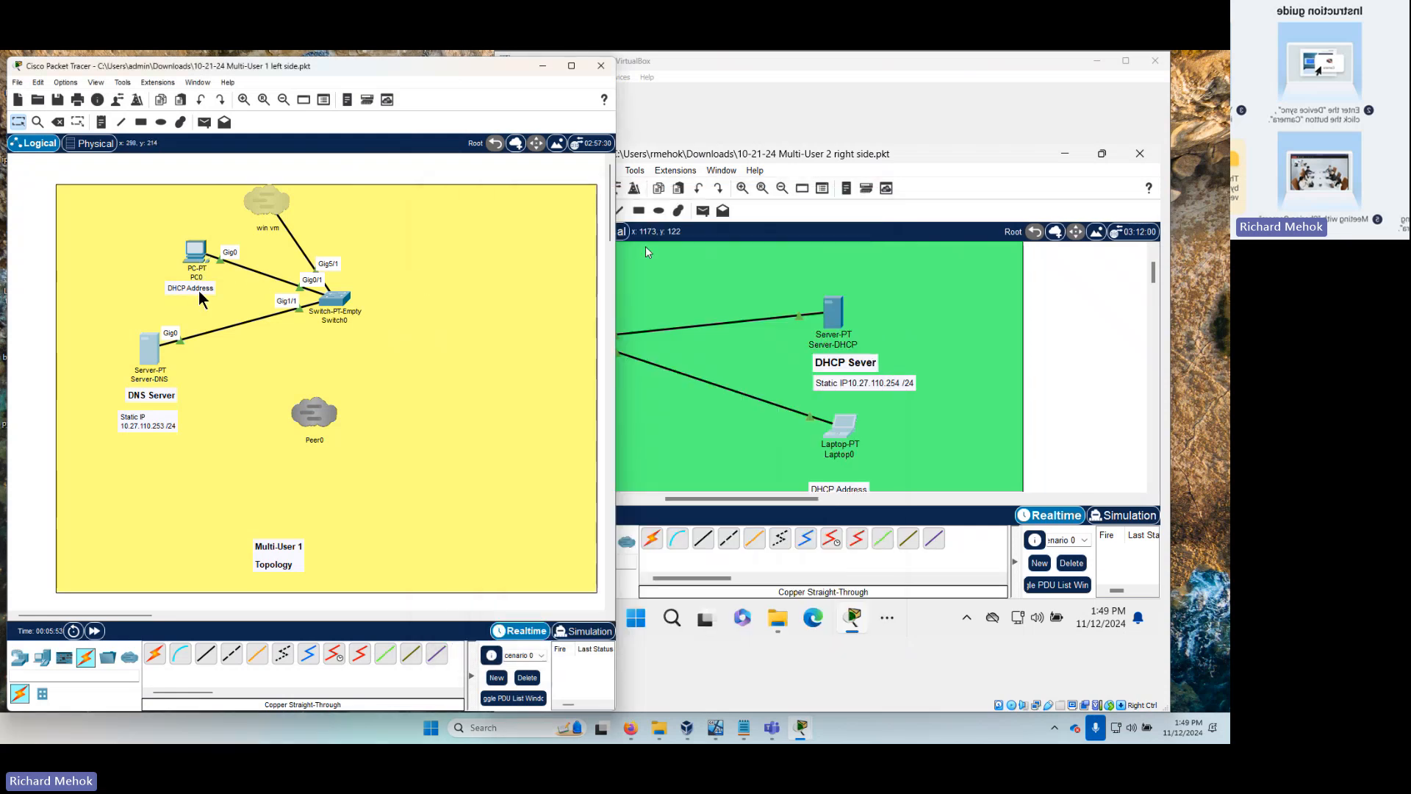
- Switch PC0's GigabitEthernet0 IP configuration from static to DHCP and close the PC's window
left_click(194, 253)
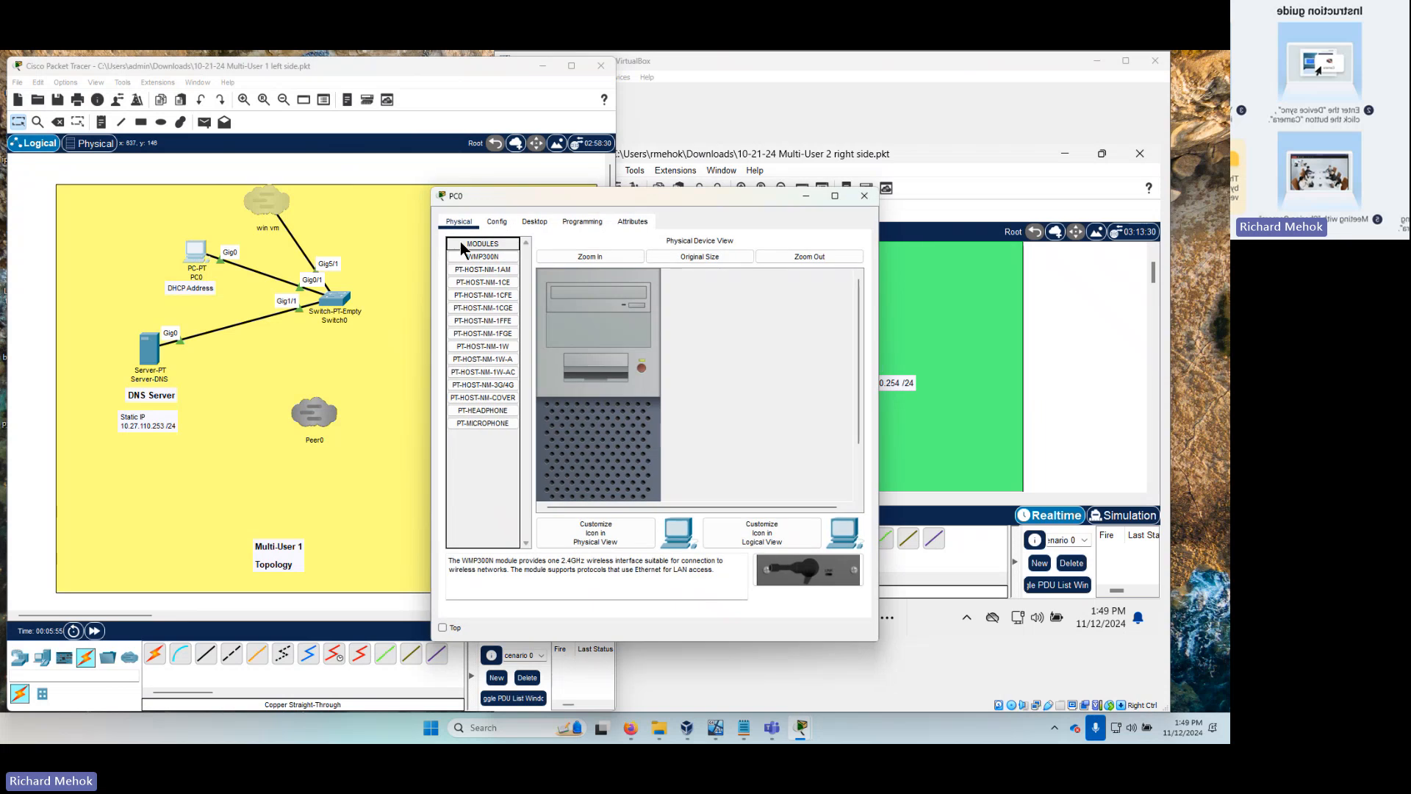
left_click(535, 222)
left_click(503, 266)
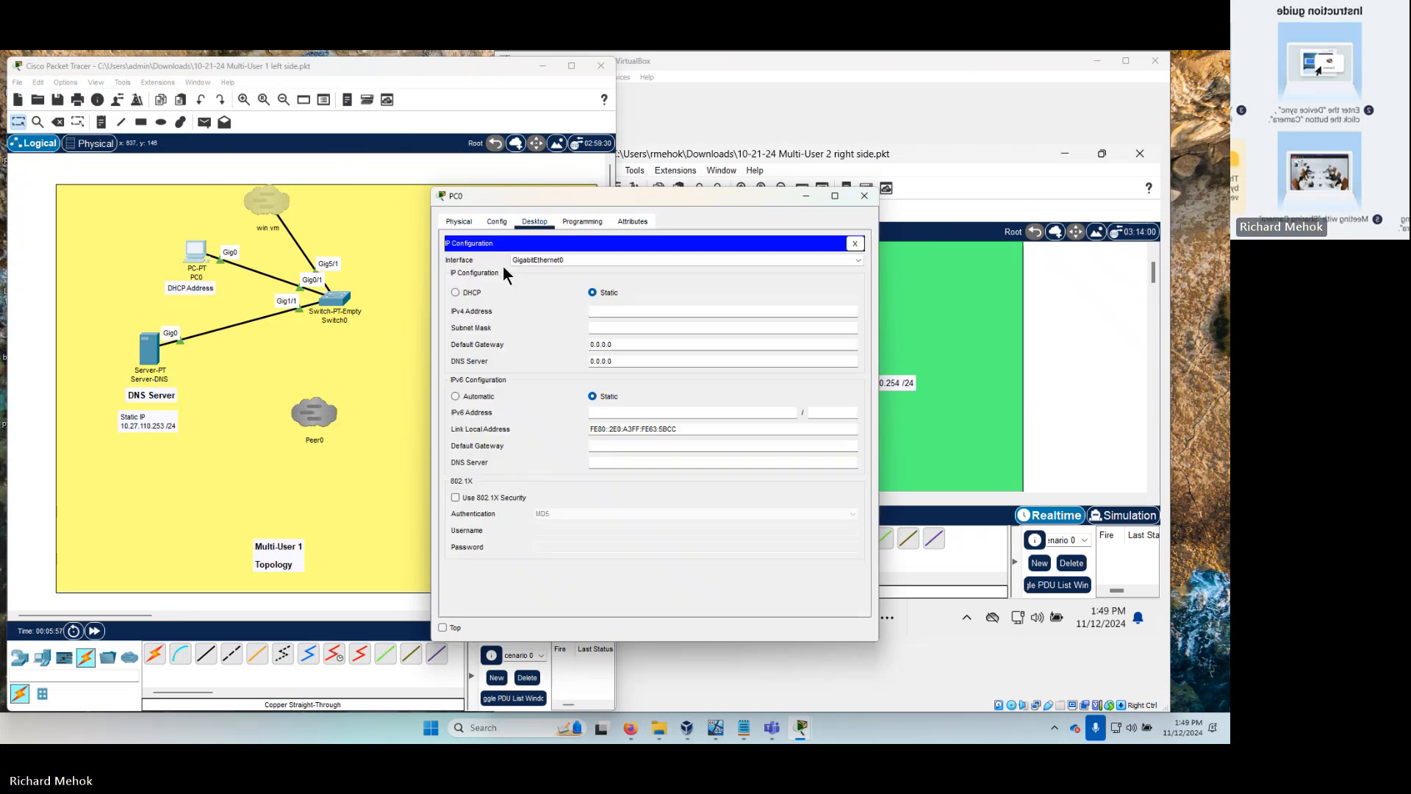
left_click(456, 292)
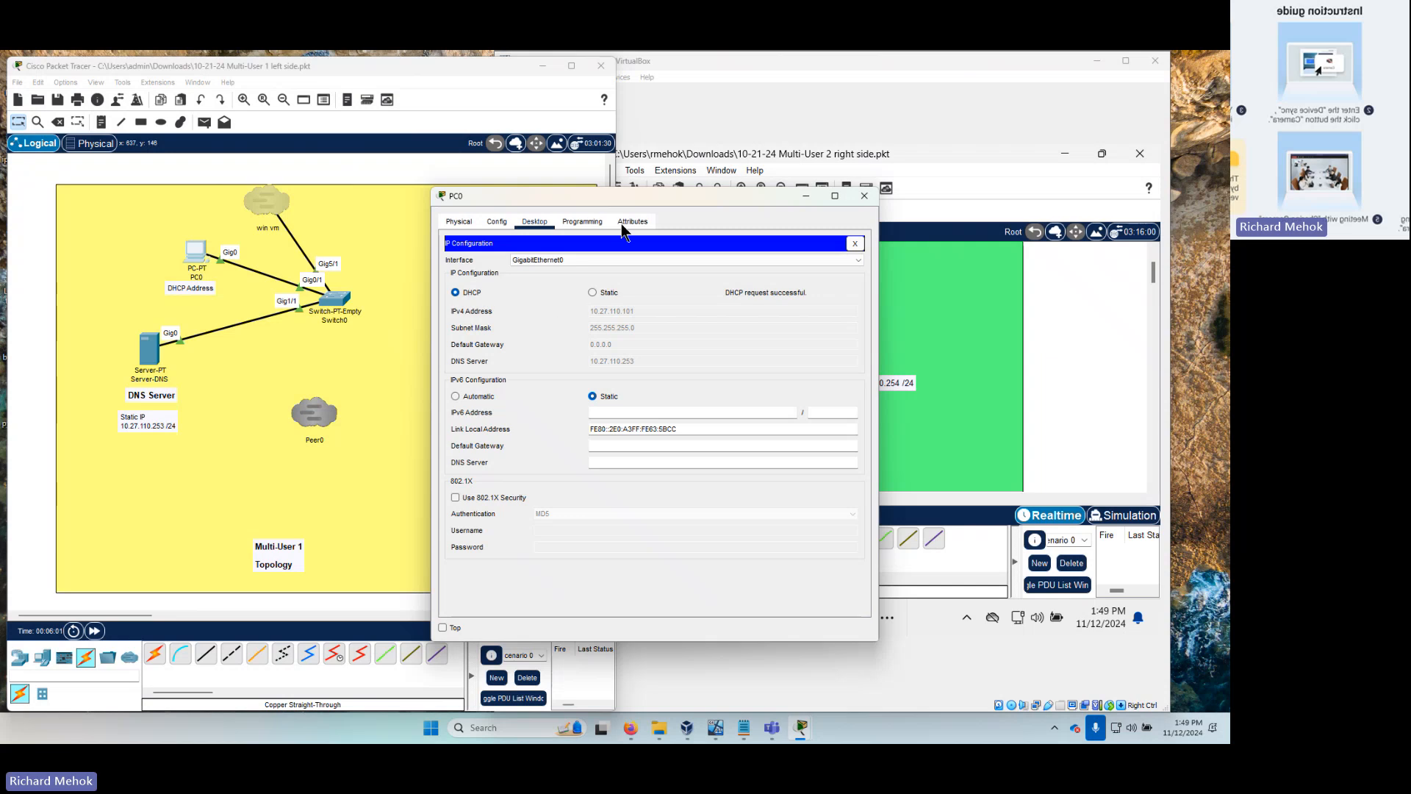
left_click_drag(622, 199, 352, 224)
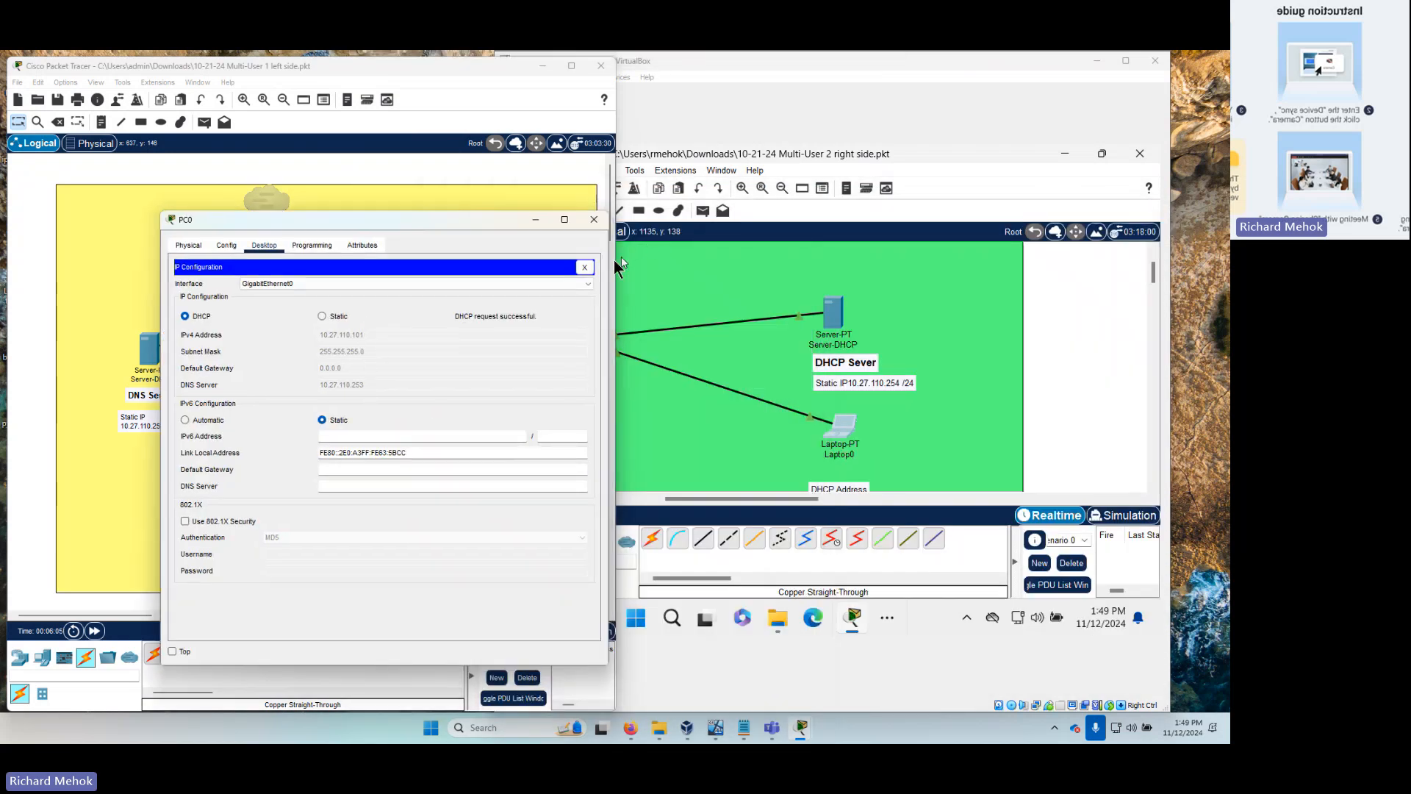
left_click(585, 267)
left_click(594, 219)
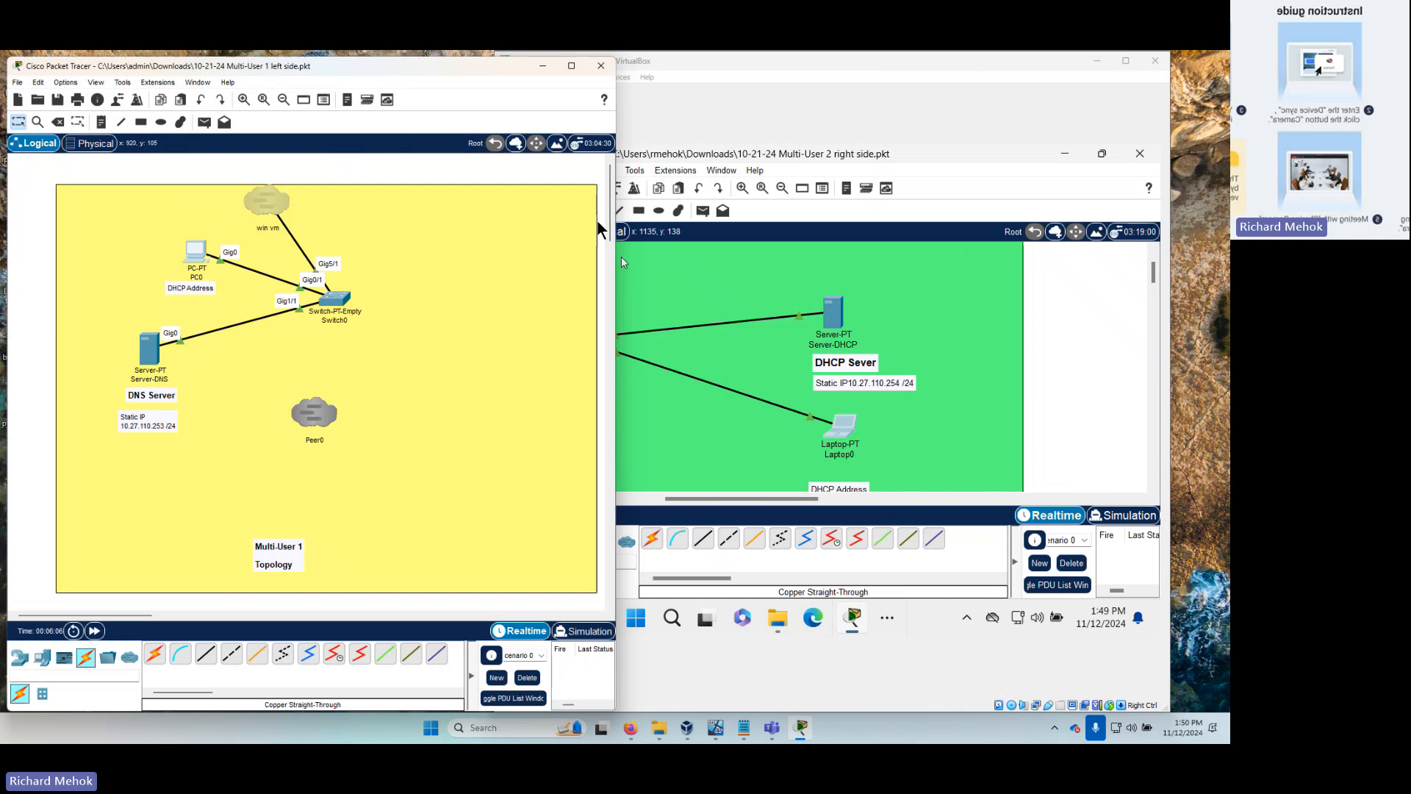
- Ping PC0 at 10.27.110.101 from Server-DNS's Command Prompt
left_click(151, 351)
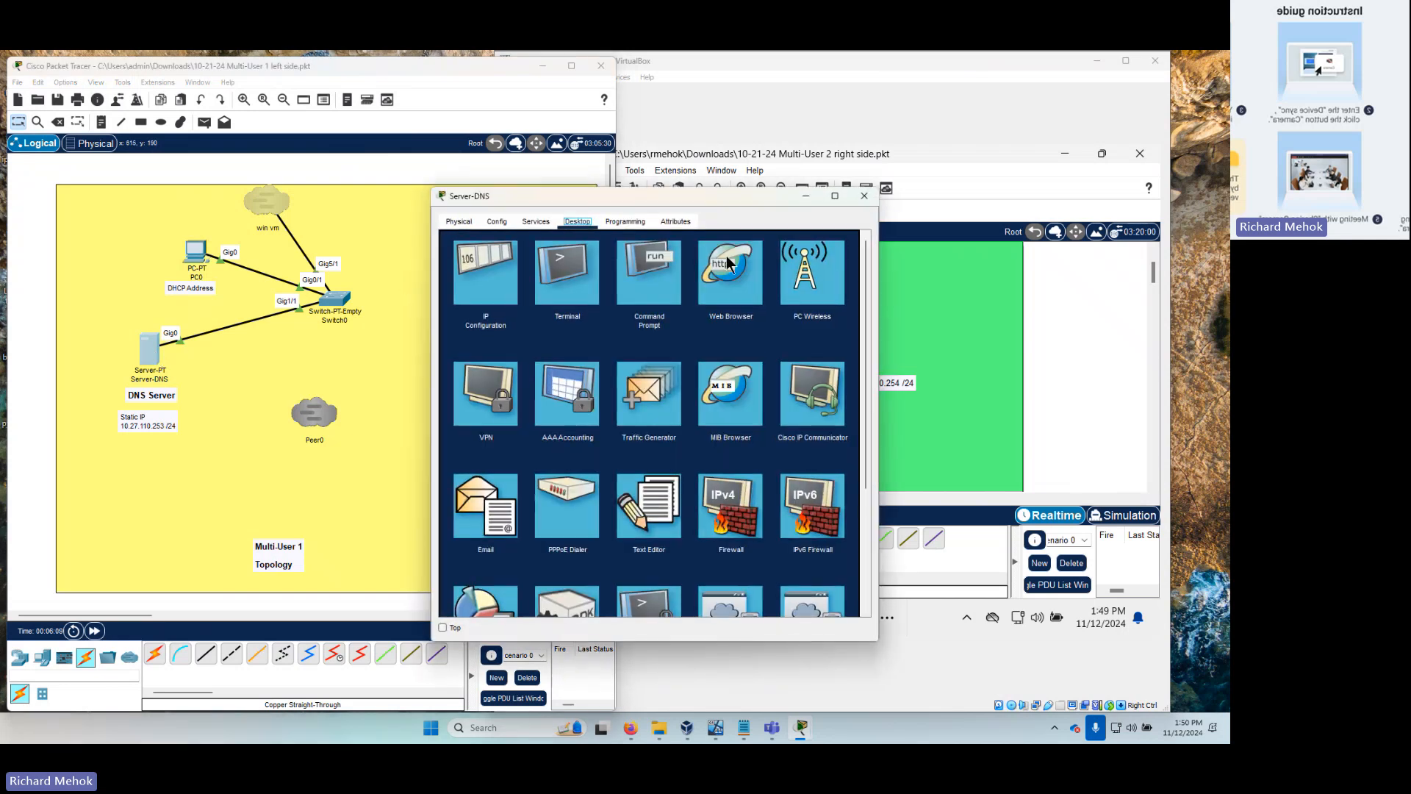
left_click(636, 288)
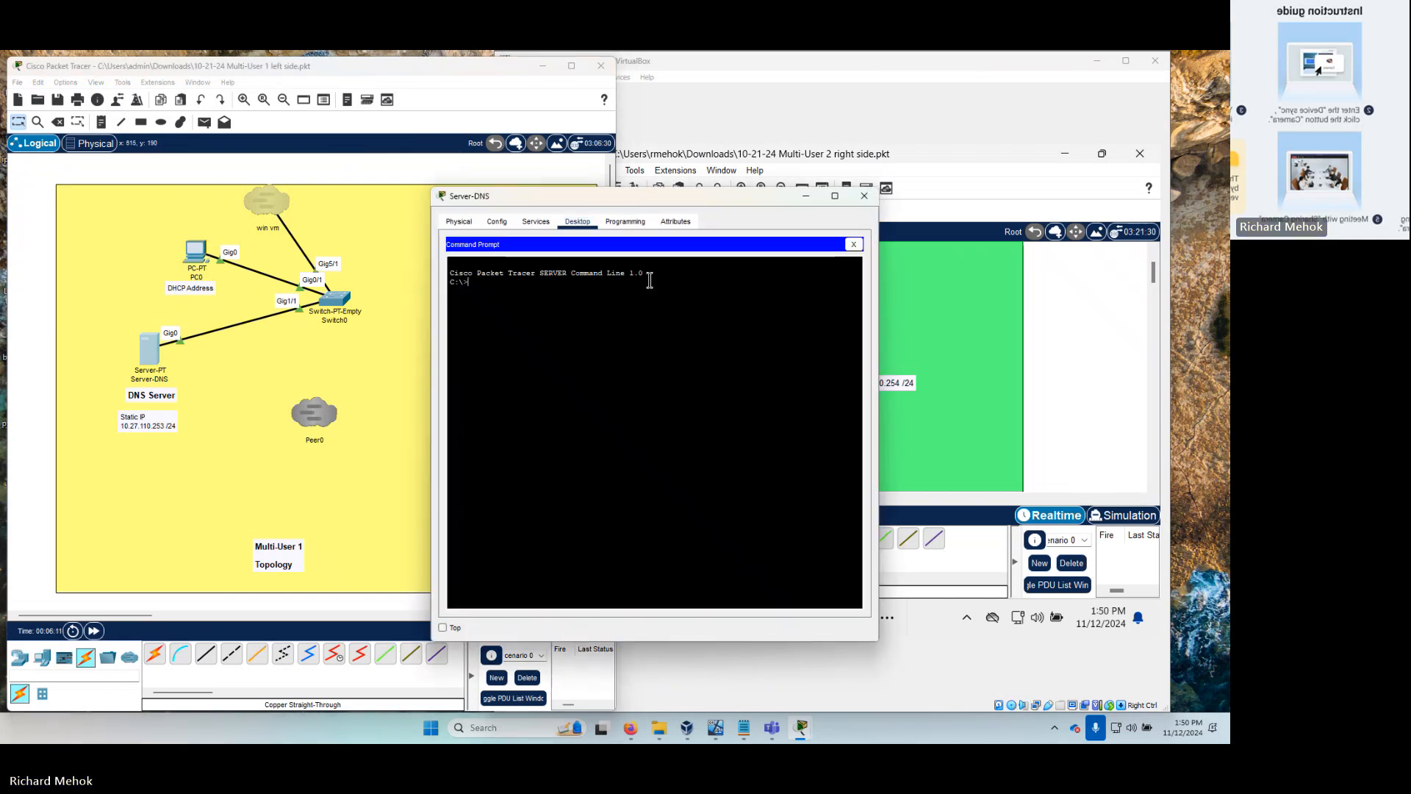
type("ping 10")
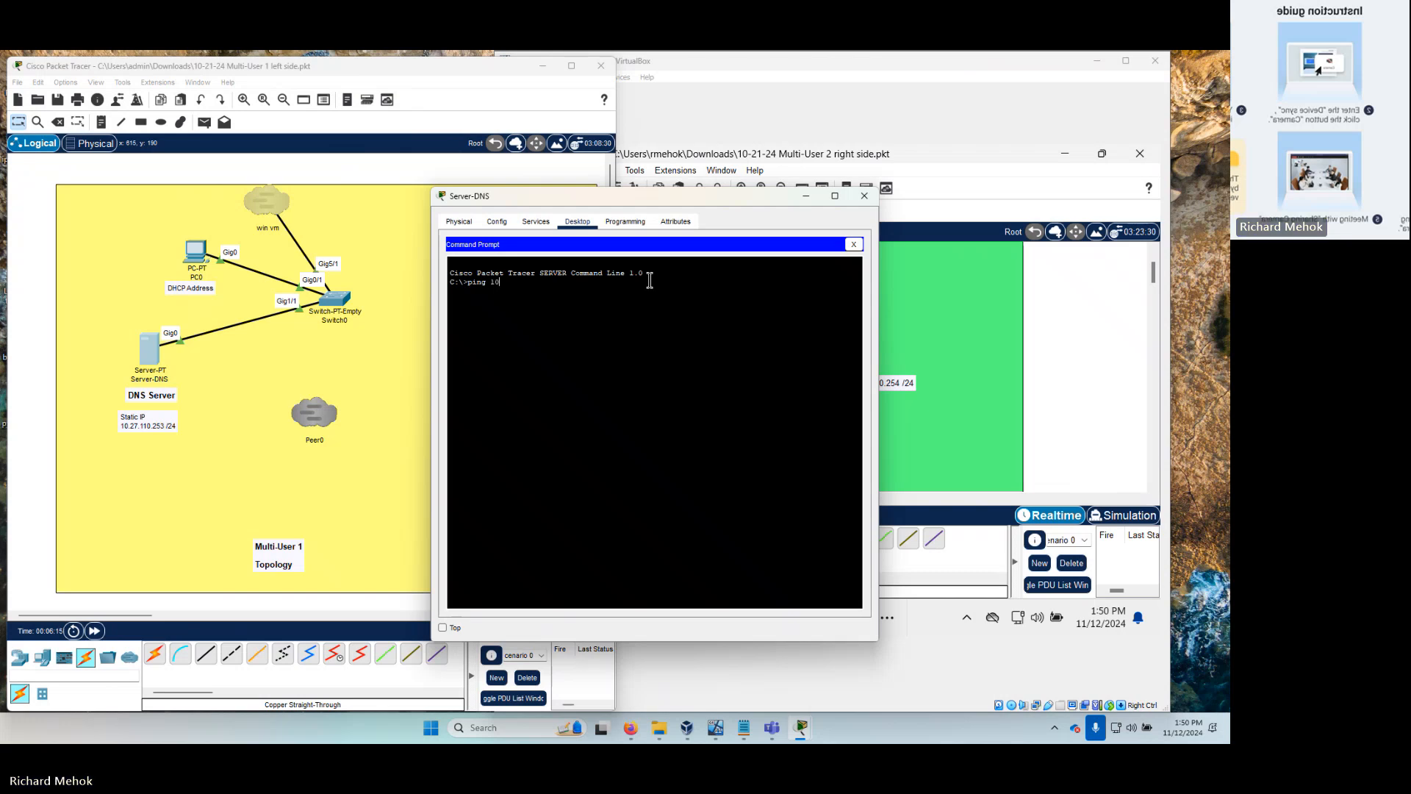
type(".27")
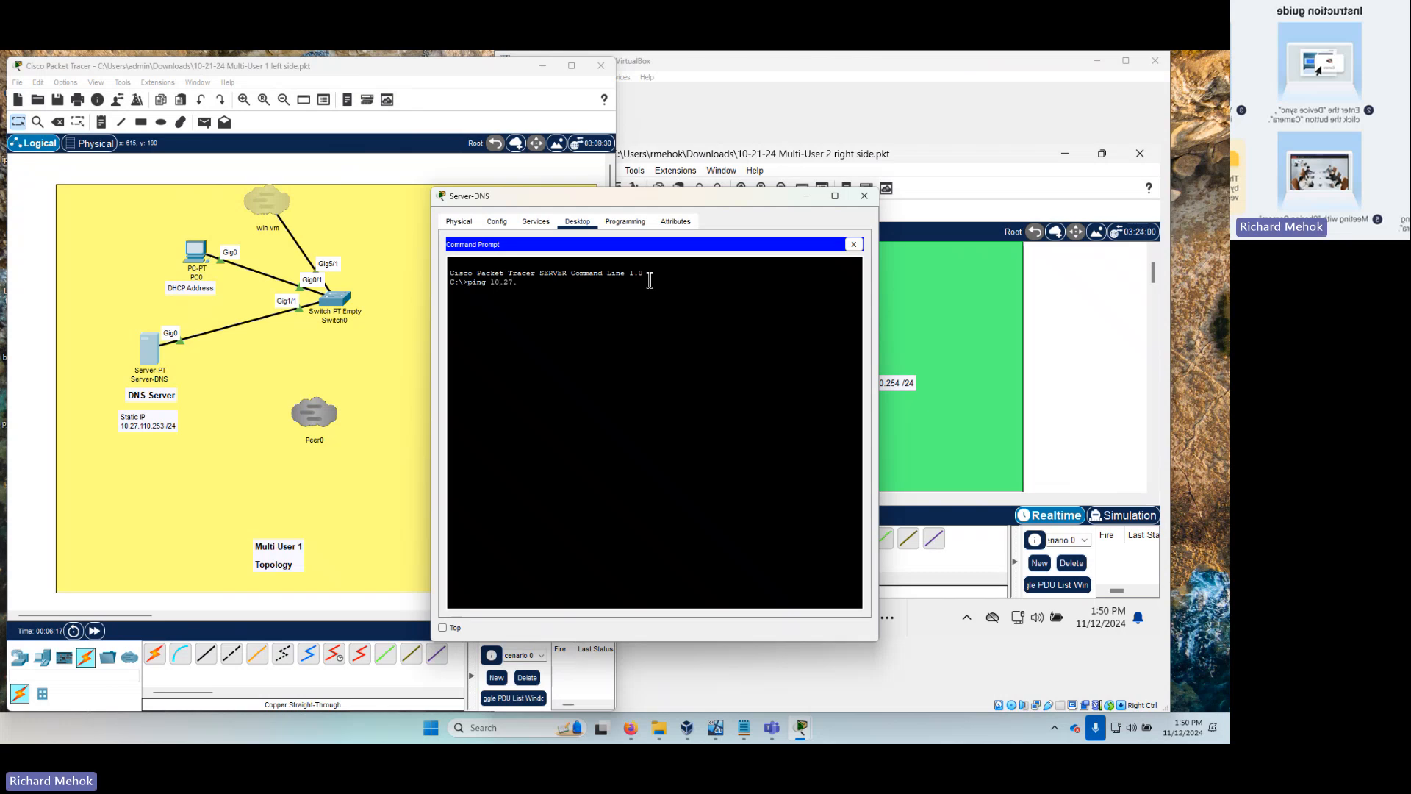
type(".100.")
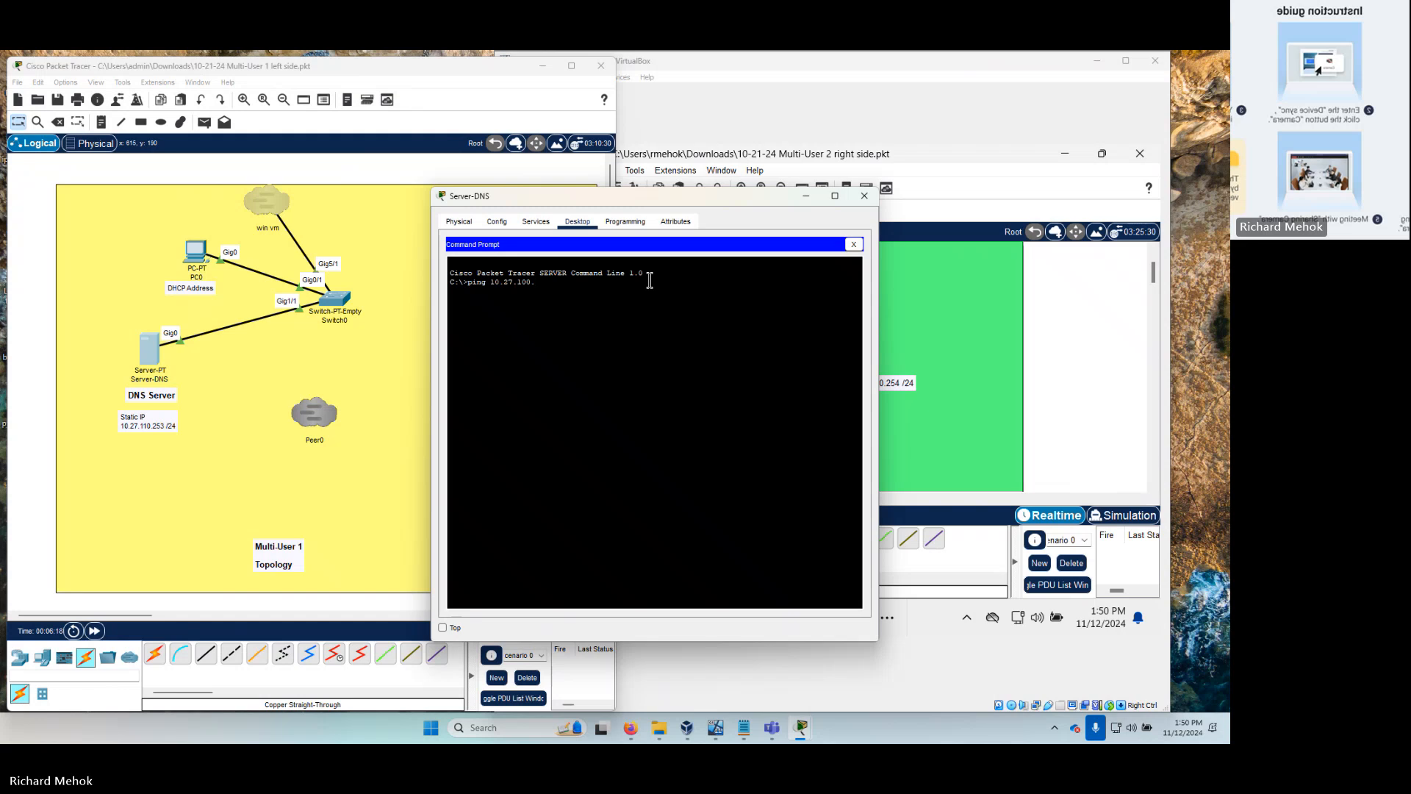
key("BackSpace")
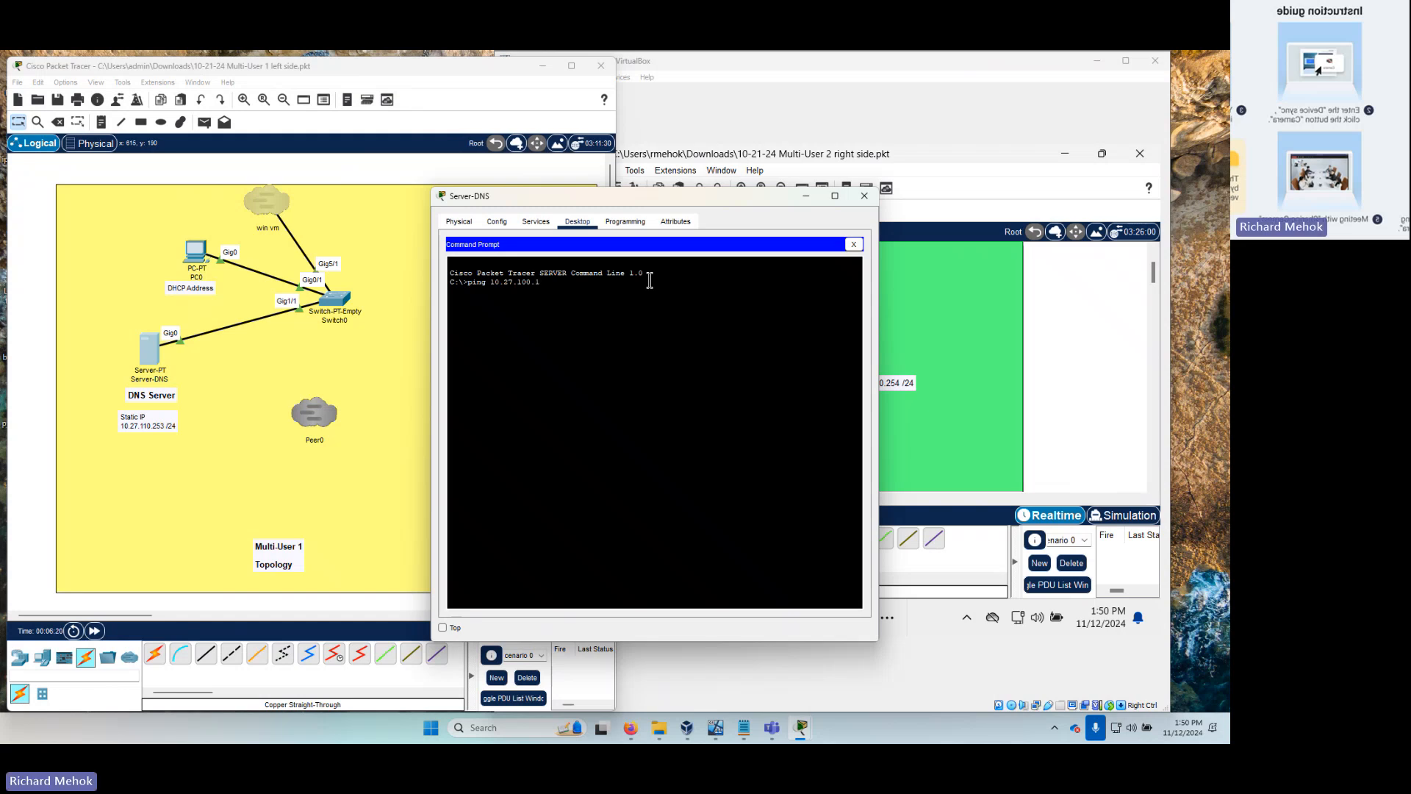
type("10.1")
key("Return")
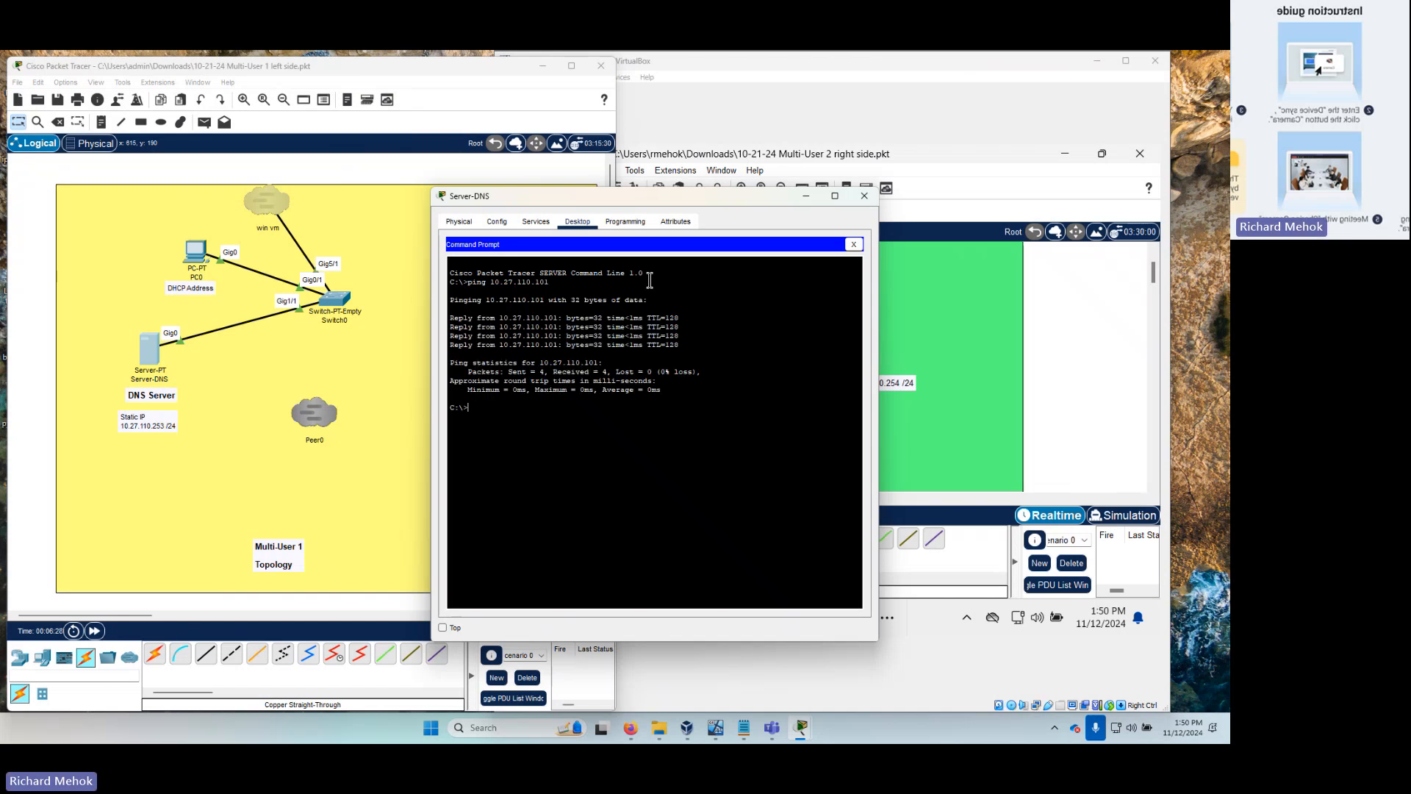
- Ping 10.27.110.100 in the Multi-User 2 network from Server-DNS's Command Prompt
key("Up")
type("0")
left_click_drag(660, 201, 421, 194)
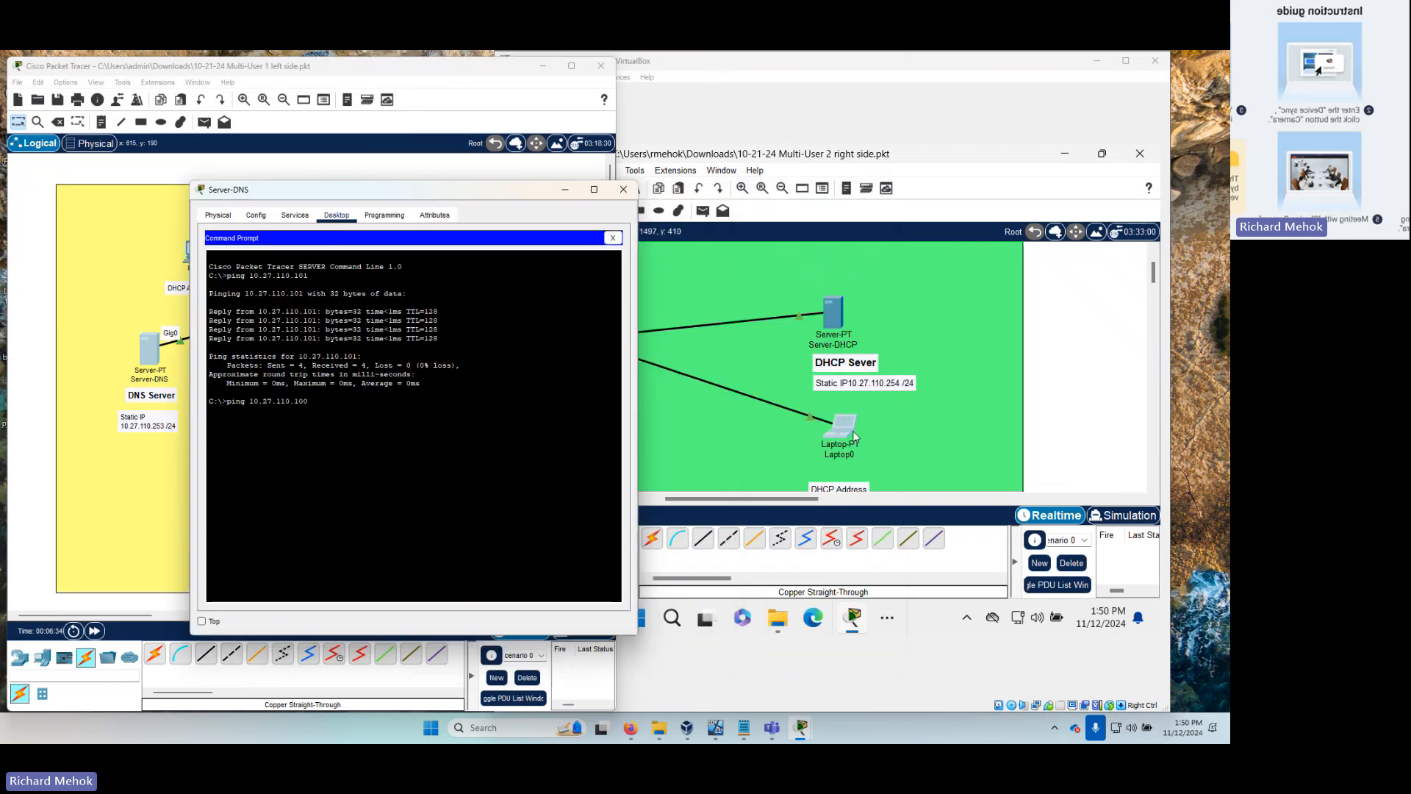
key("Return")
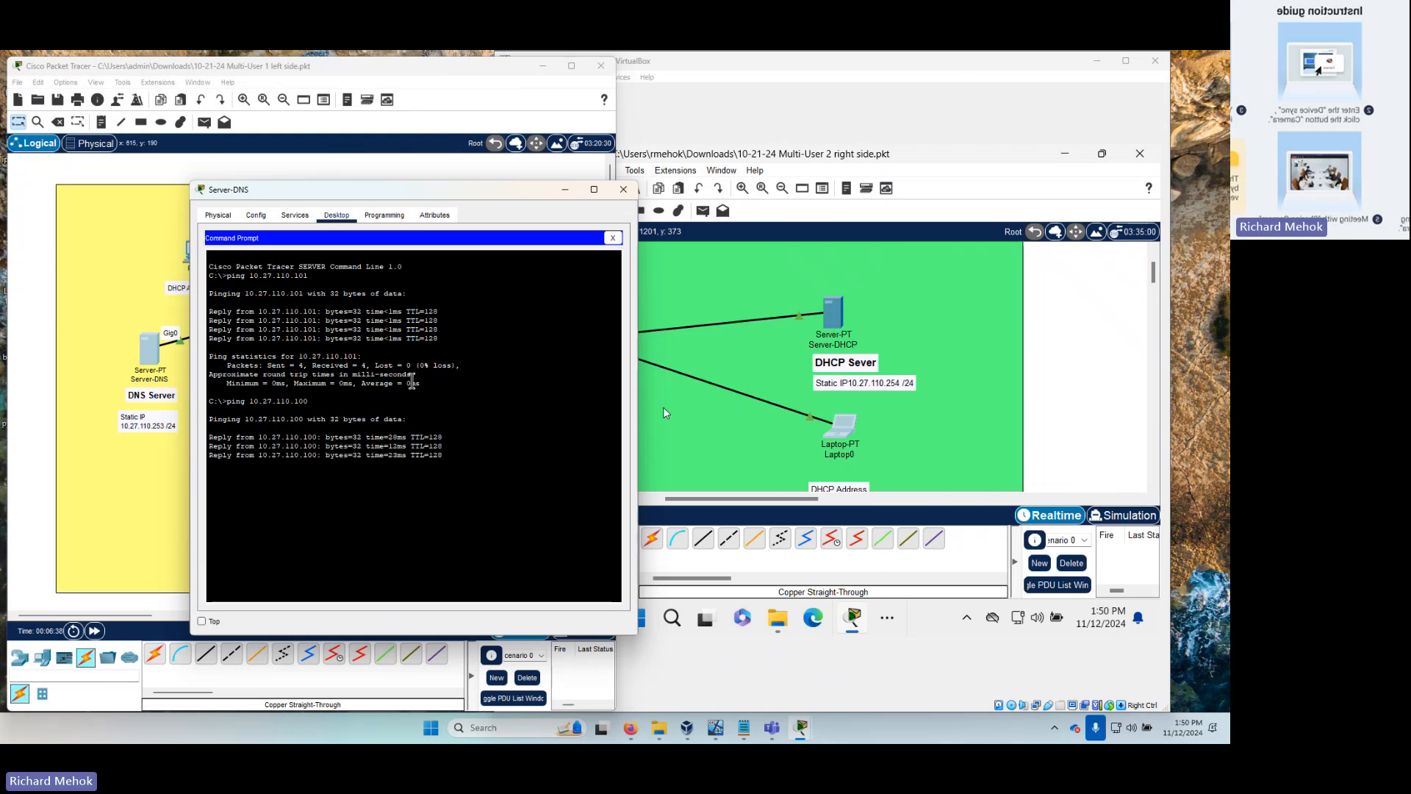
- Ping the DHCP server at 10.27.110.254 from Server-DNS, and close the Command Prompt and the server's window
key("Up")
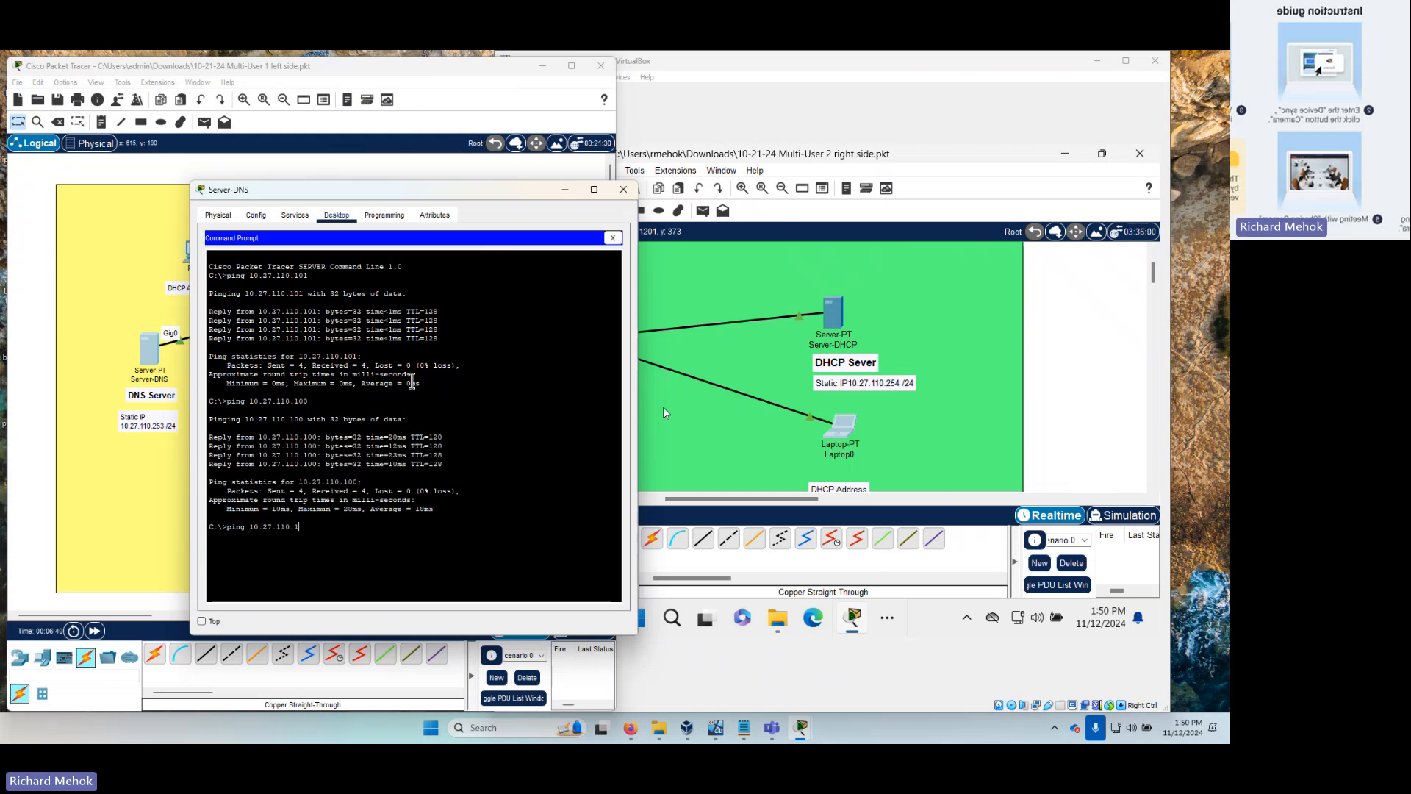
type("254")
key("Return")
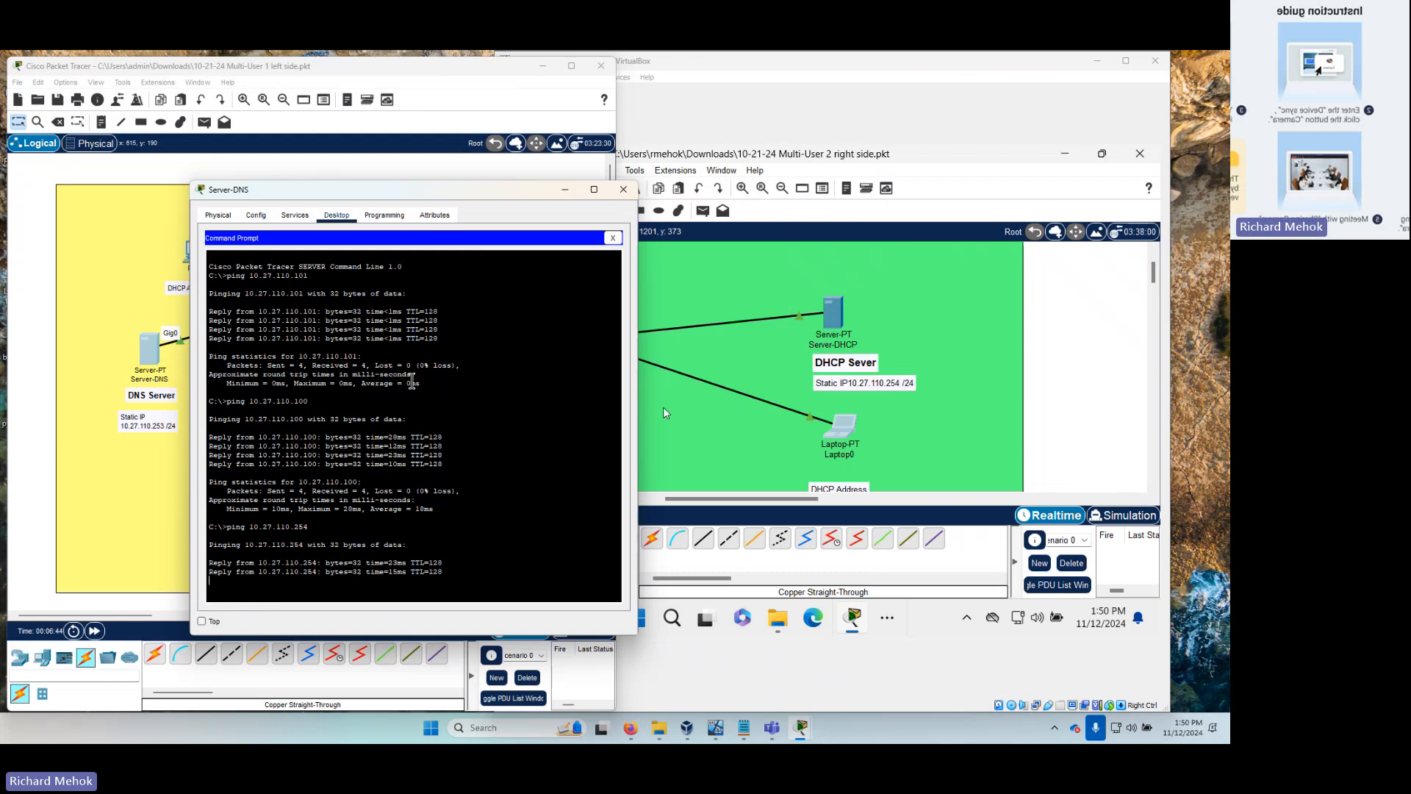
left_click(613, 237)
left_click(623, 189)
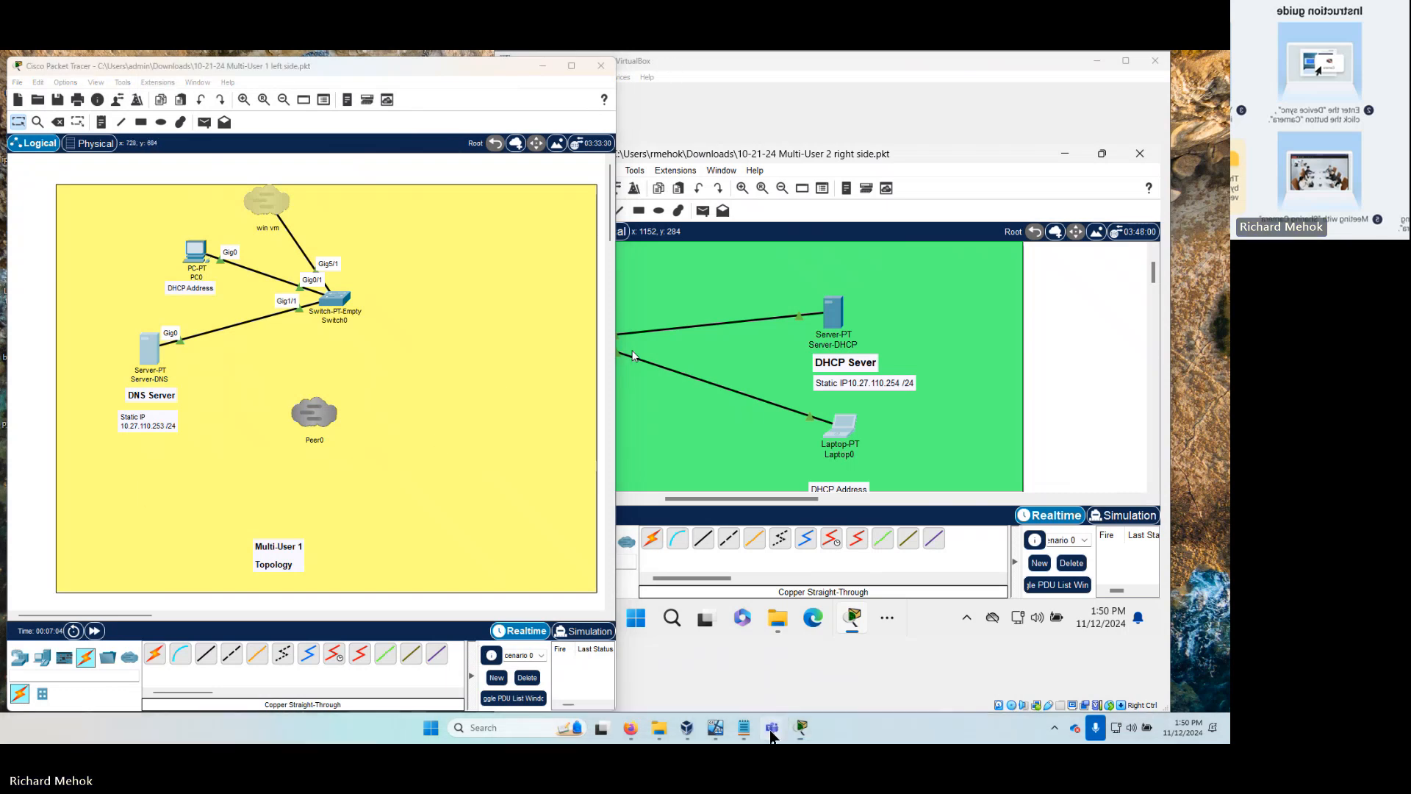
mouse_move(766, 727)
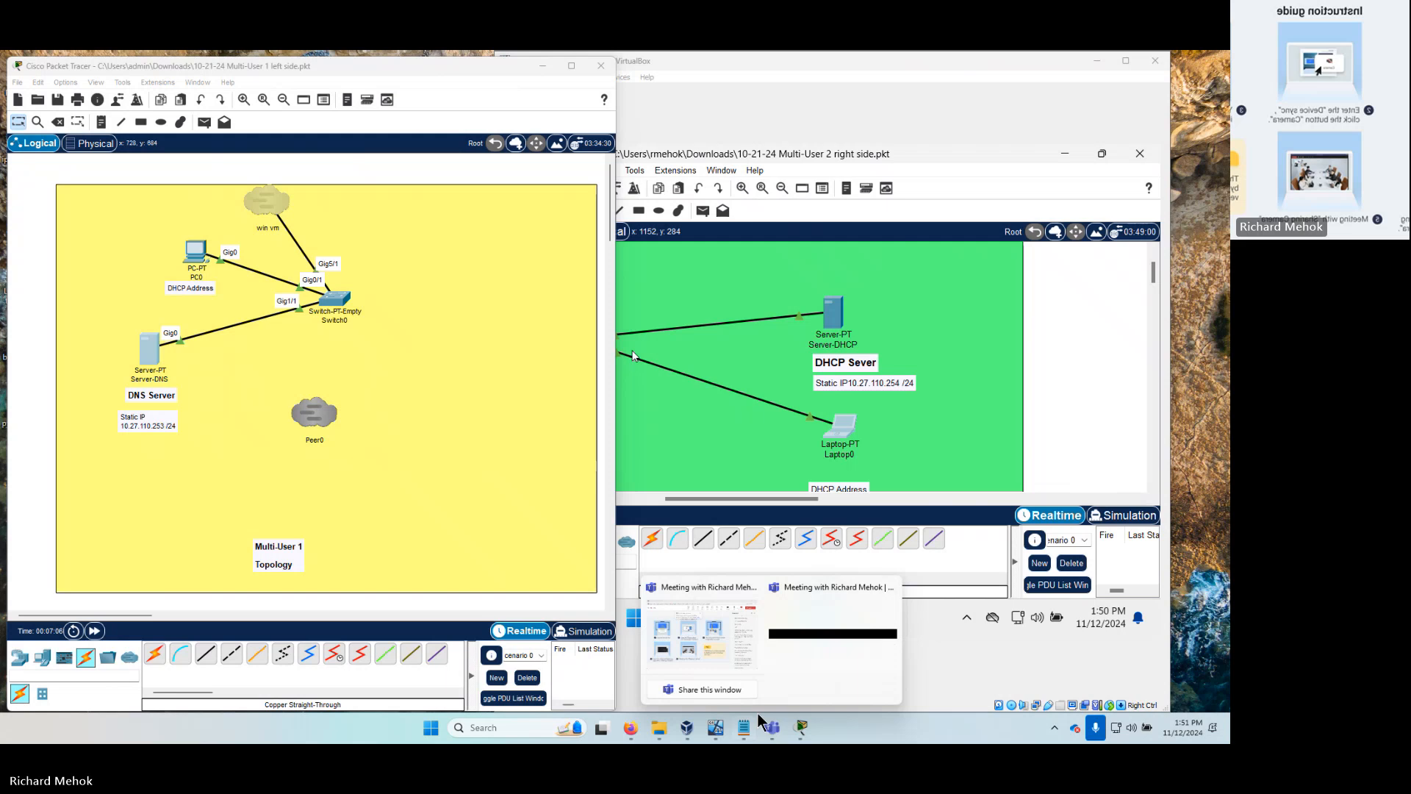